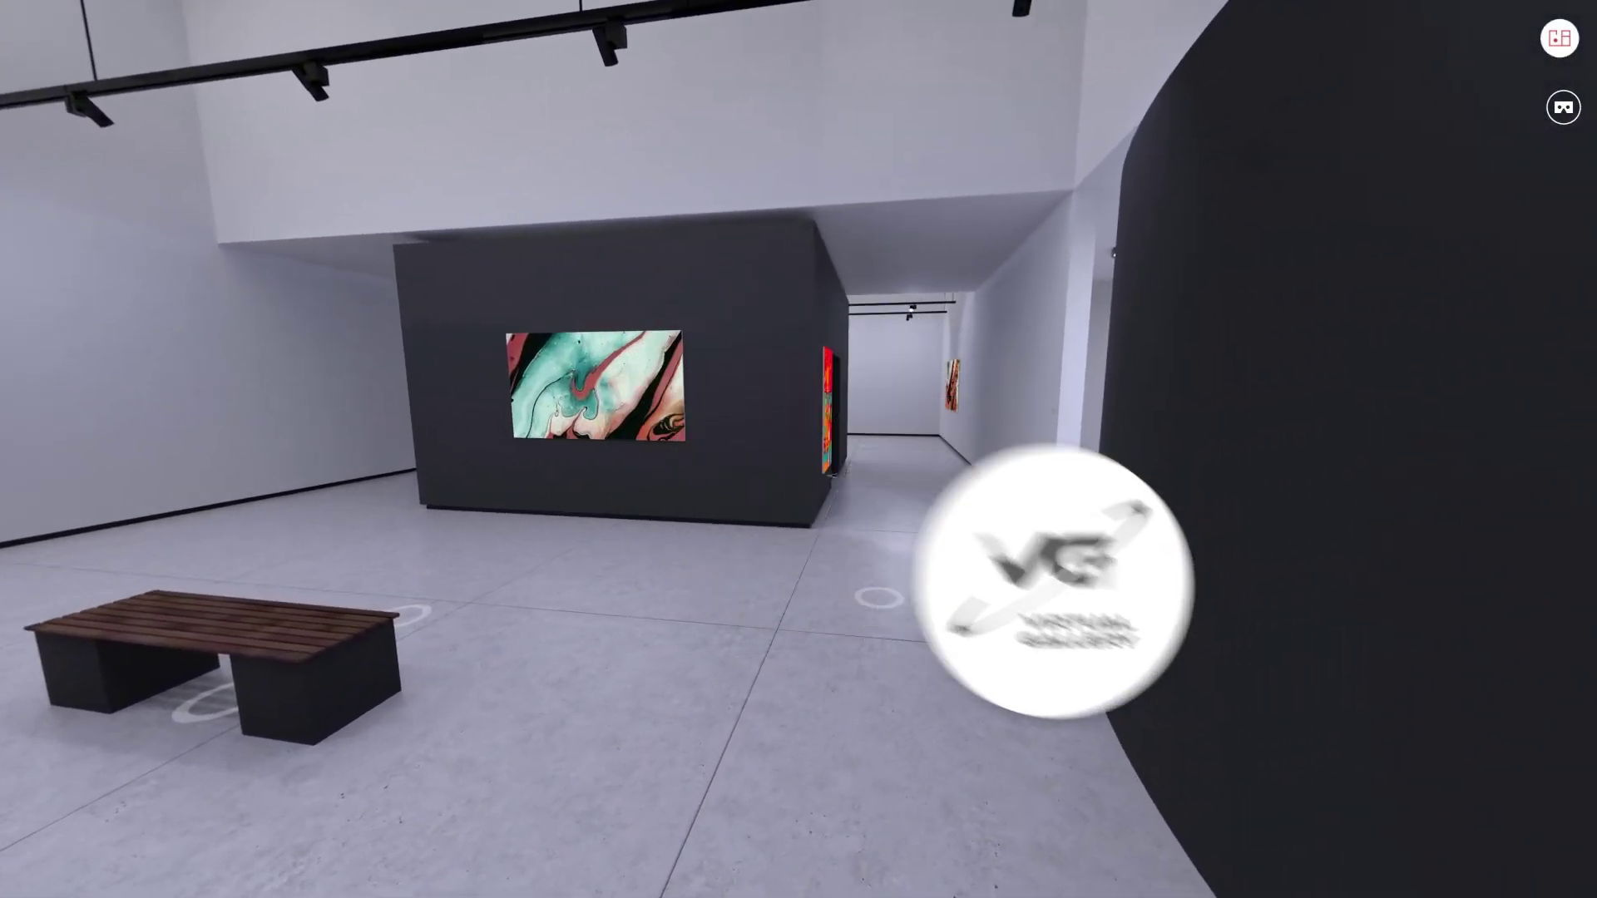
Start the tour, look toward the red painting, and walk to the hall's partition-wall painting.
left_click(978, 510)
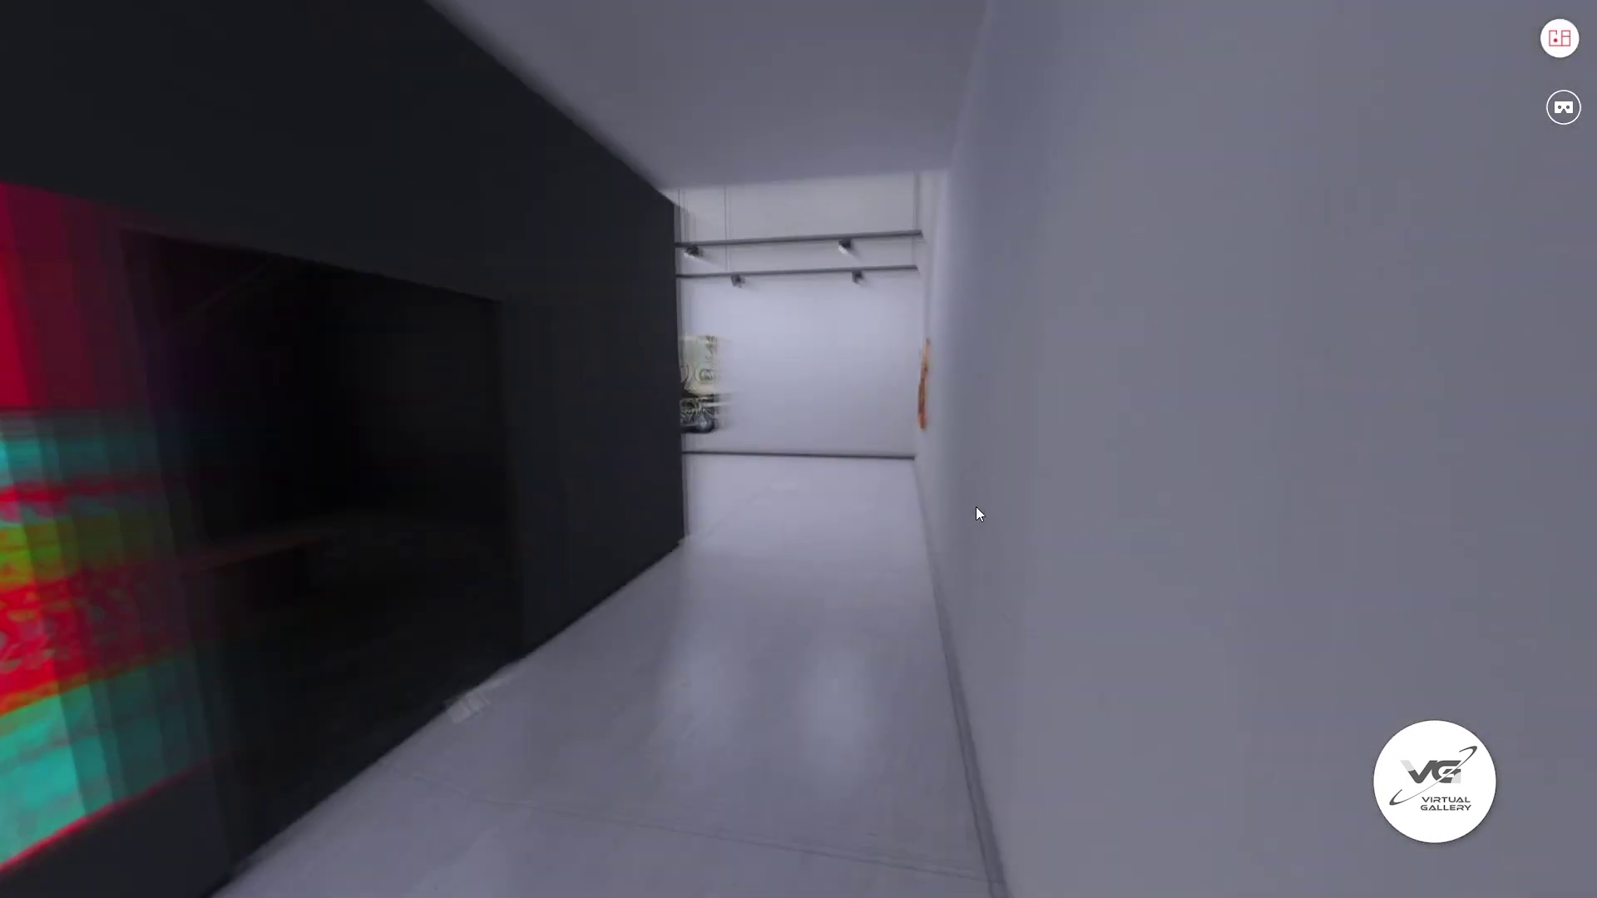
left_click_drag(670, 510, 1226, 553)
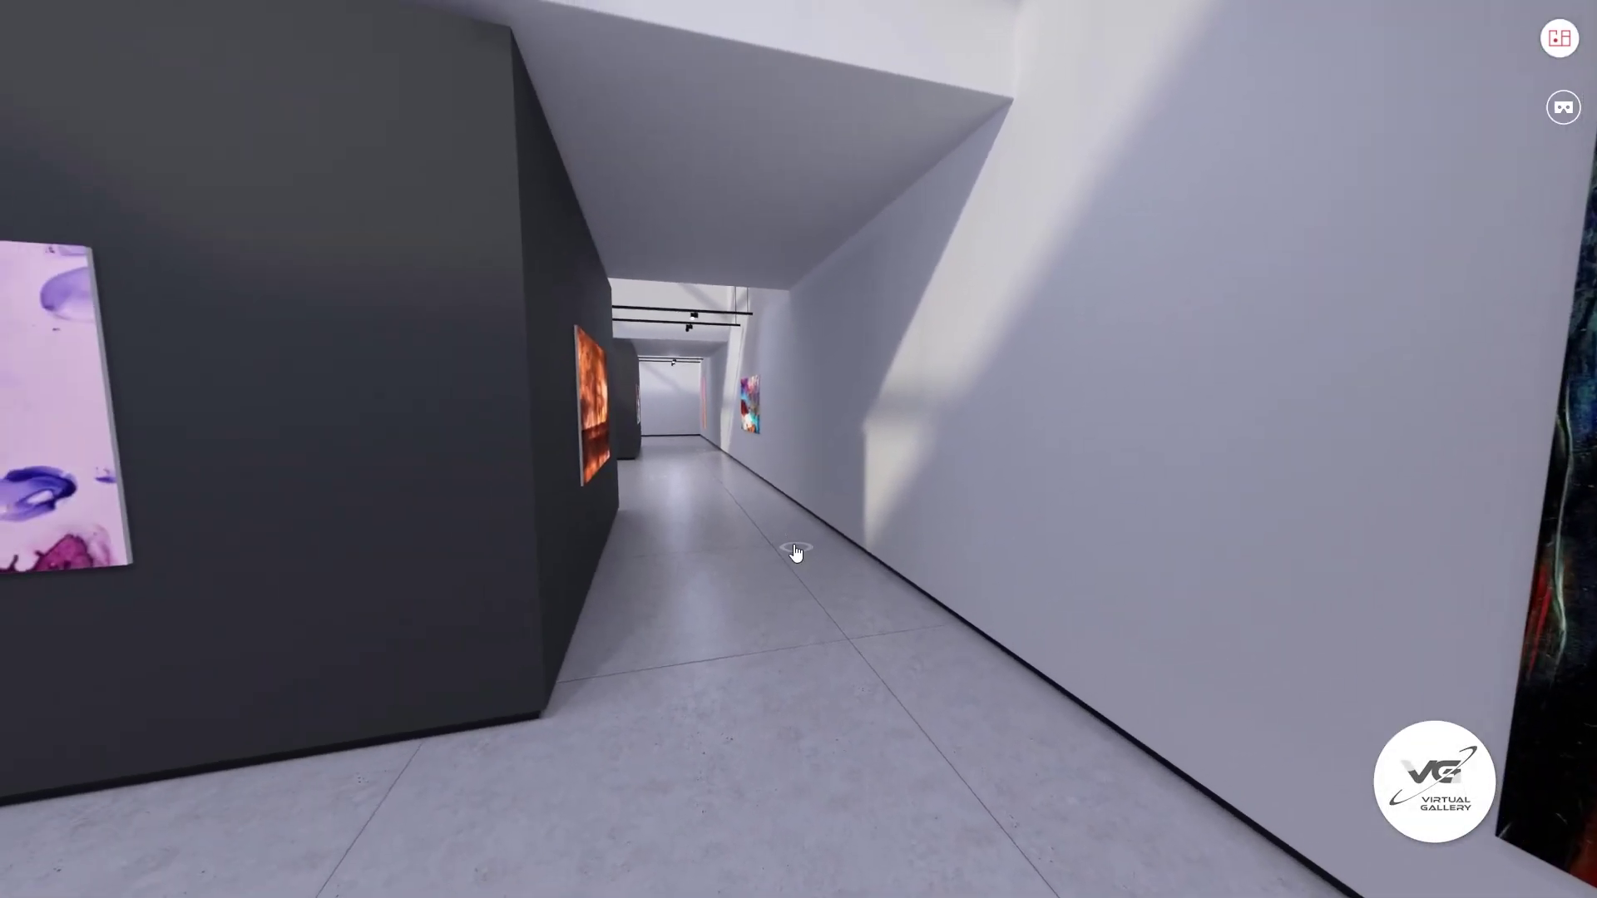
left_click(795, 553)
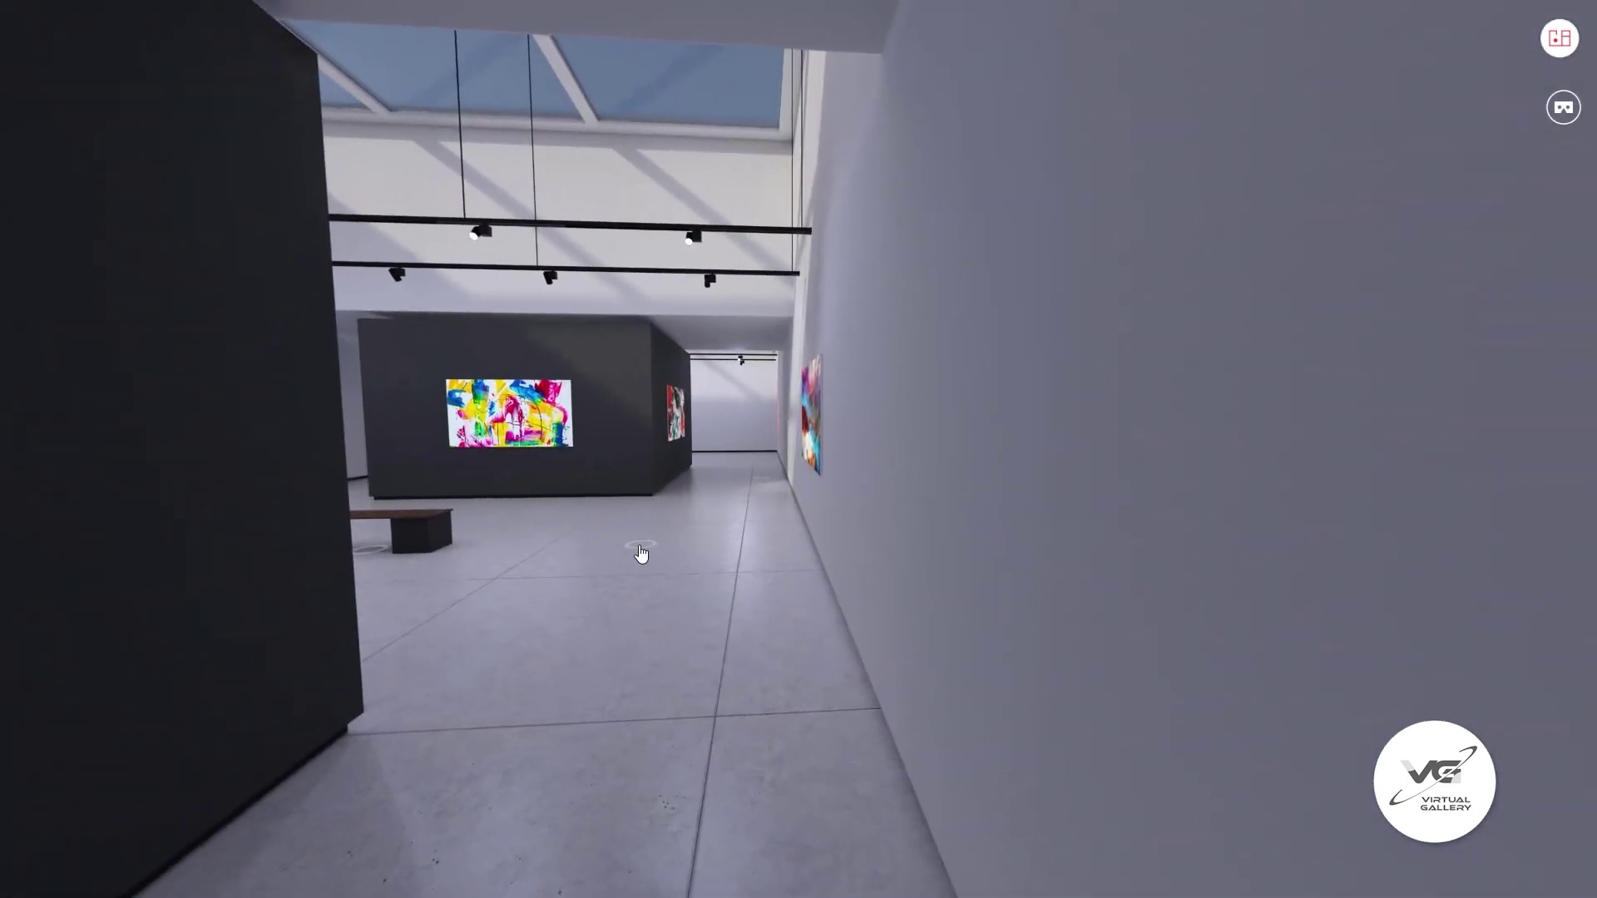
left_click(639, 549)
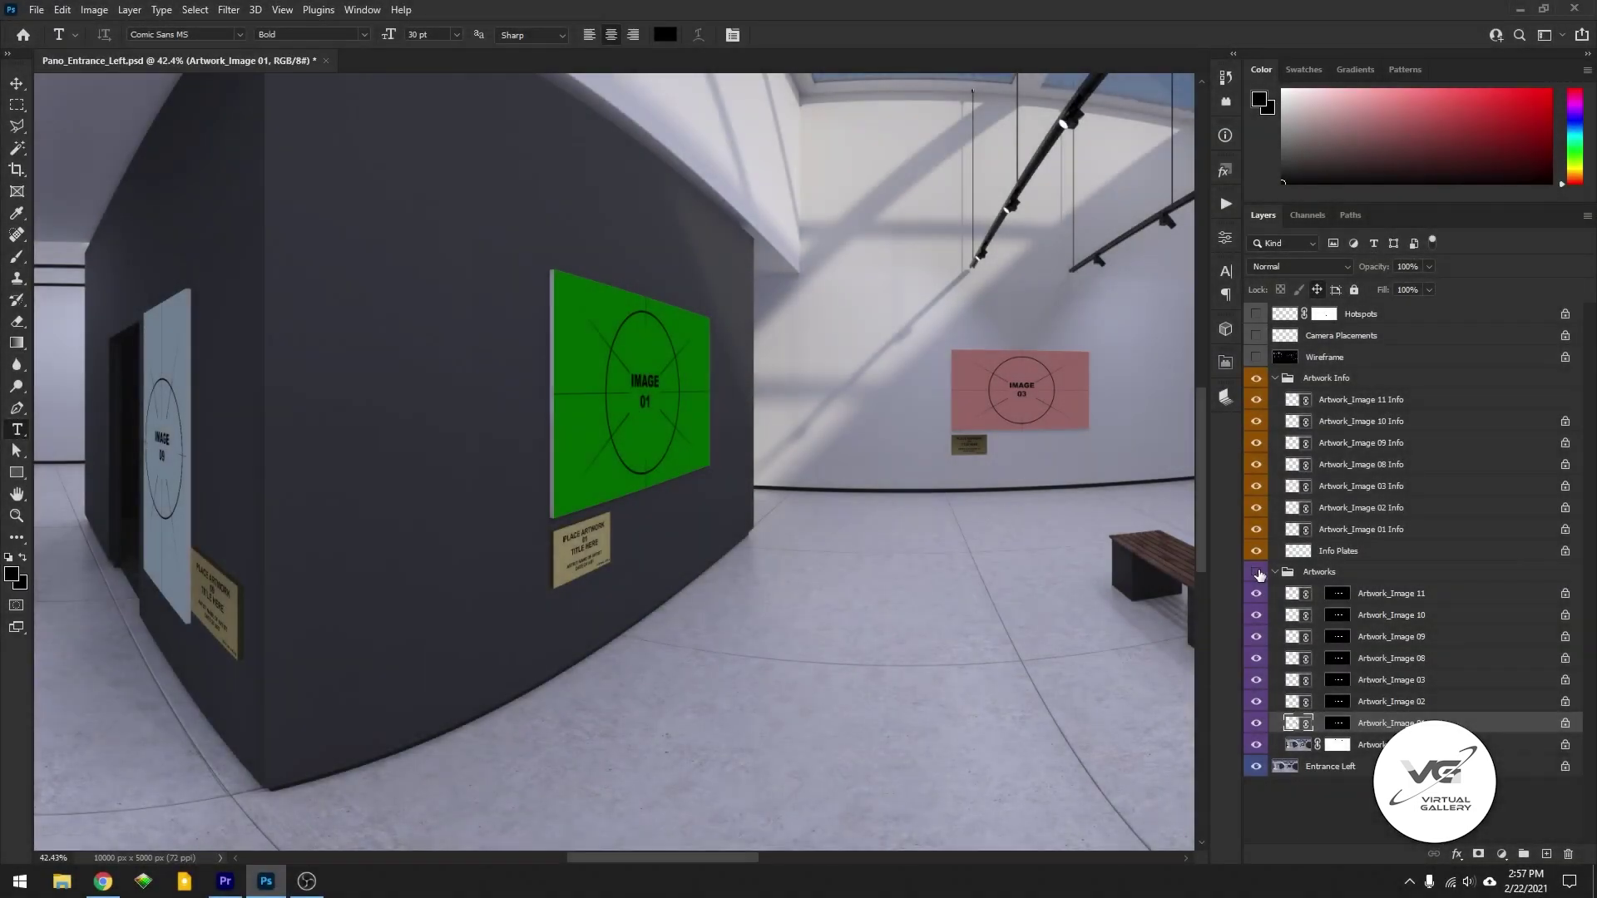
Toggle the Artworks and Artwork Info groups off and back on.
left_click(1257, 572)
left_click(1256, 572)
left_click(1256, 380)
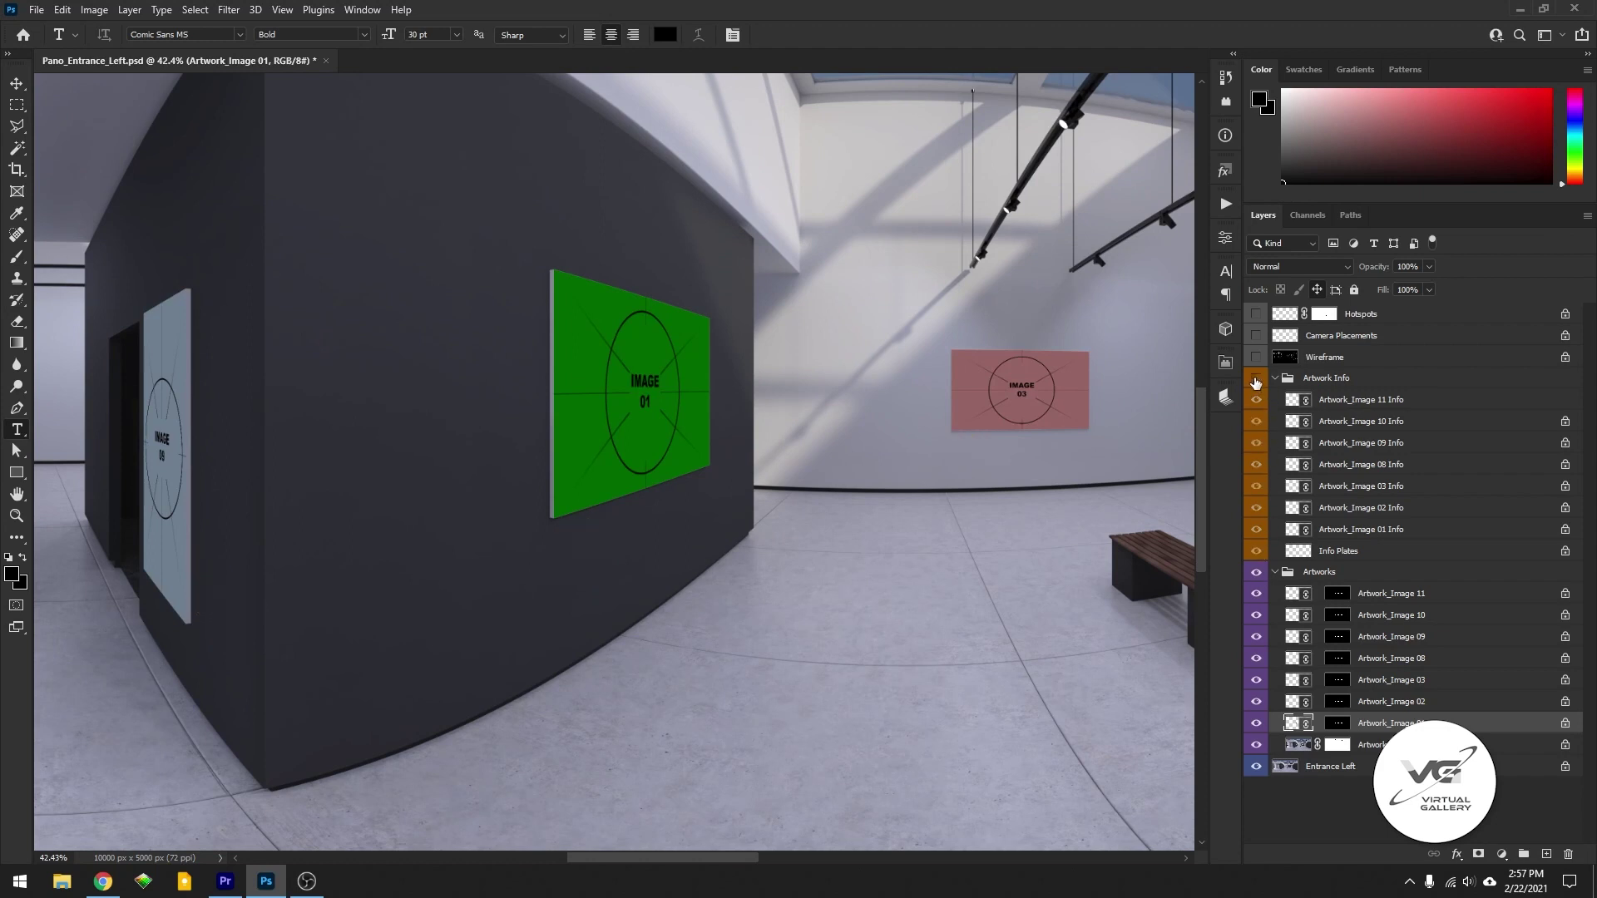
left_click(1255, 380)
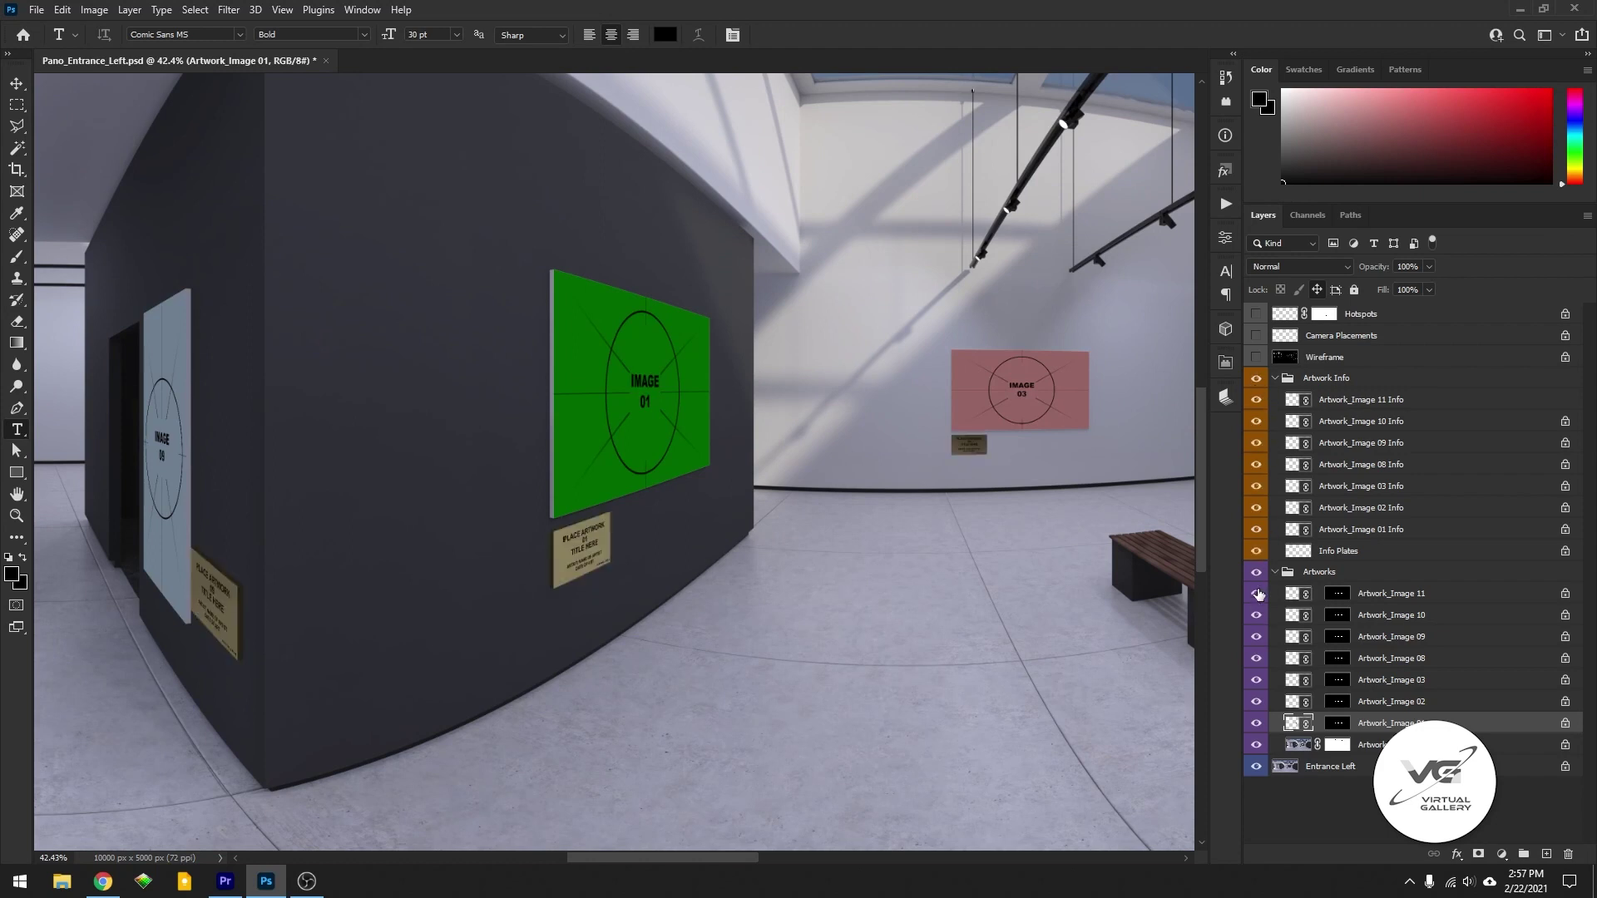
Hide the Artwork_Image 01 and Artwork_Image 03 placeholders and the Image 01 plaque text.
left_click(1257, 723)
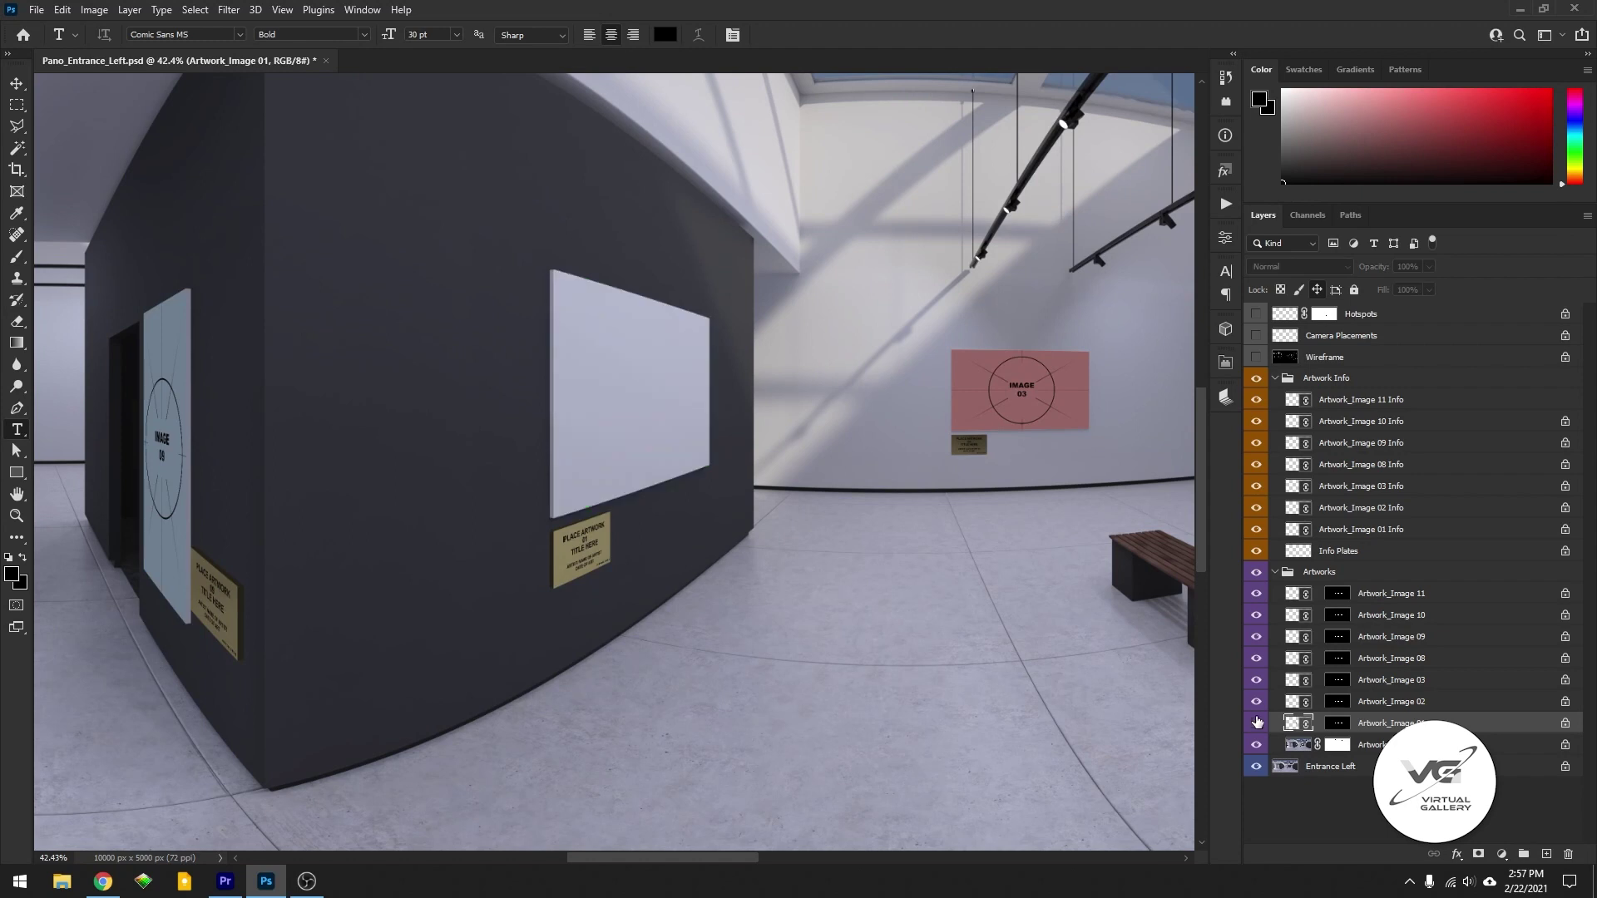
left_click(1256, 680)
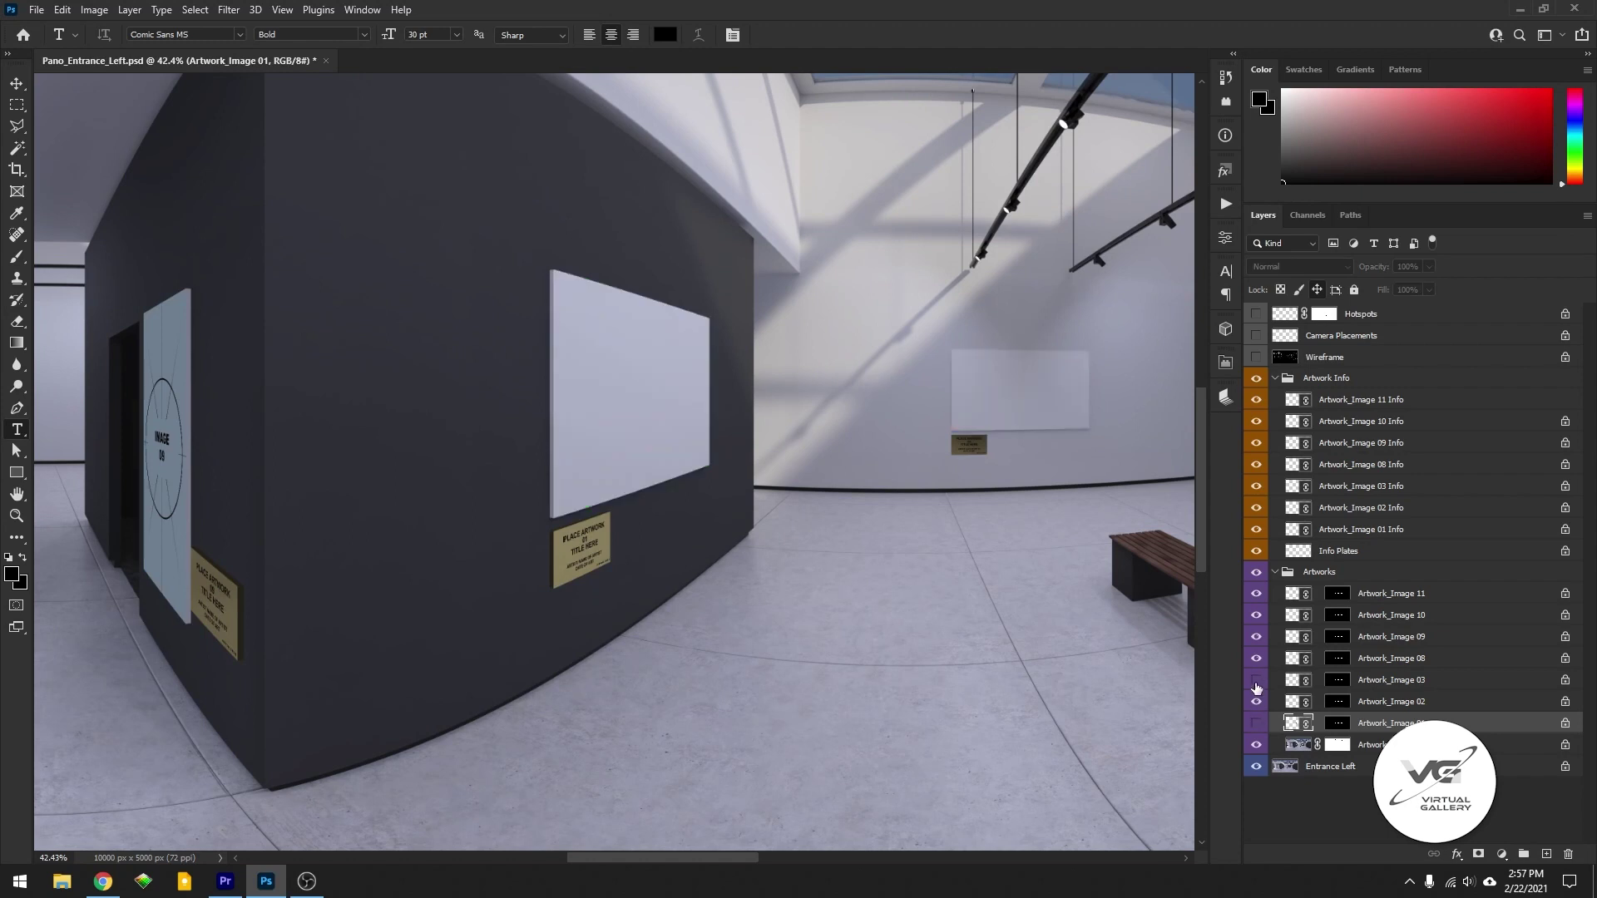
left_click(1257, 530)
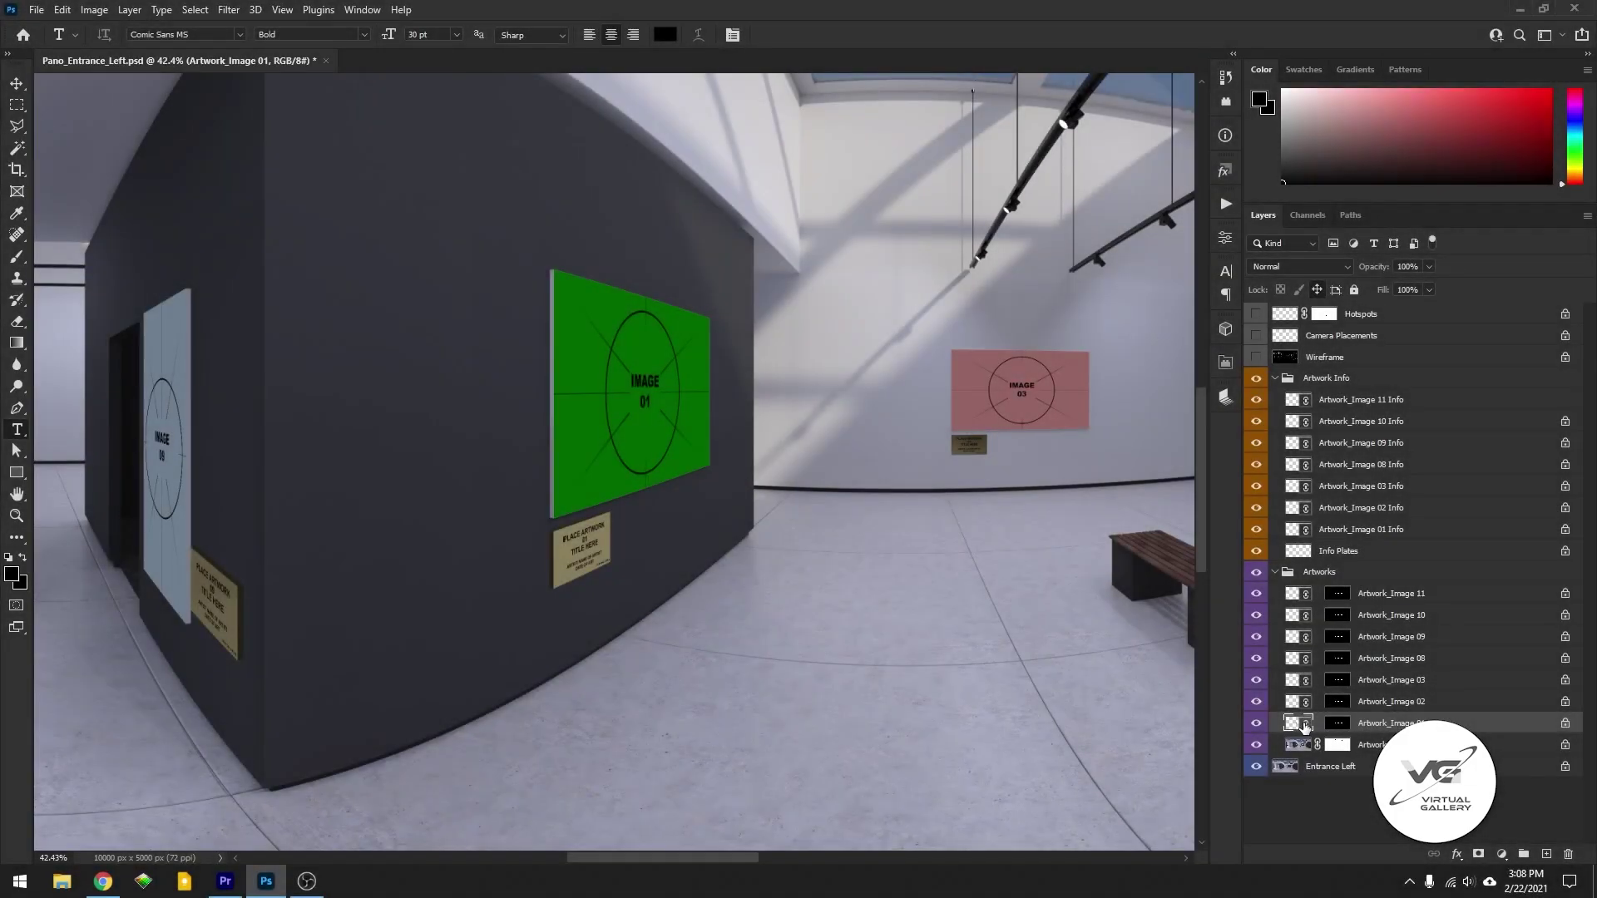
double_click(1305, 724)
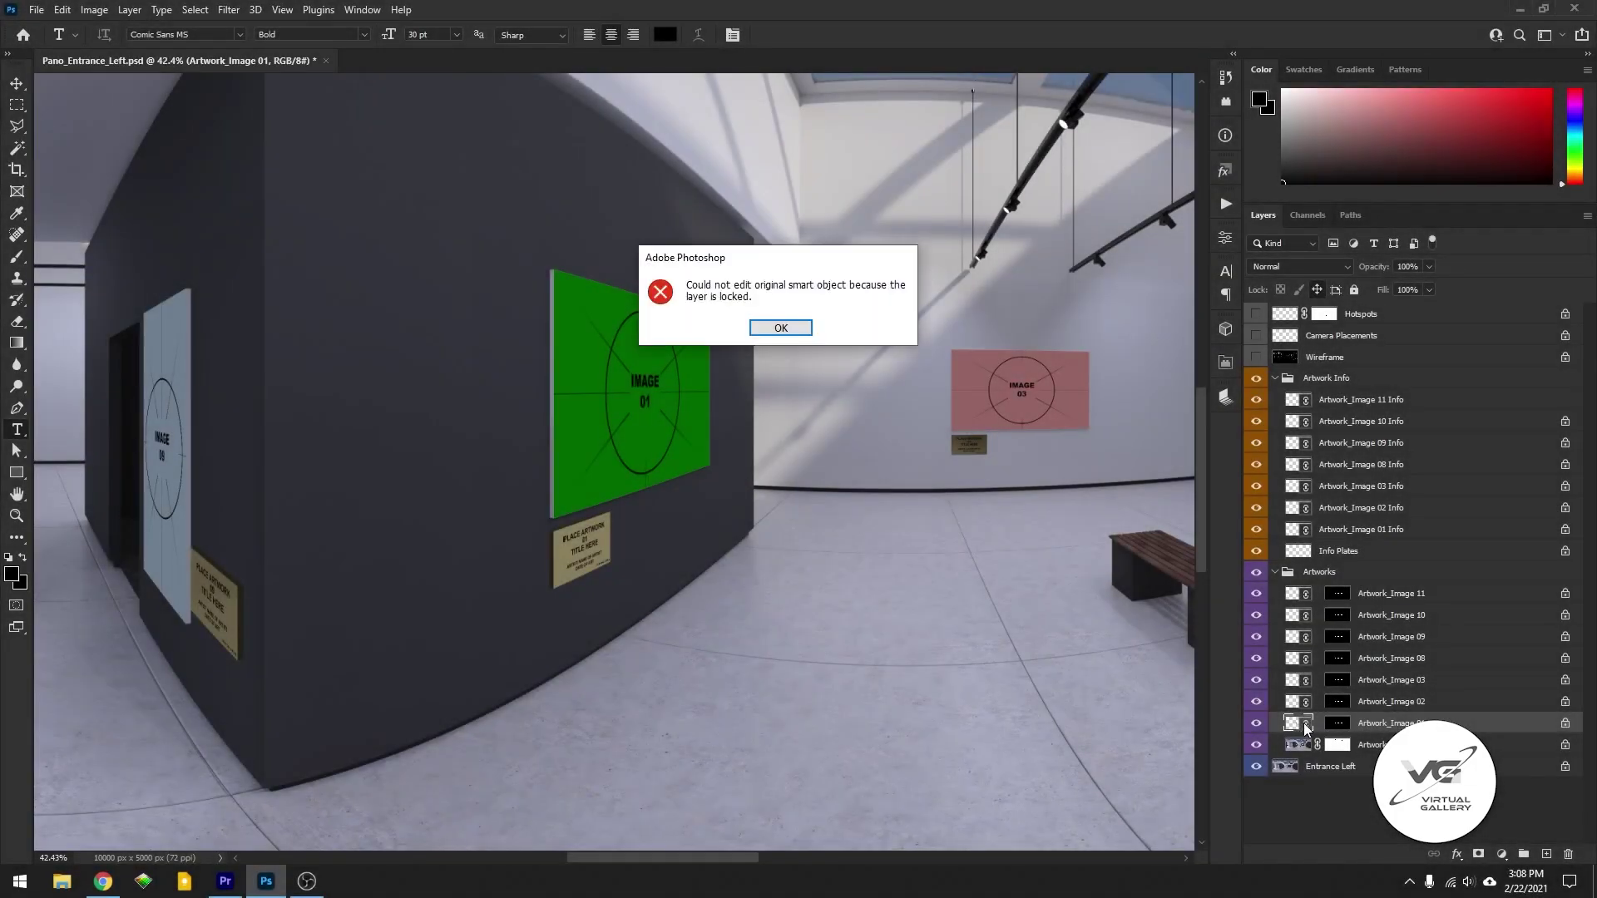
left_click(800, 330)
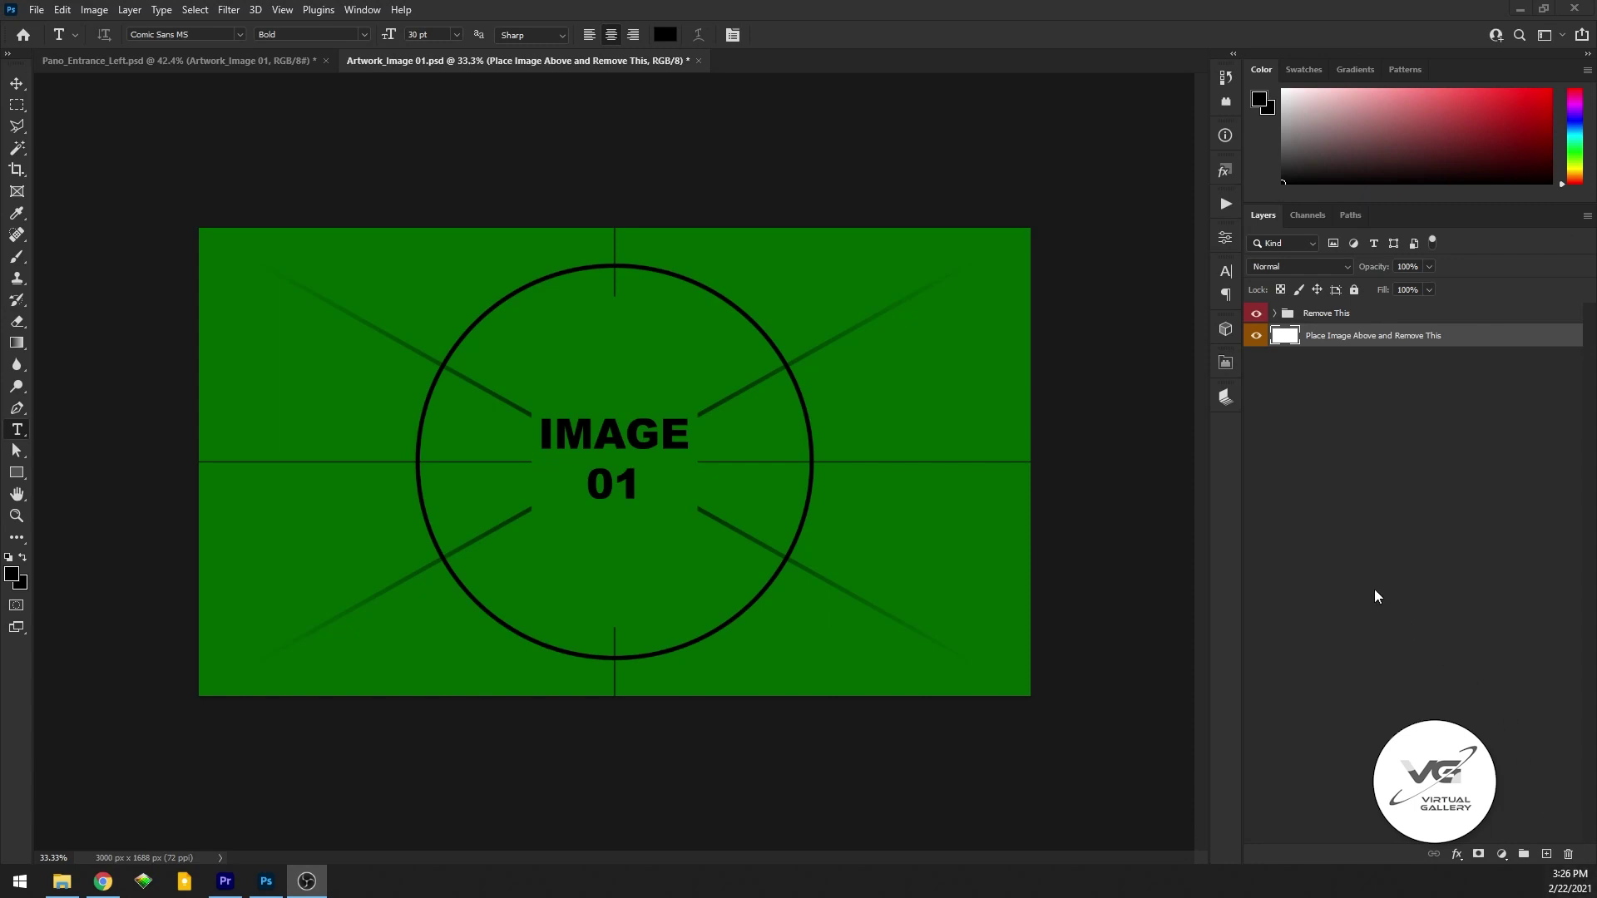
Inspect the Remove This folder's layers in Artwork_Image 01.psd, then bring up the File menu.
left_click(1274, 314)
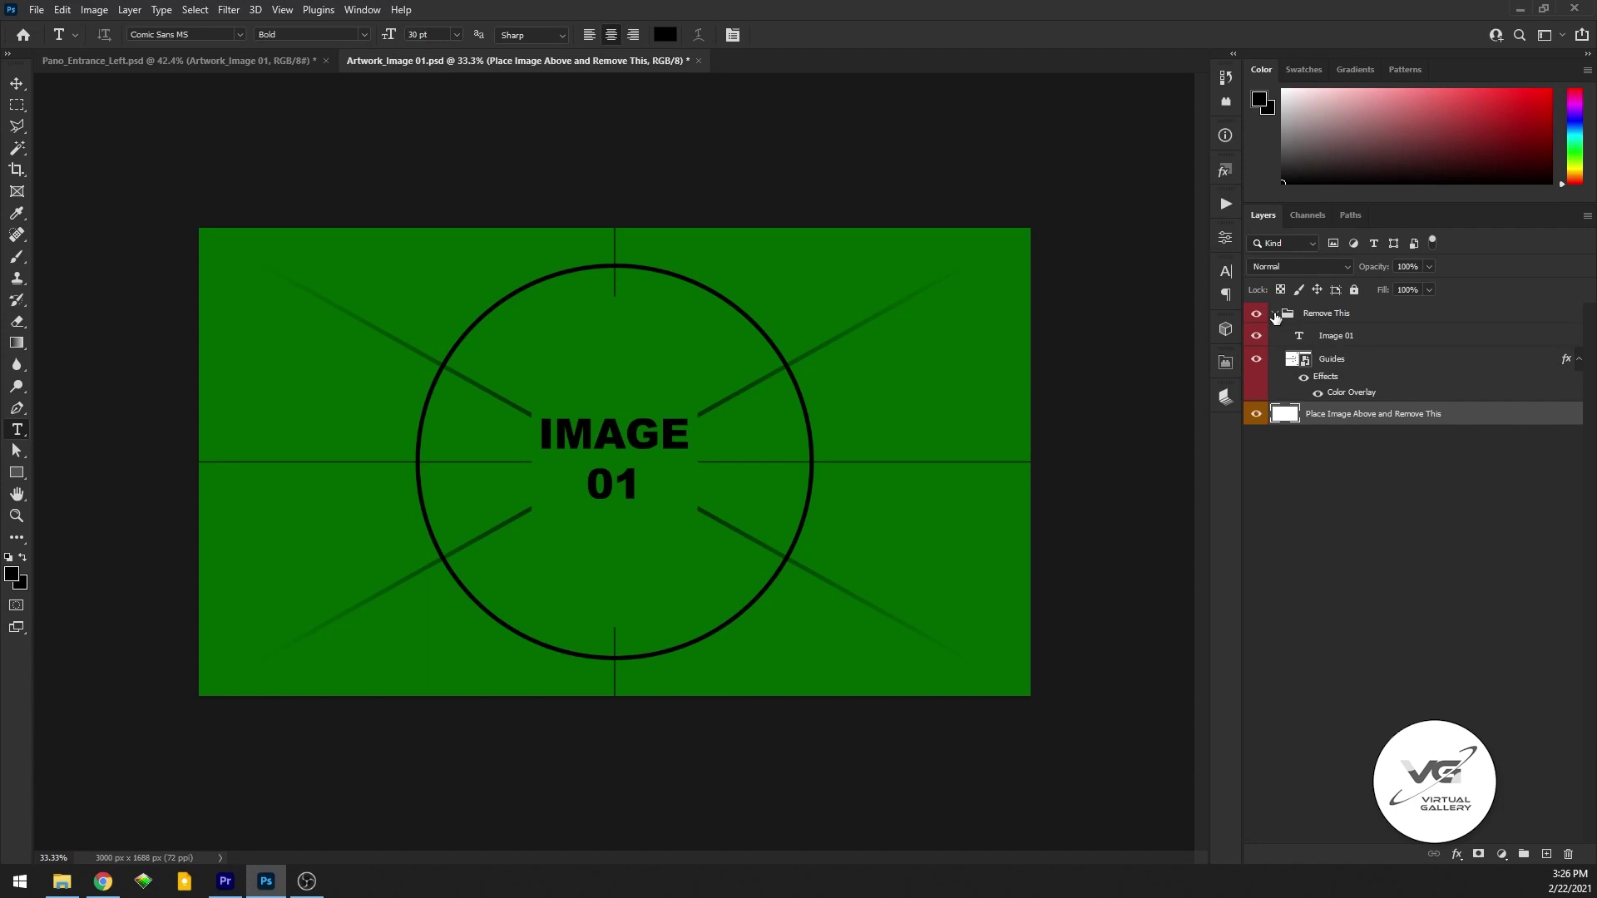
left_click(1274, 313)
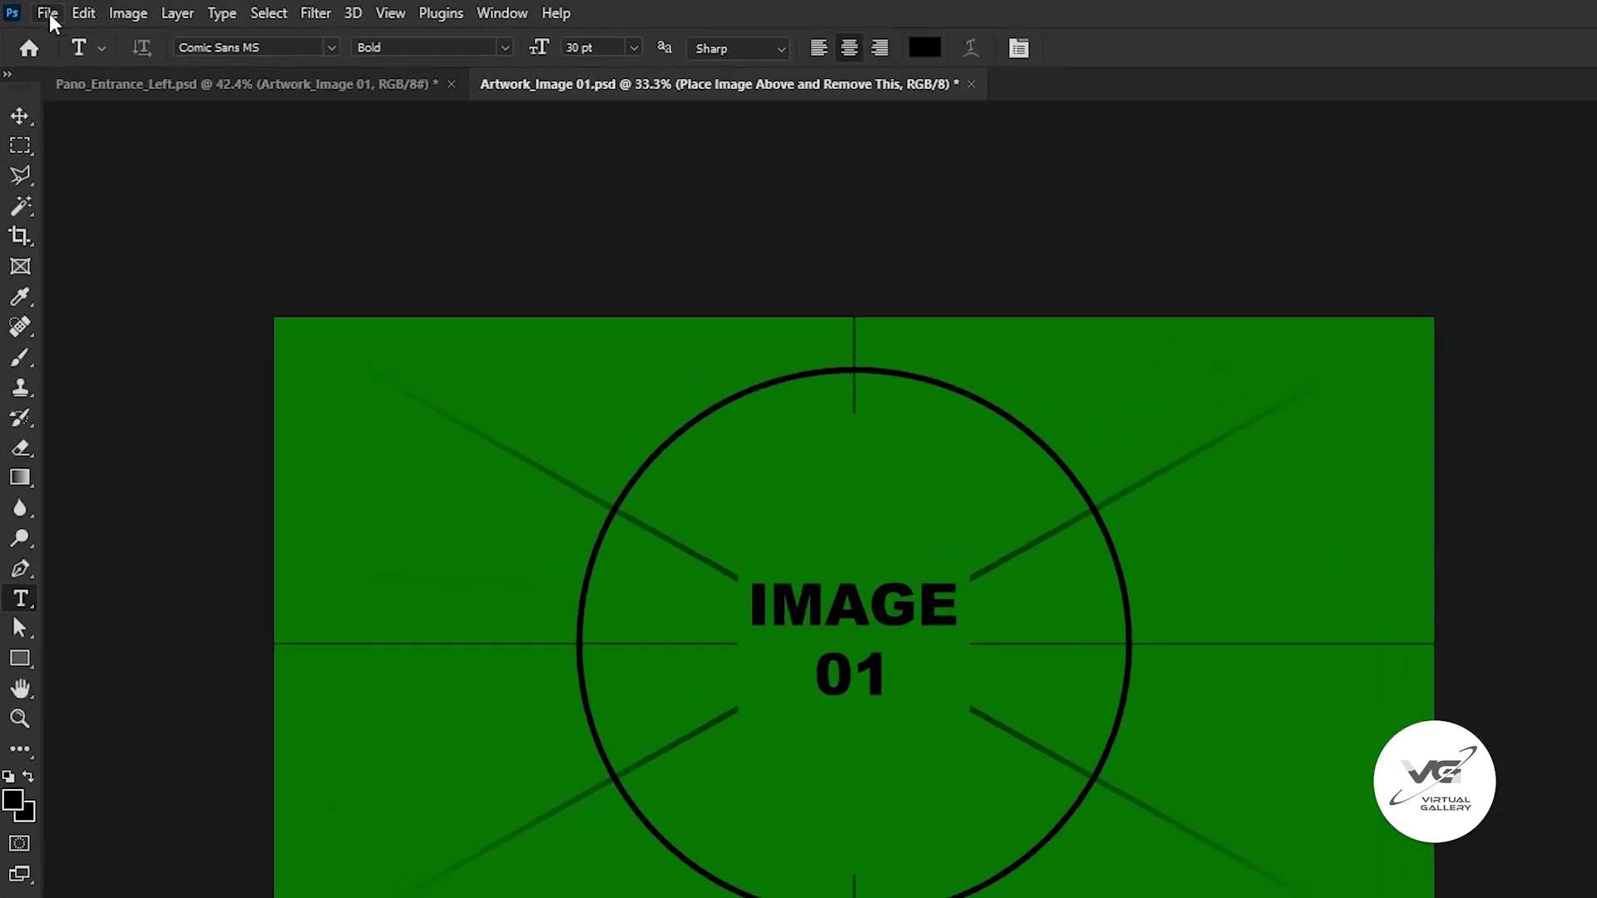
left_click(47, 13)
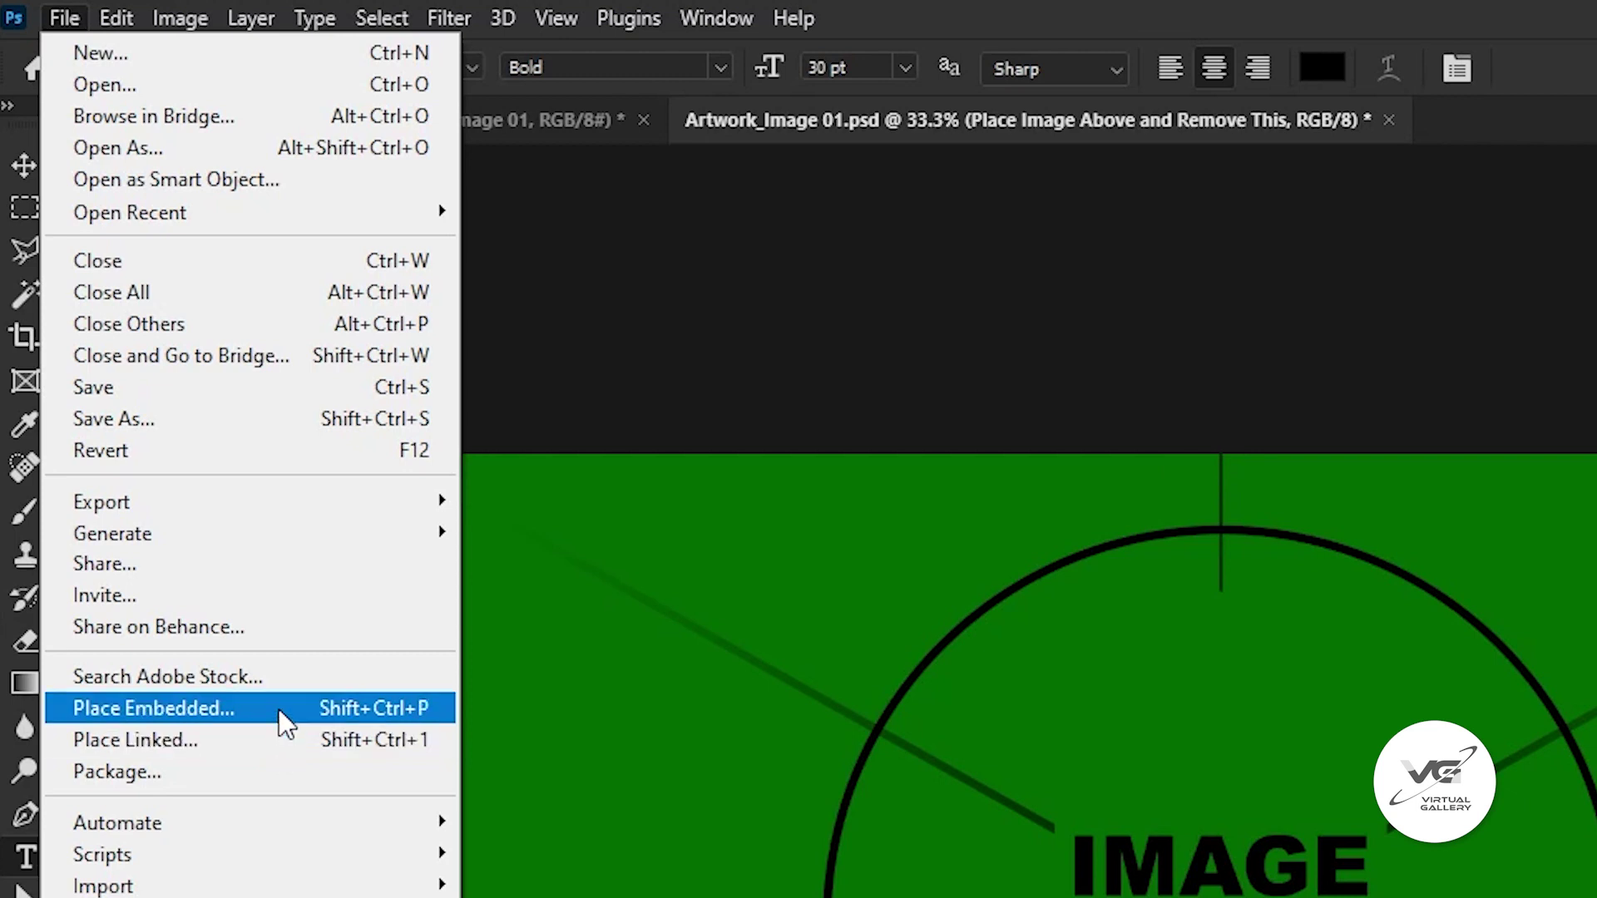
Inside the Remove This group, hide the IMAGE 01 label text and the green Color Overlay.
left_click(280, 708)
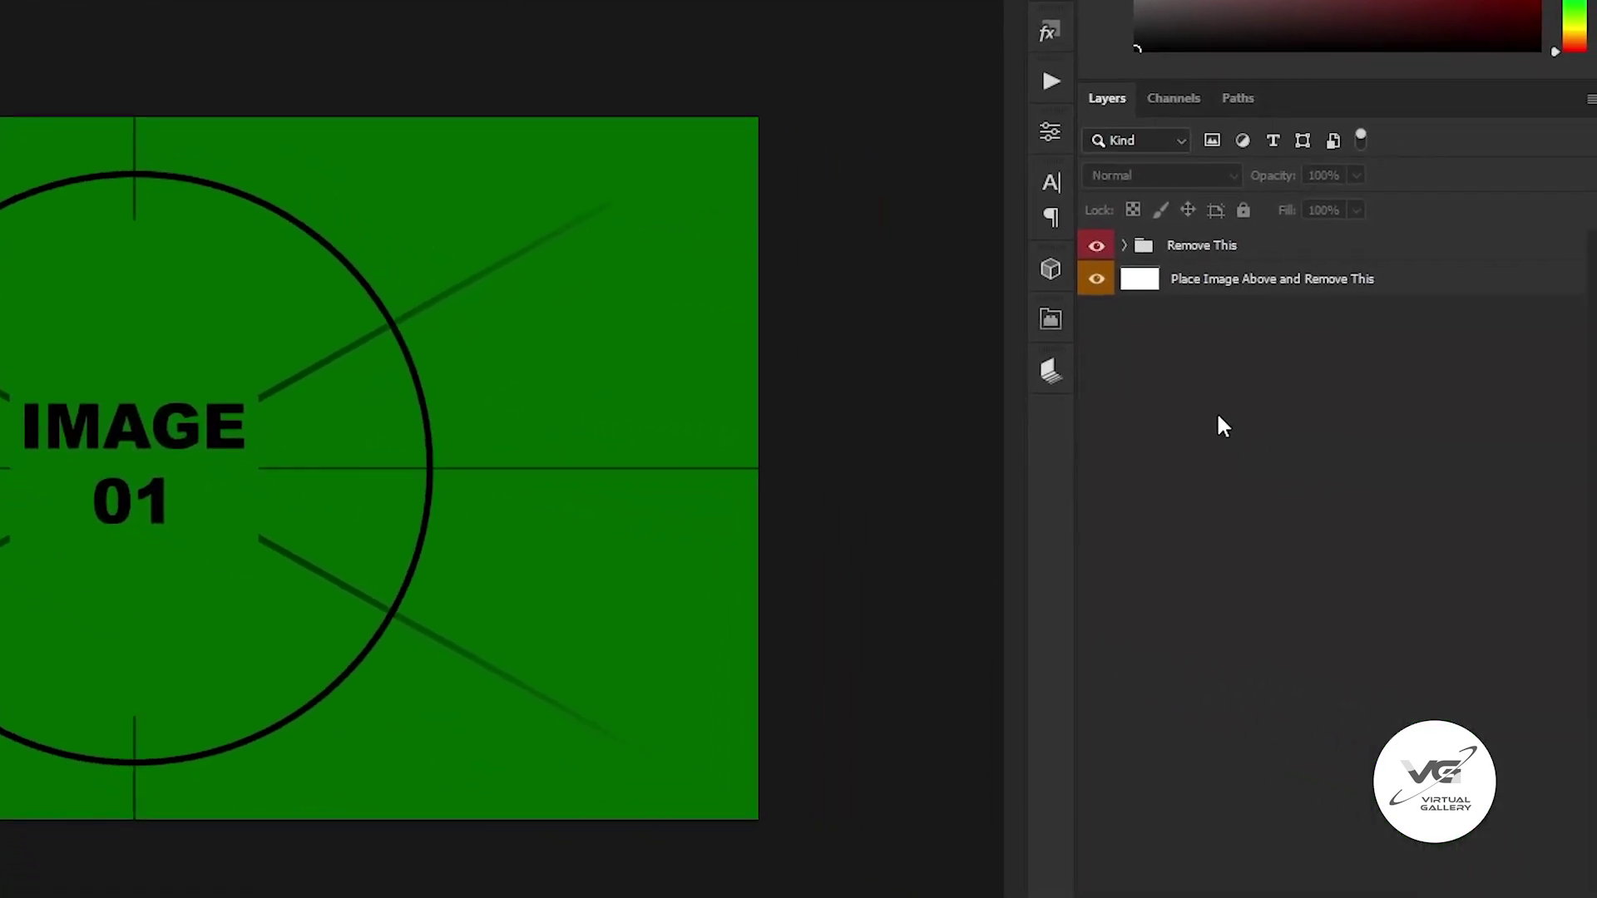
left_click(1096, 249)
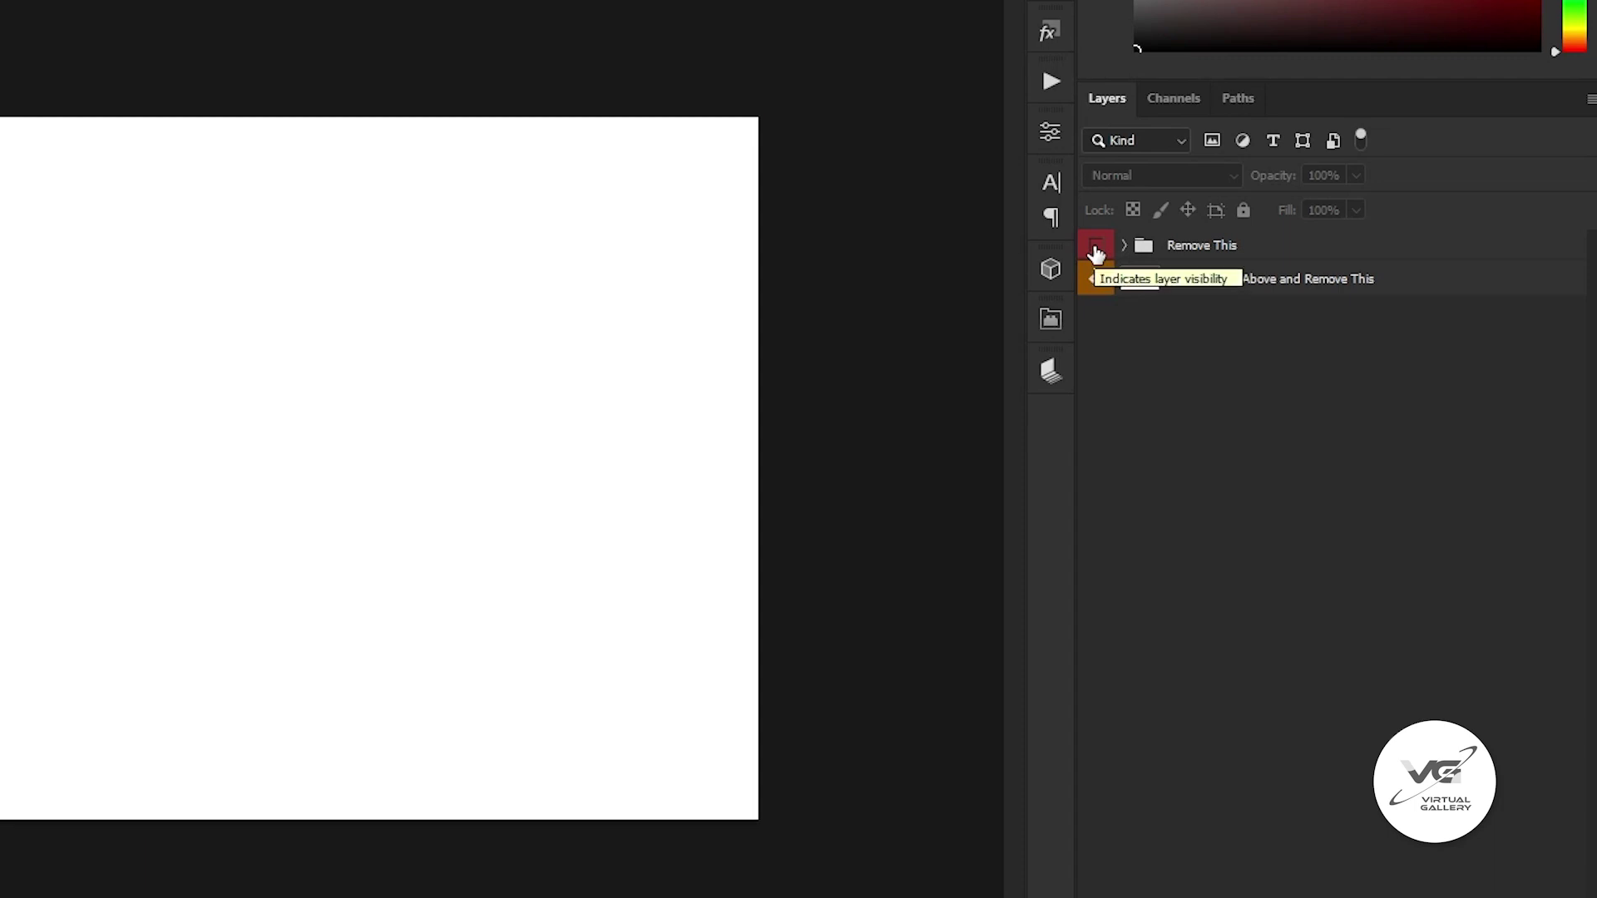
left_click(1096, 250)
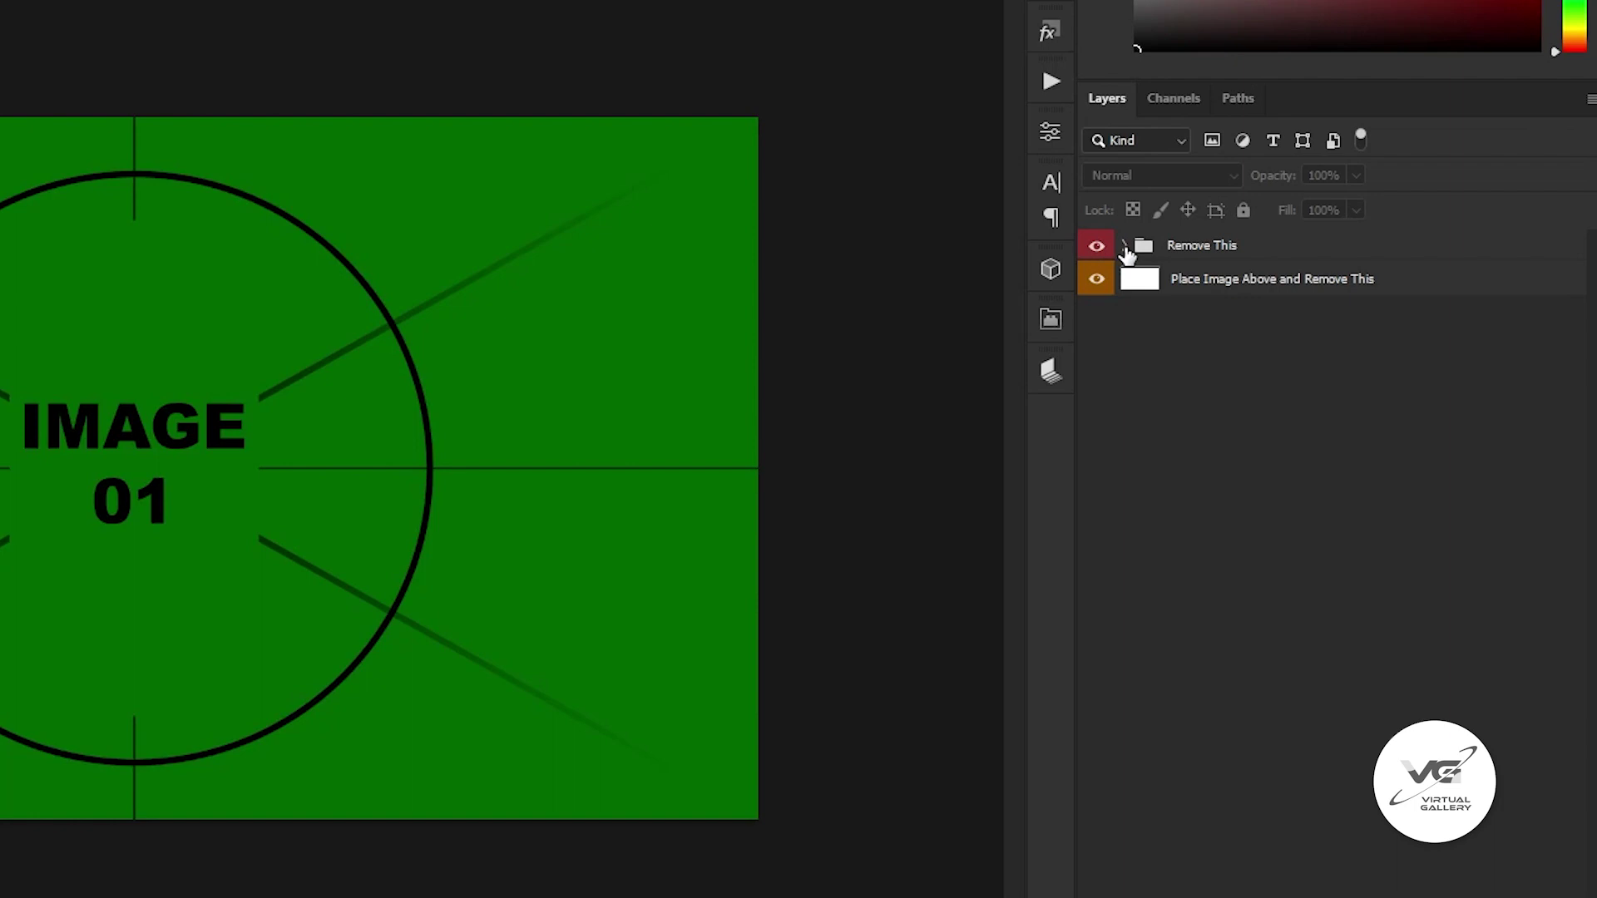
left_click(1125, 246)
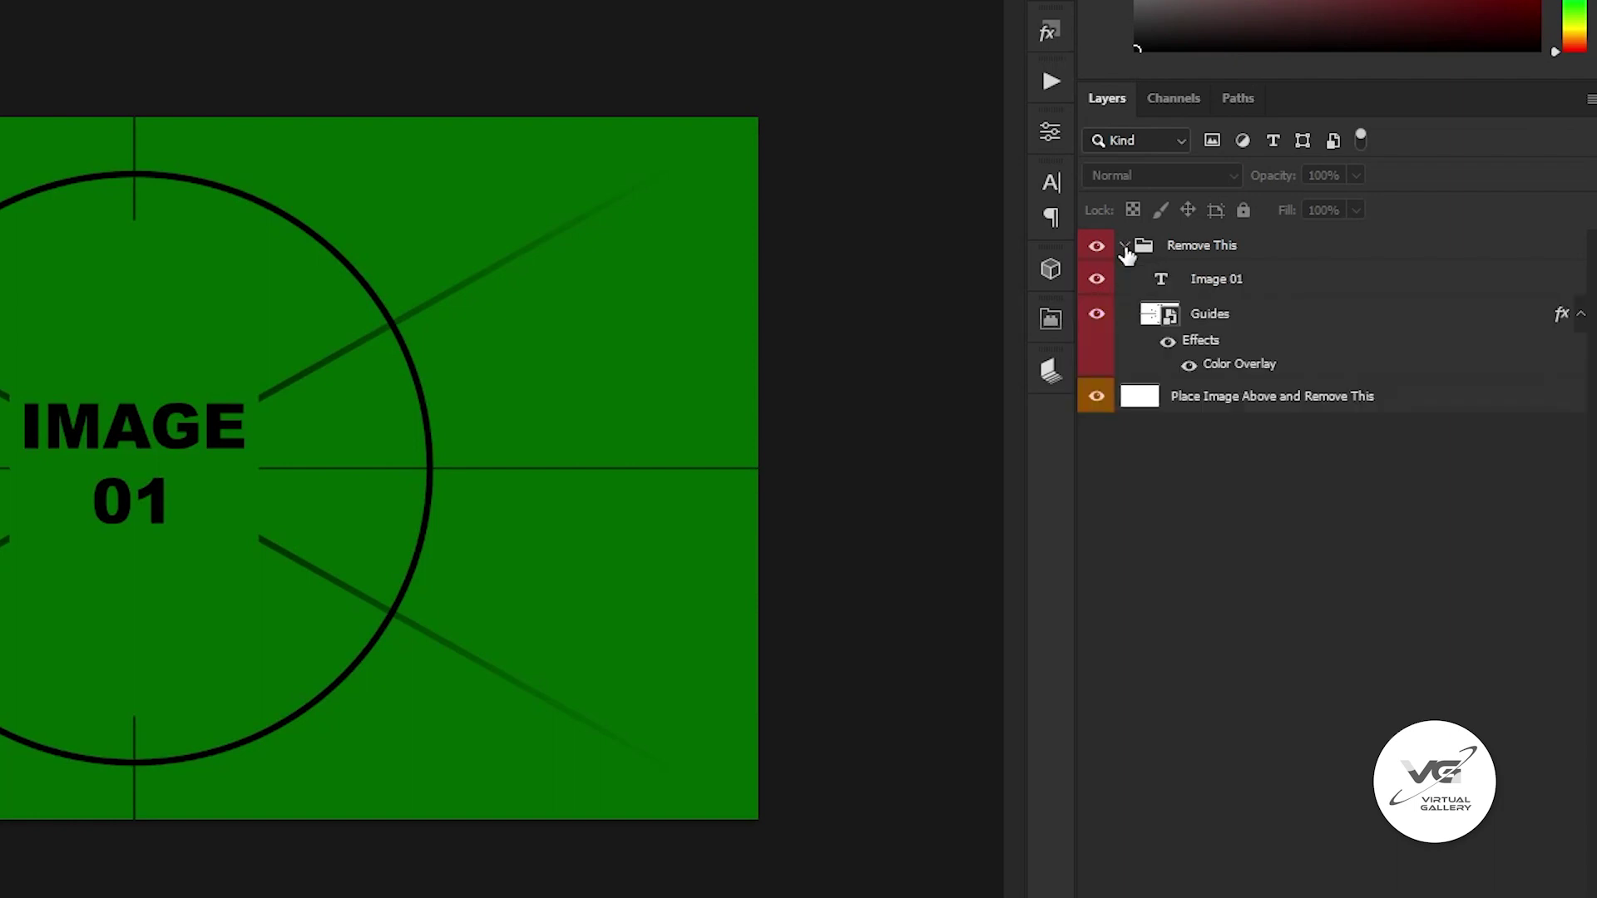
left_click(1096, 279)
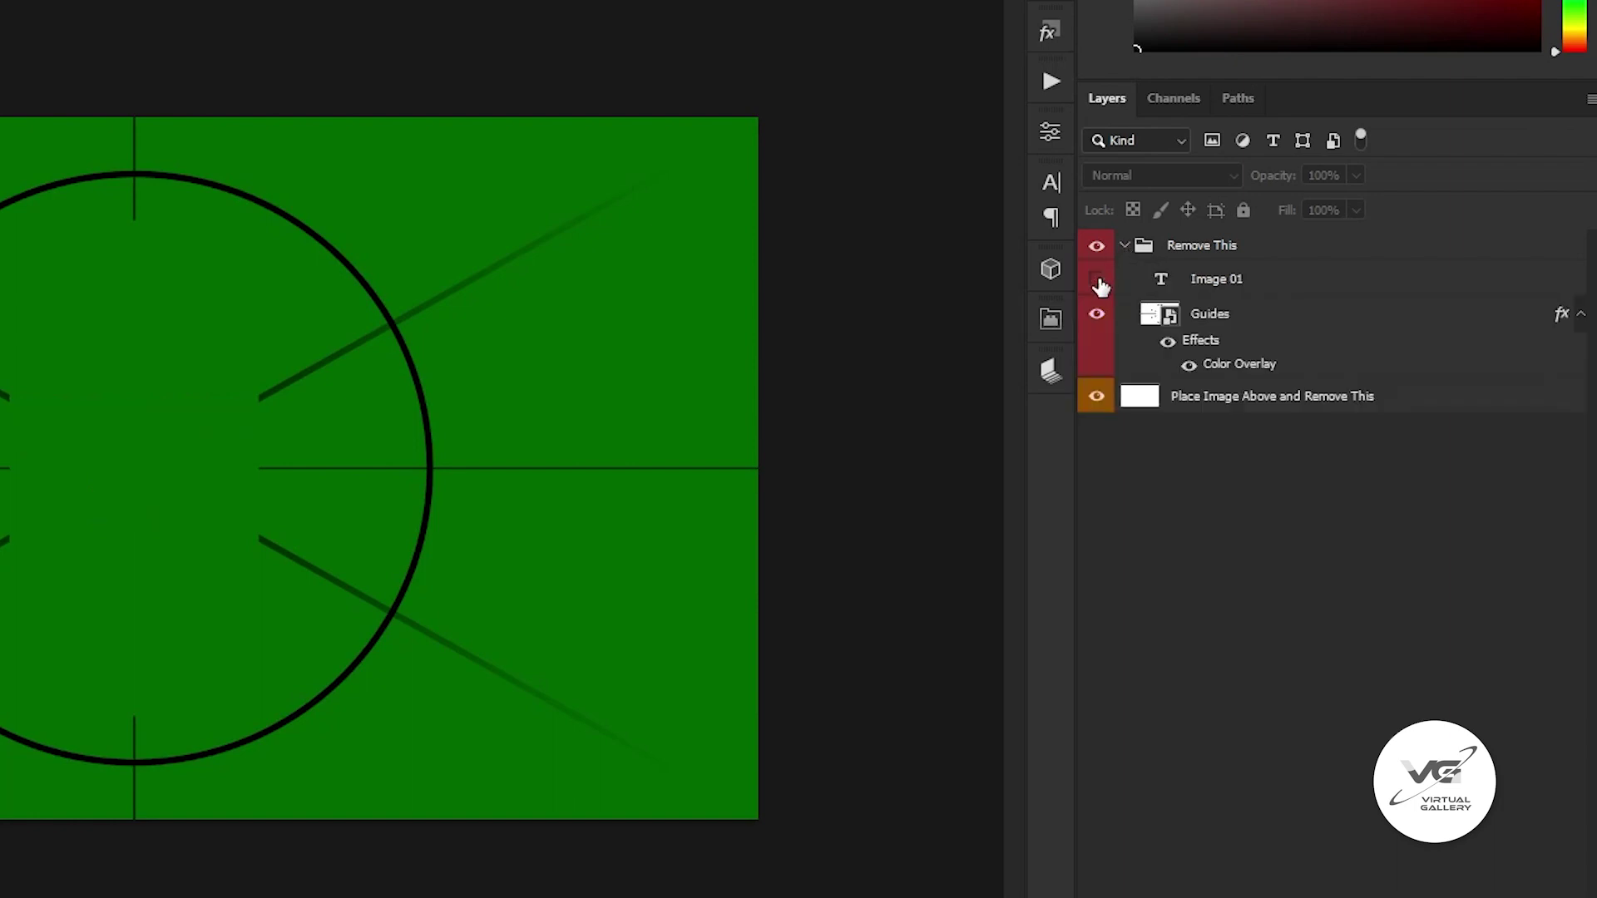
left_click(1189, 370)
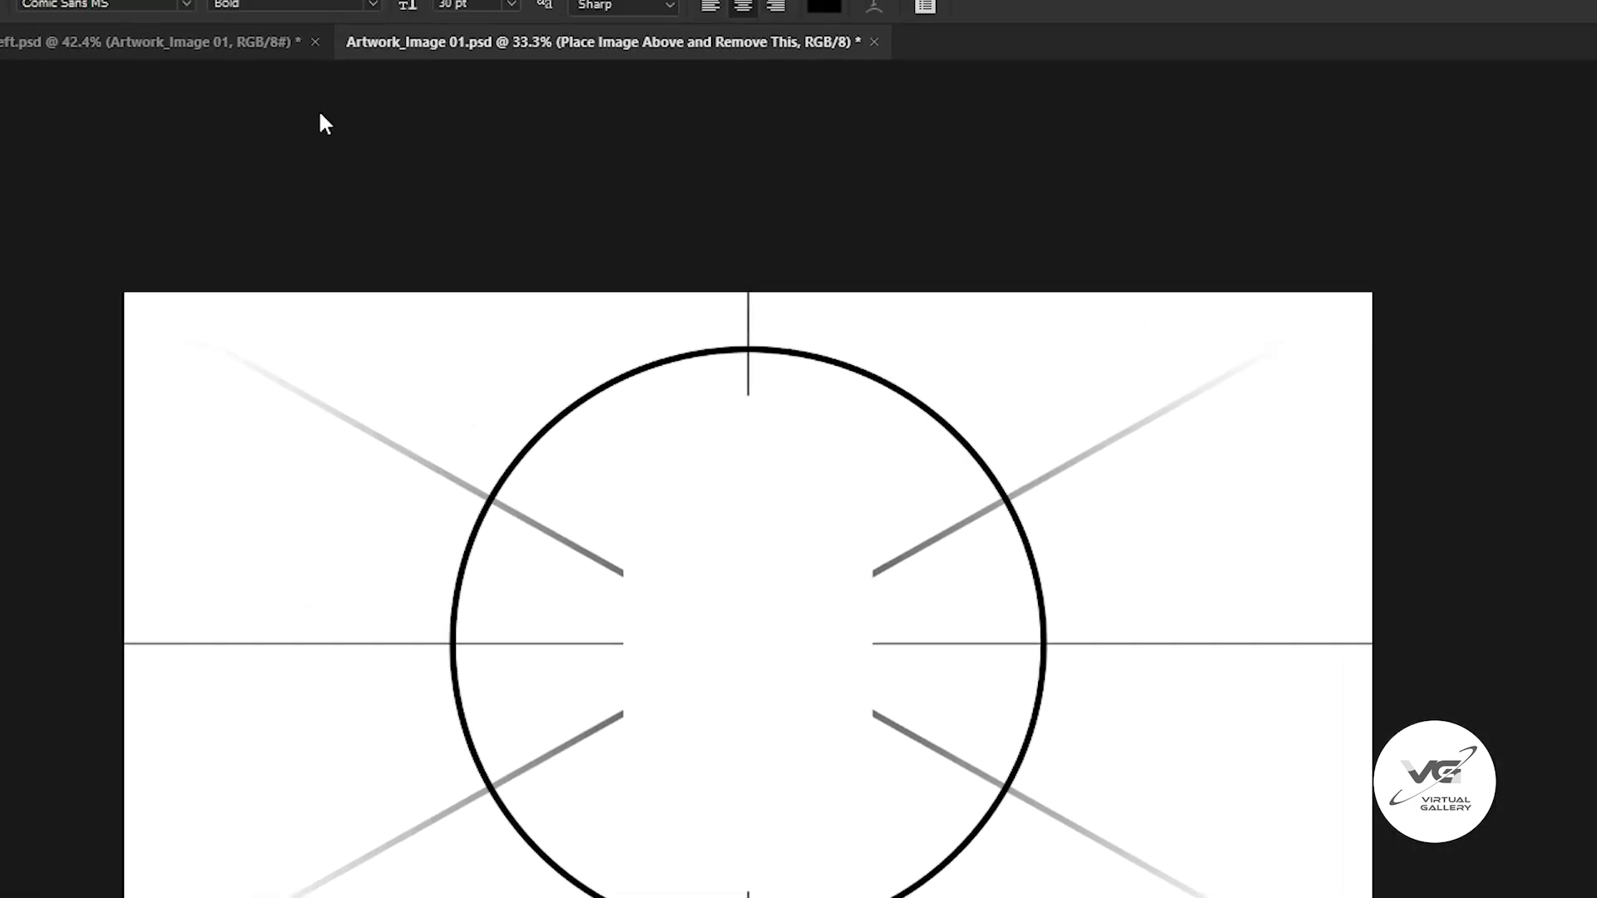
Place the colourful abstract painting as an embedded image, scaled to about 63.8%.
left_click(51, 15)
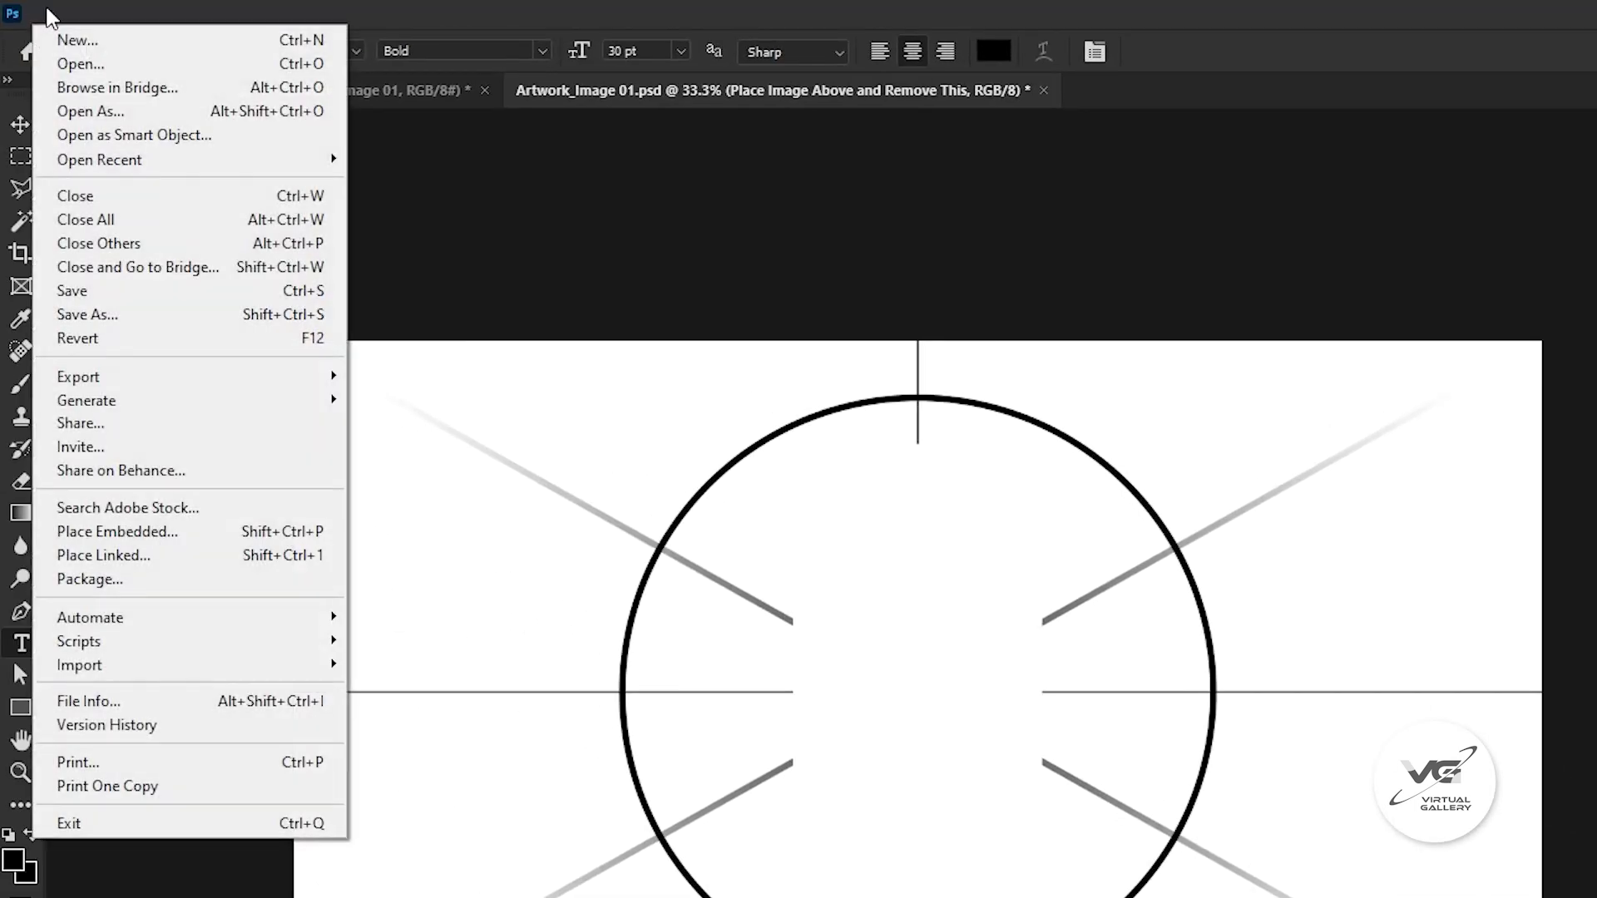
left_click(200, 531)
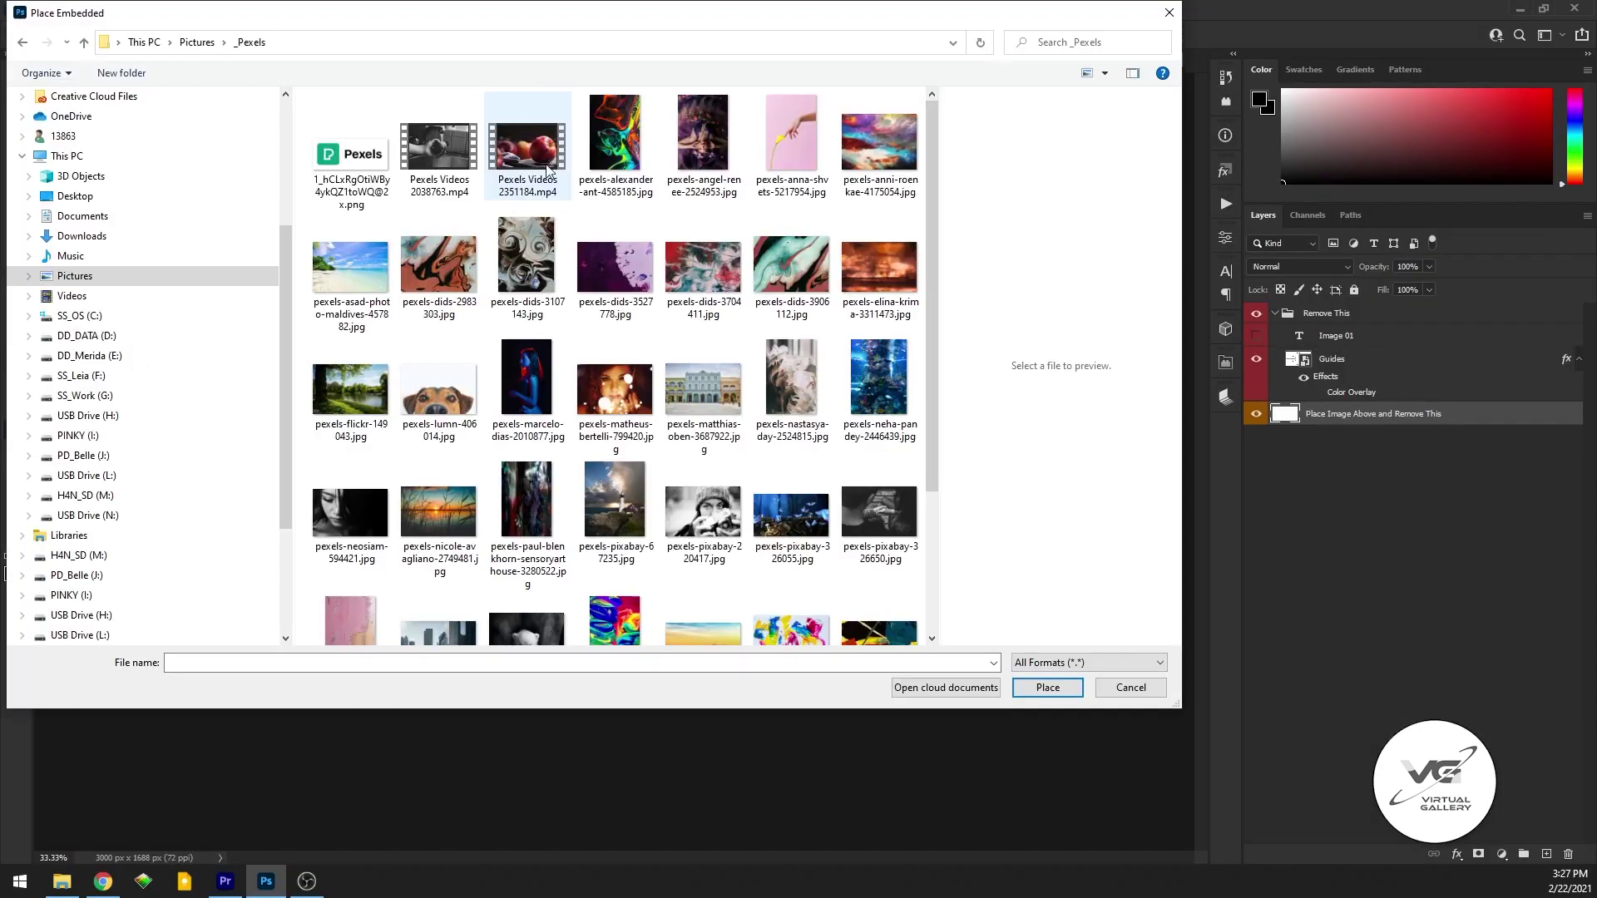
double_click(793, 632)
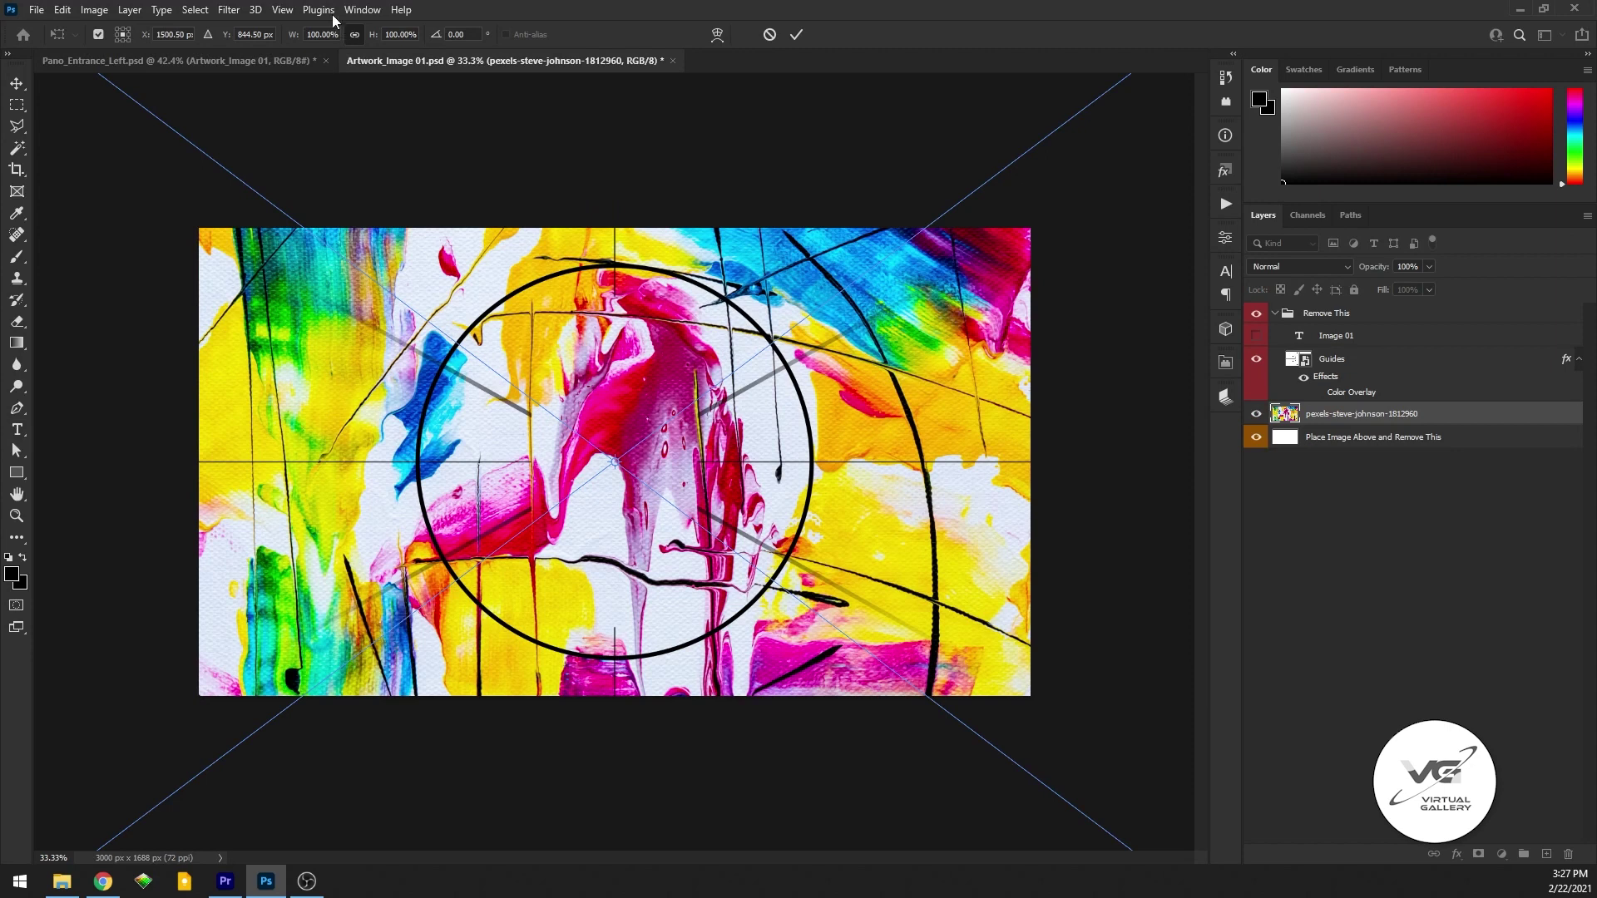
left_click(336, 35)
type("50")
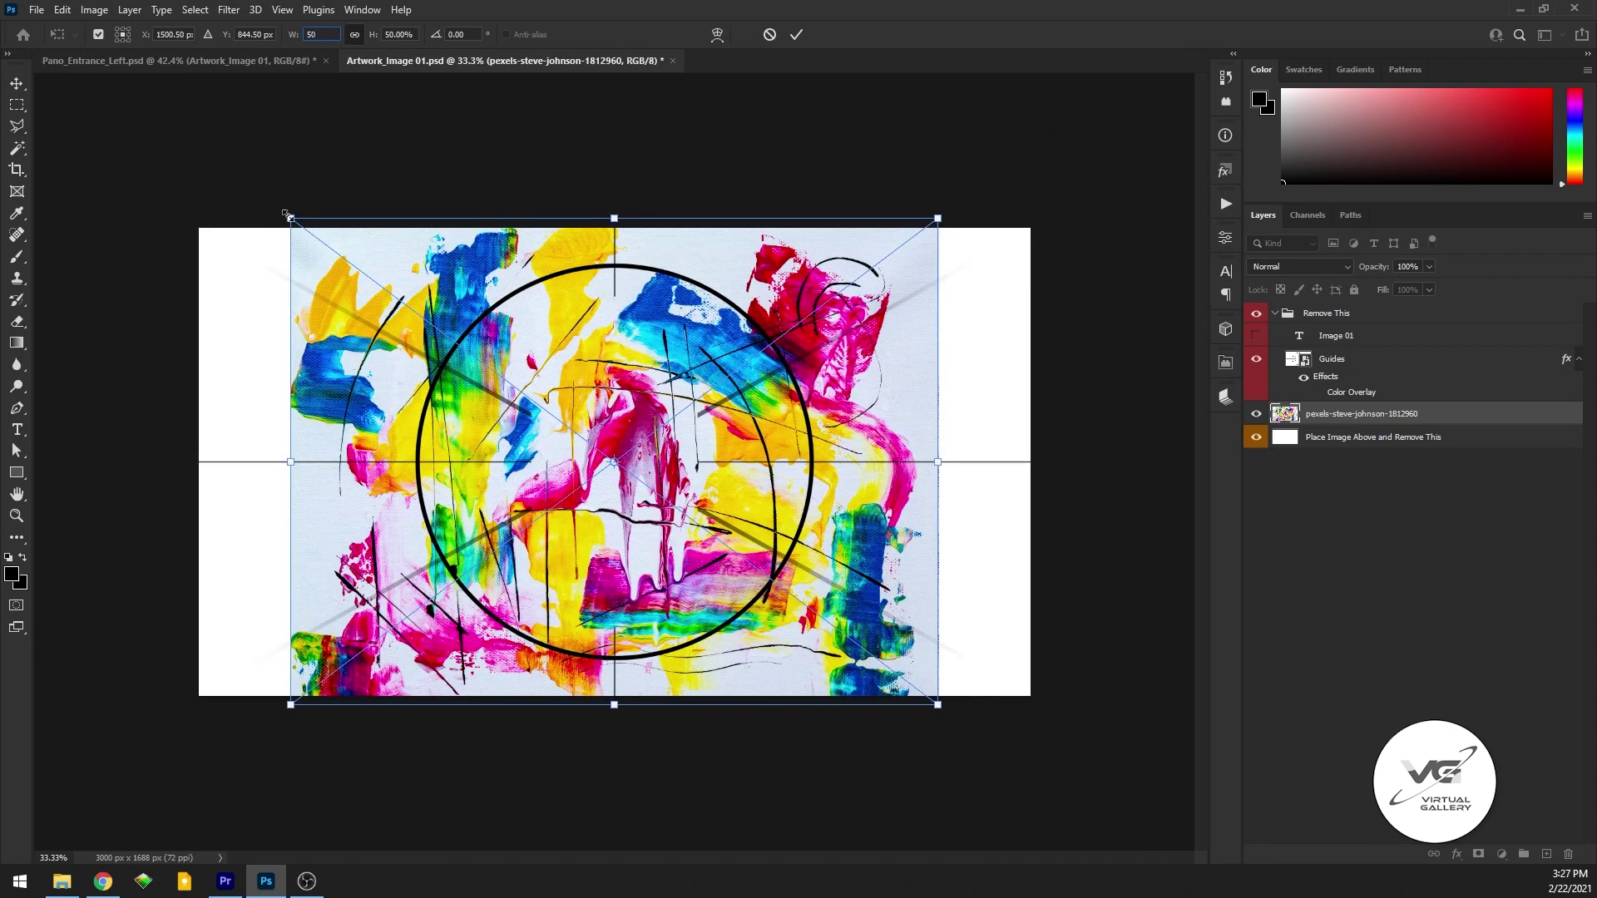
left_click_drag(283, 214, 175, 164)
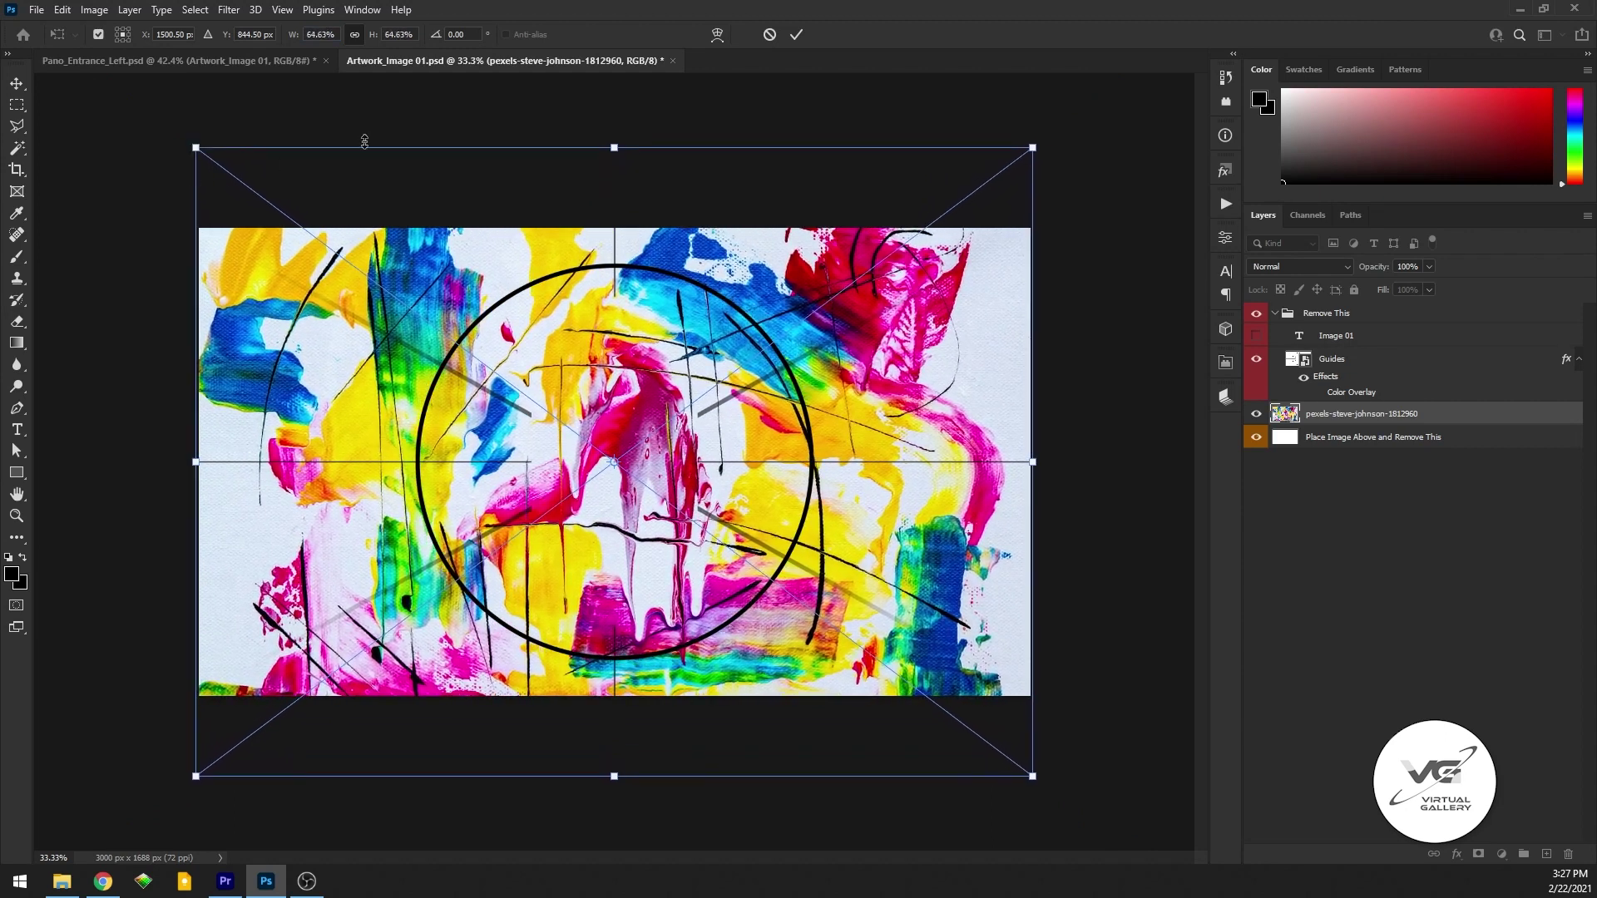
left_click(796, 34)
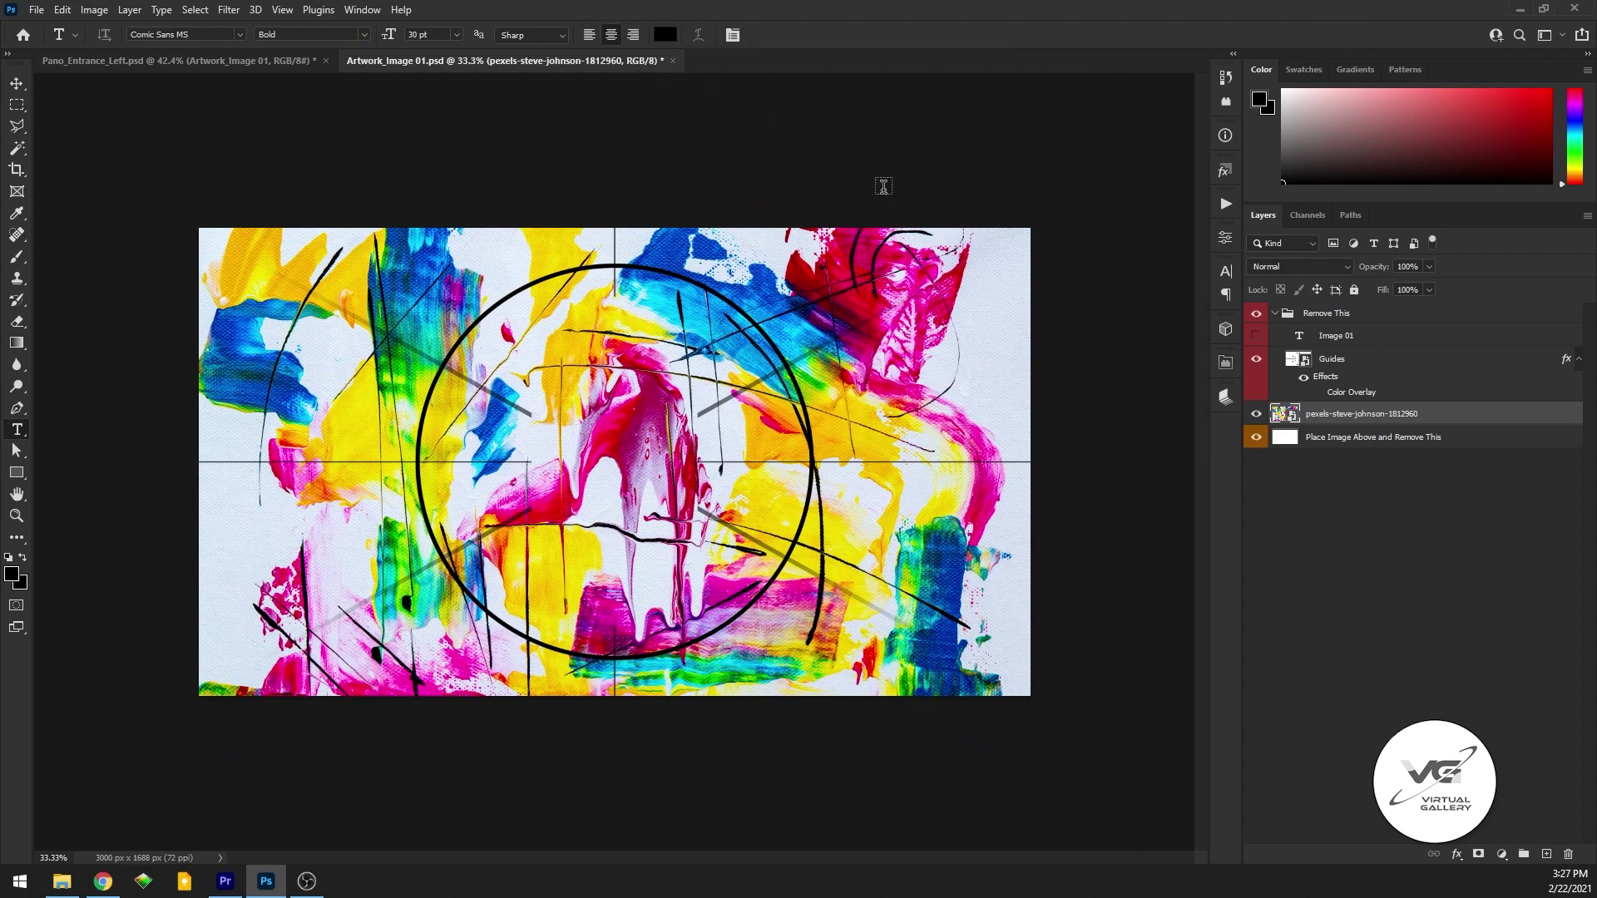
Hide the Remove This guide group, then close and save Artwork_Image 01.psd.
left_click(1257, 314)
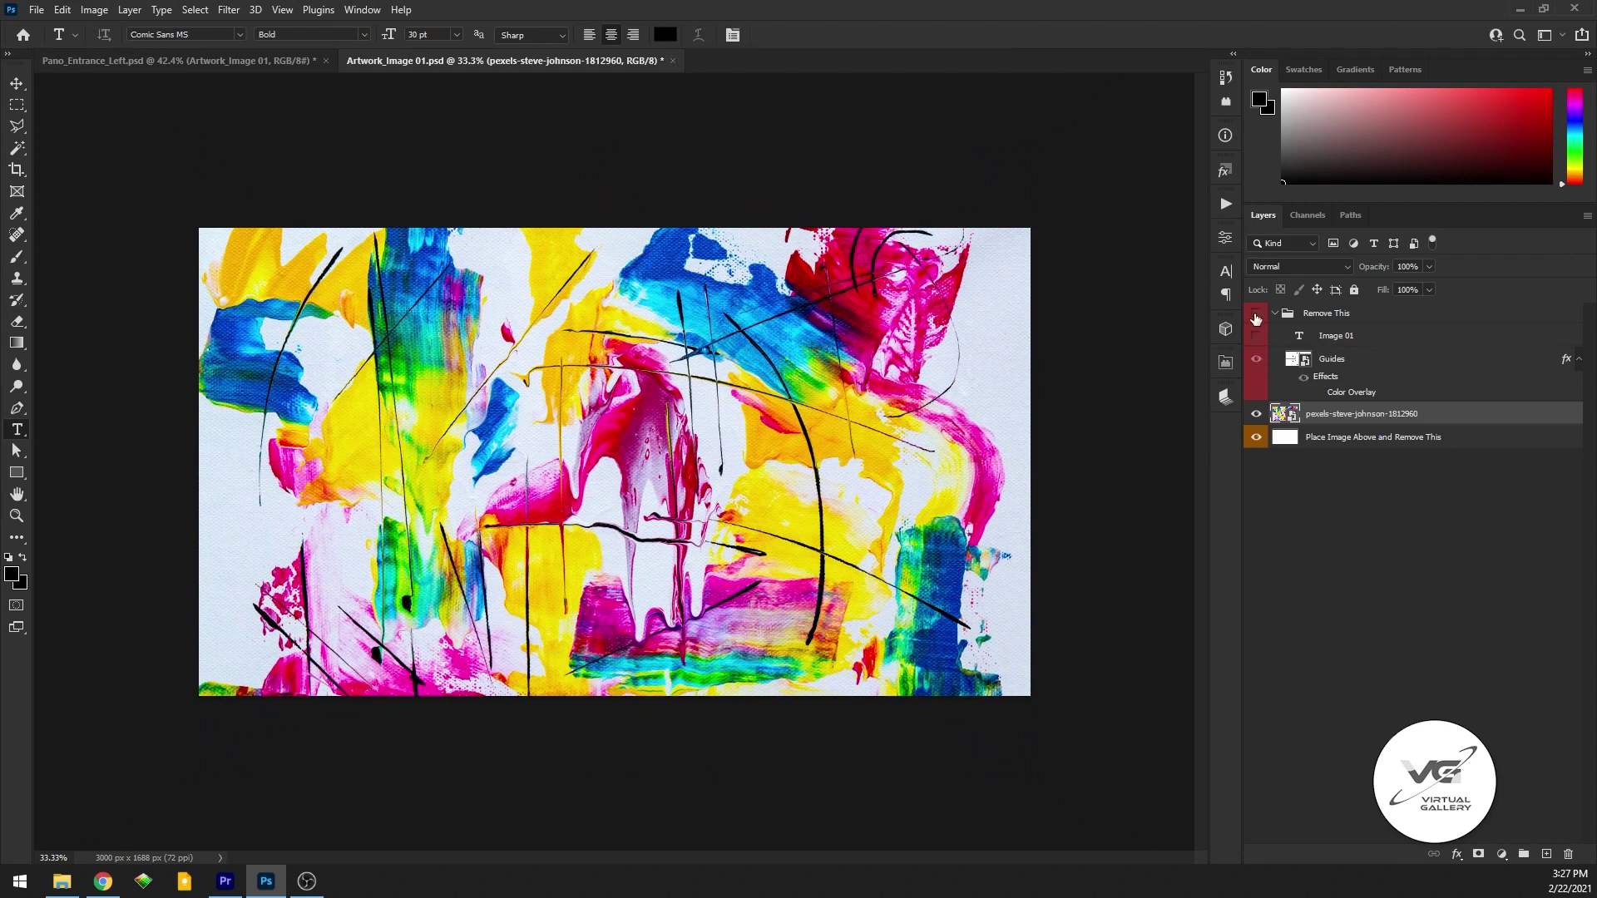
left_click(673, 61)
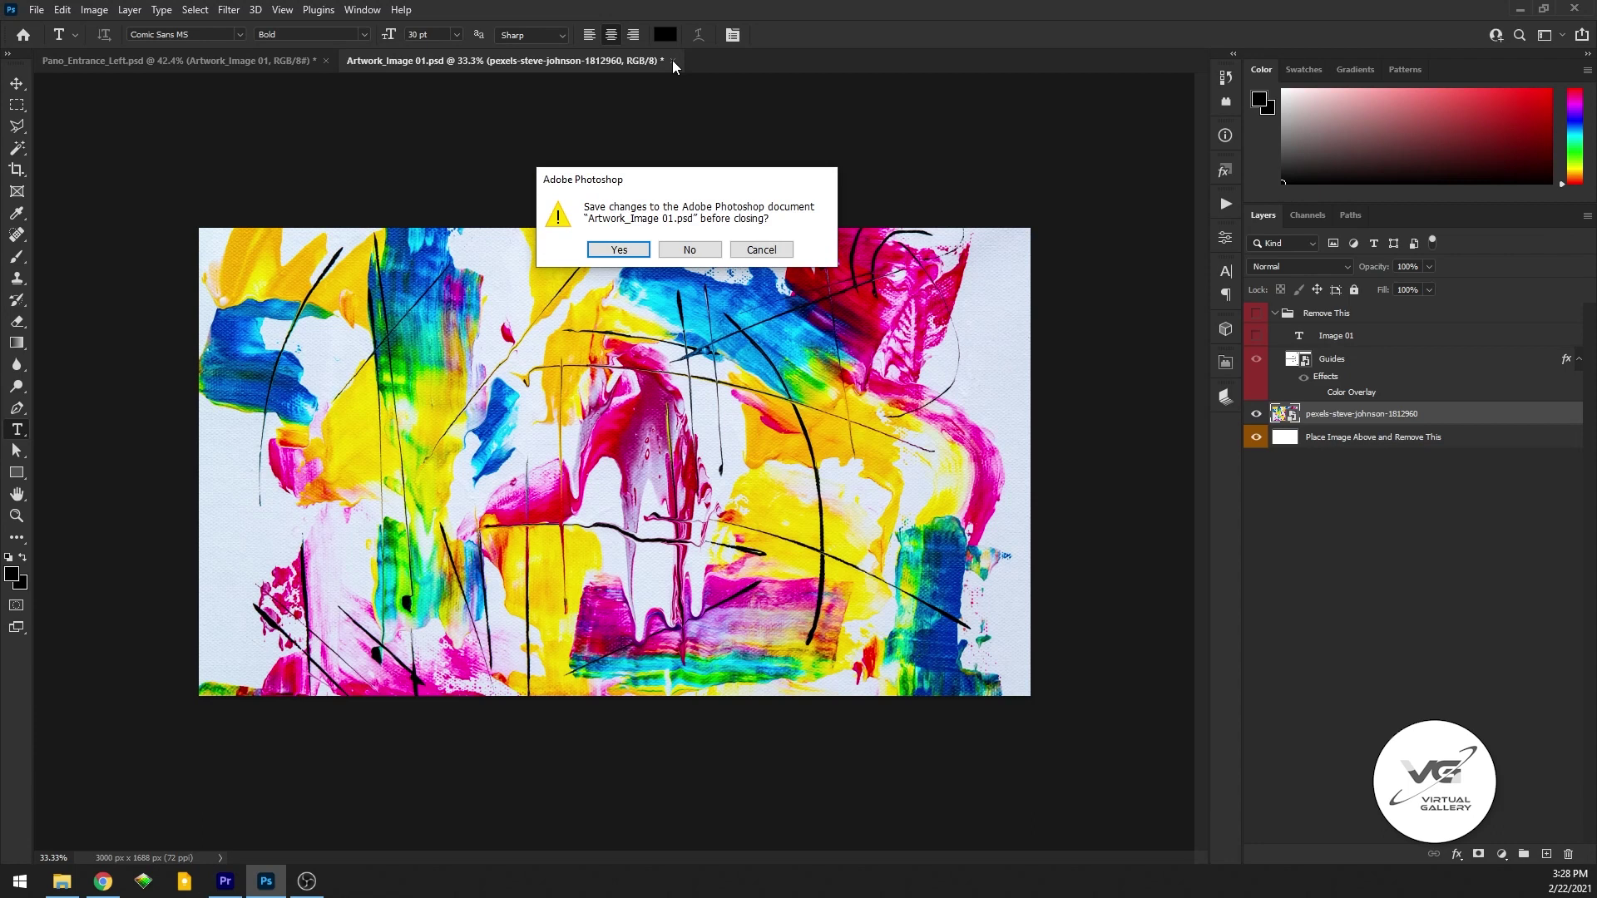
left_click(619, 250)
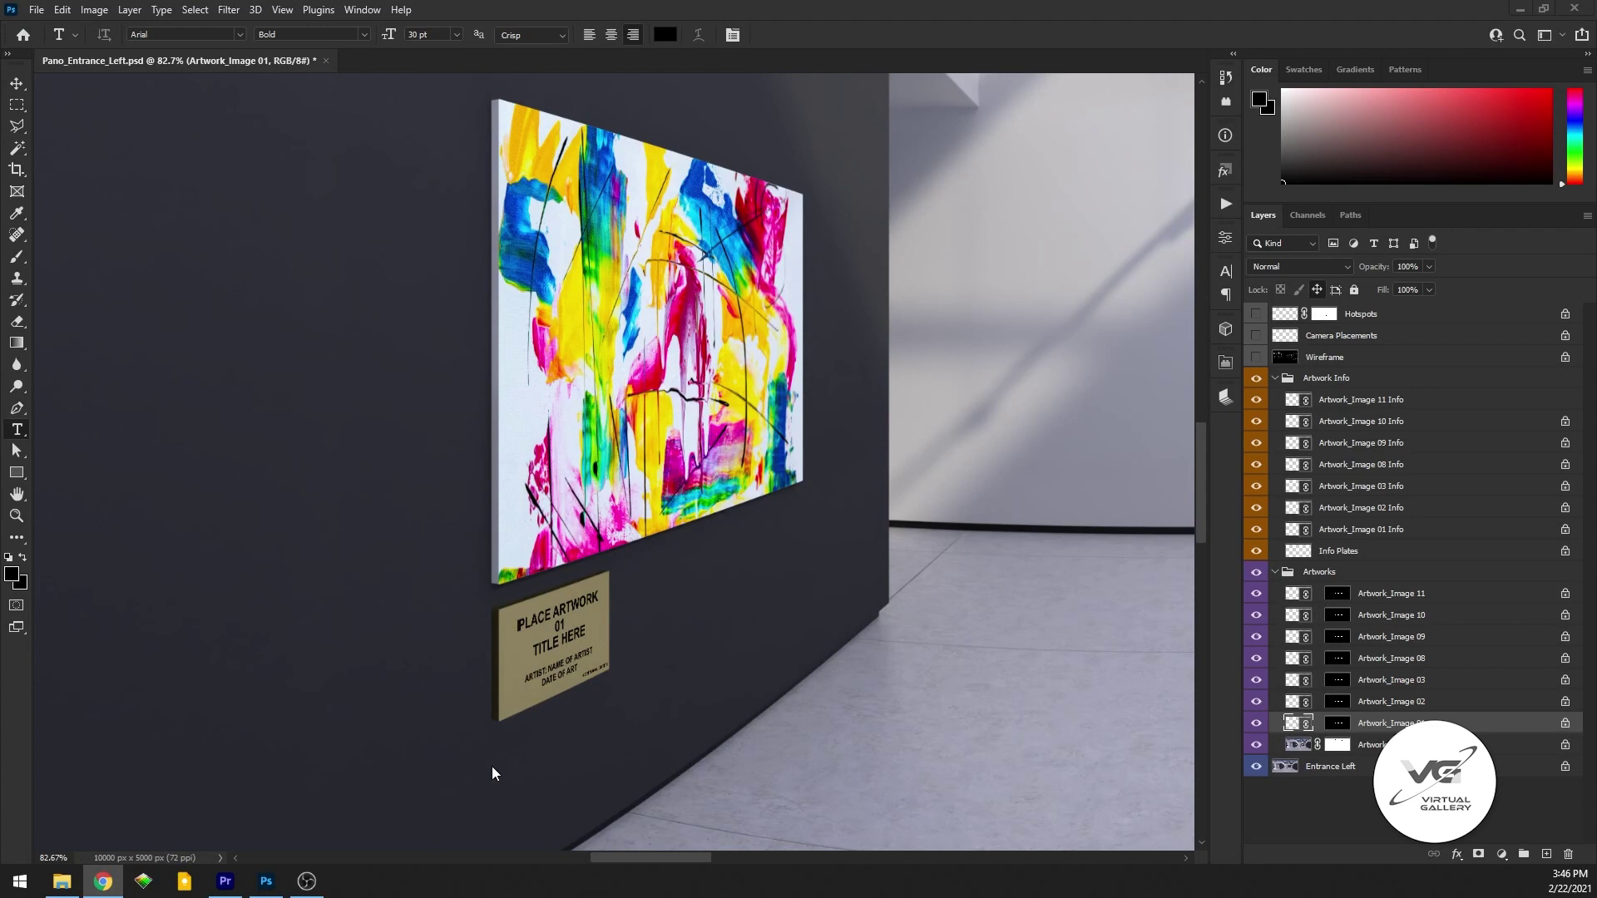
Use File > Open to browse into 03_InfoPSD and open Artwork_Image 01 Info.psd.
left_click(40, 17)
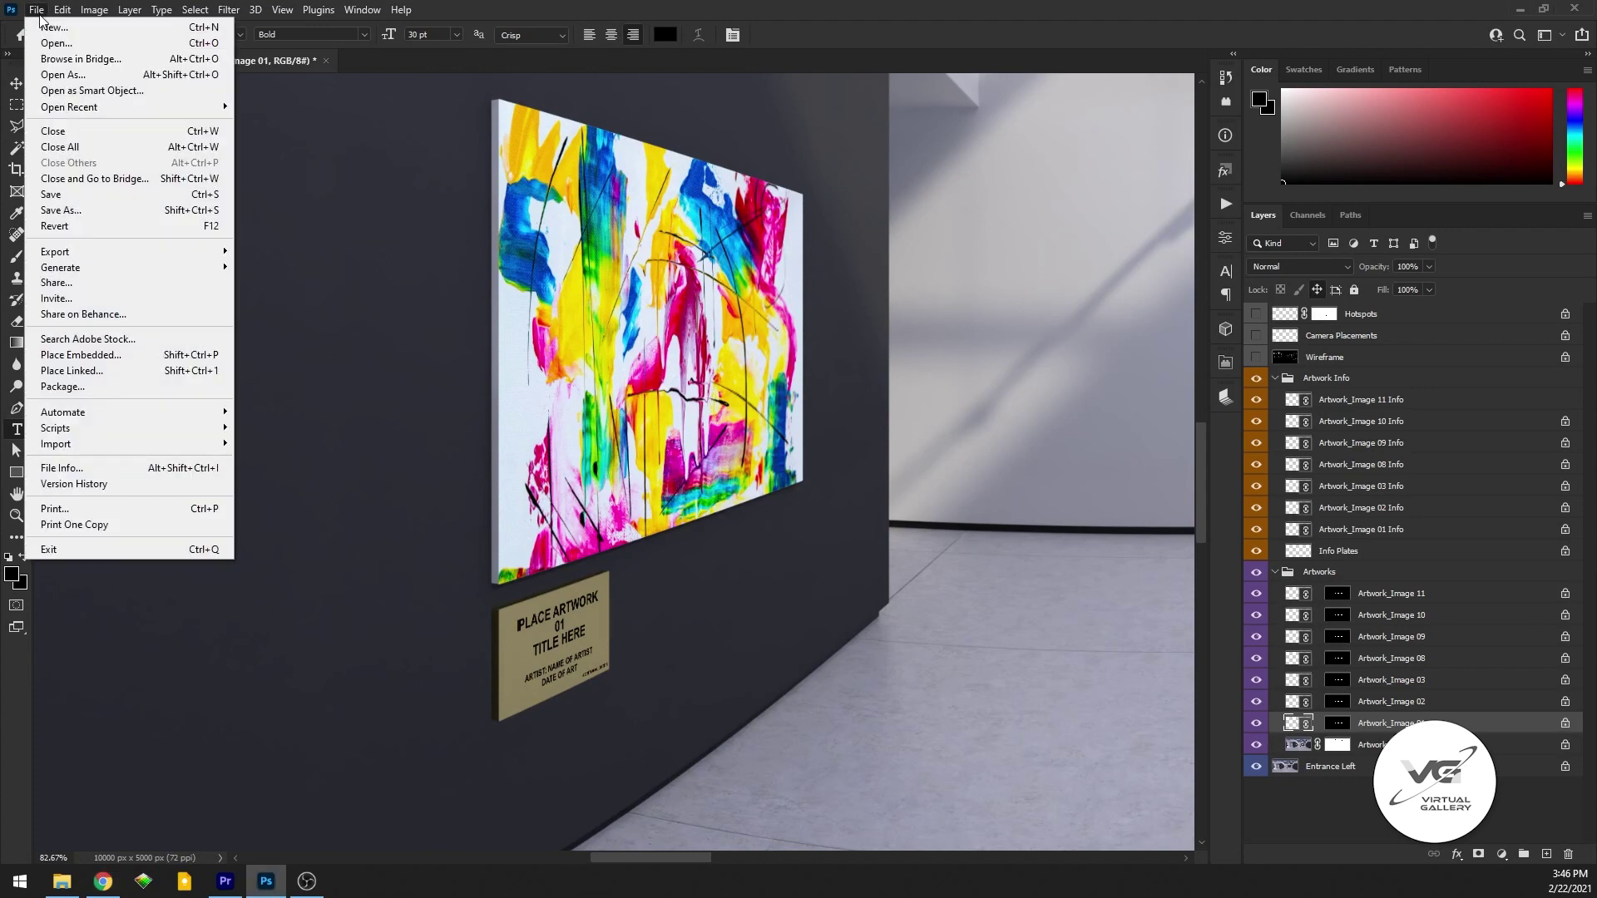
left_click(41, 38)
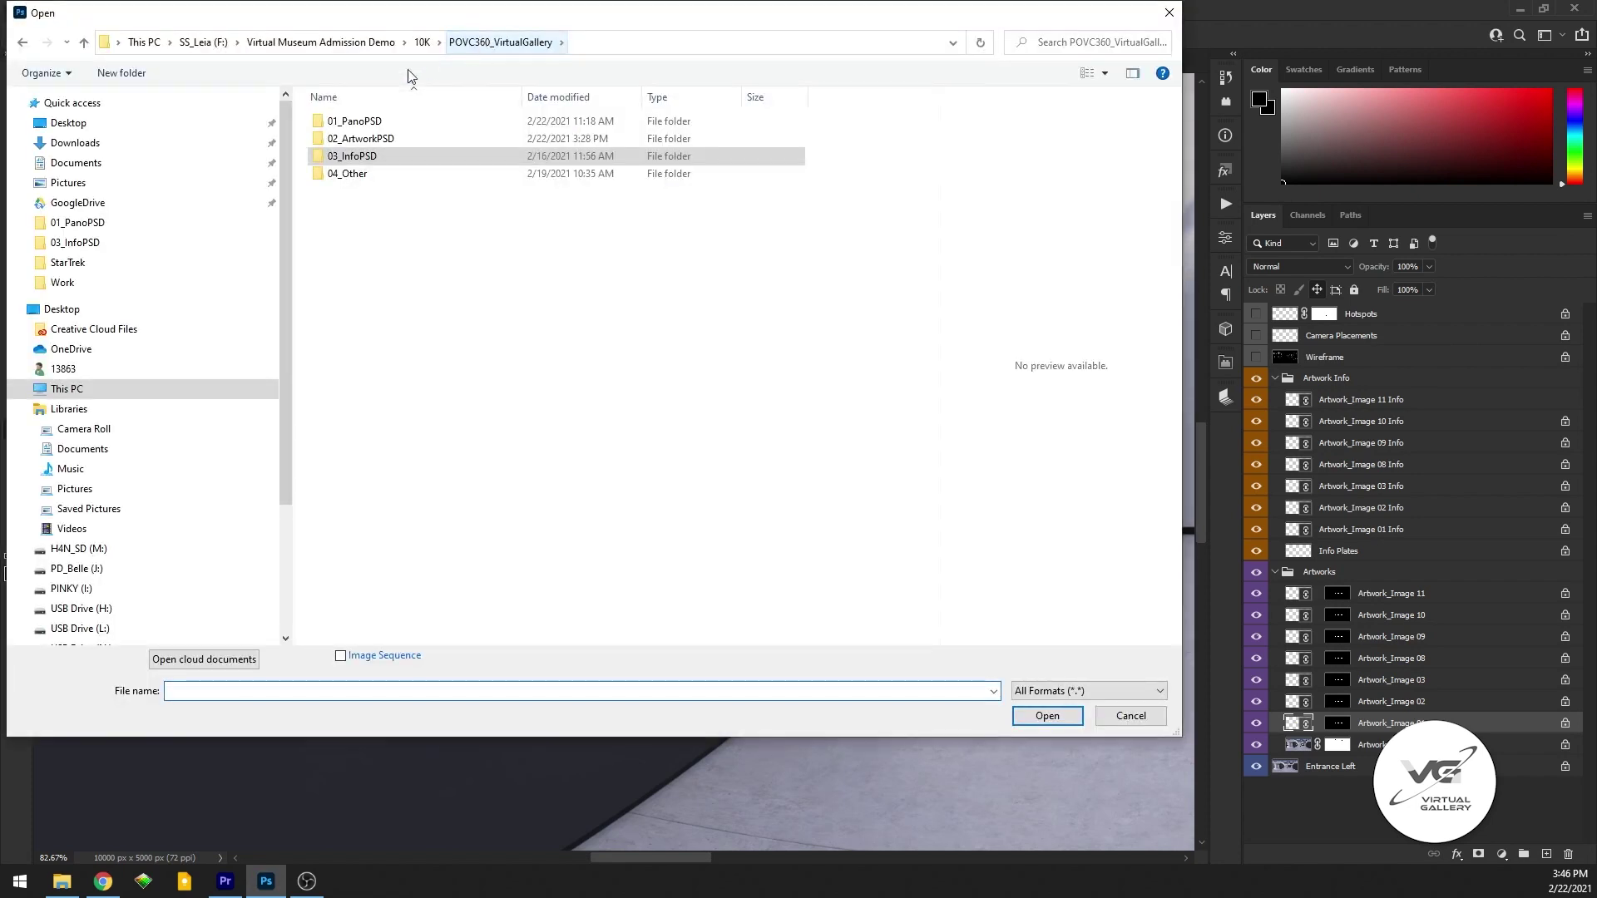
left_click(323, 160)
double_click(323, 160)
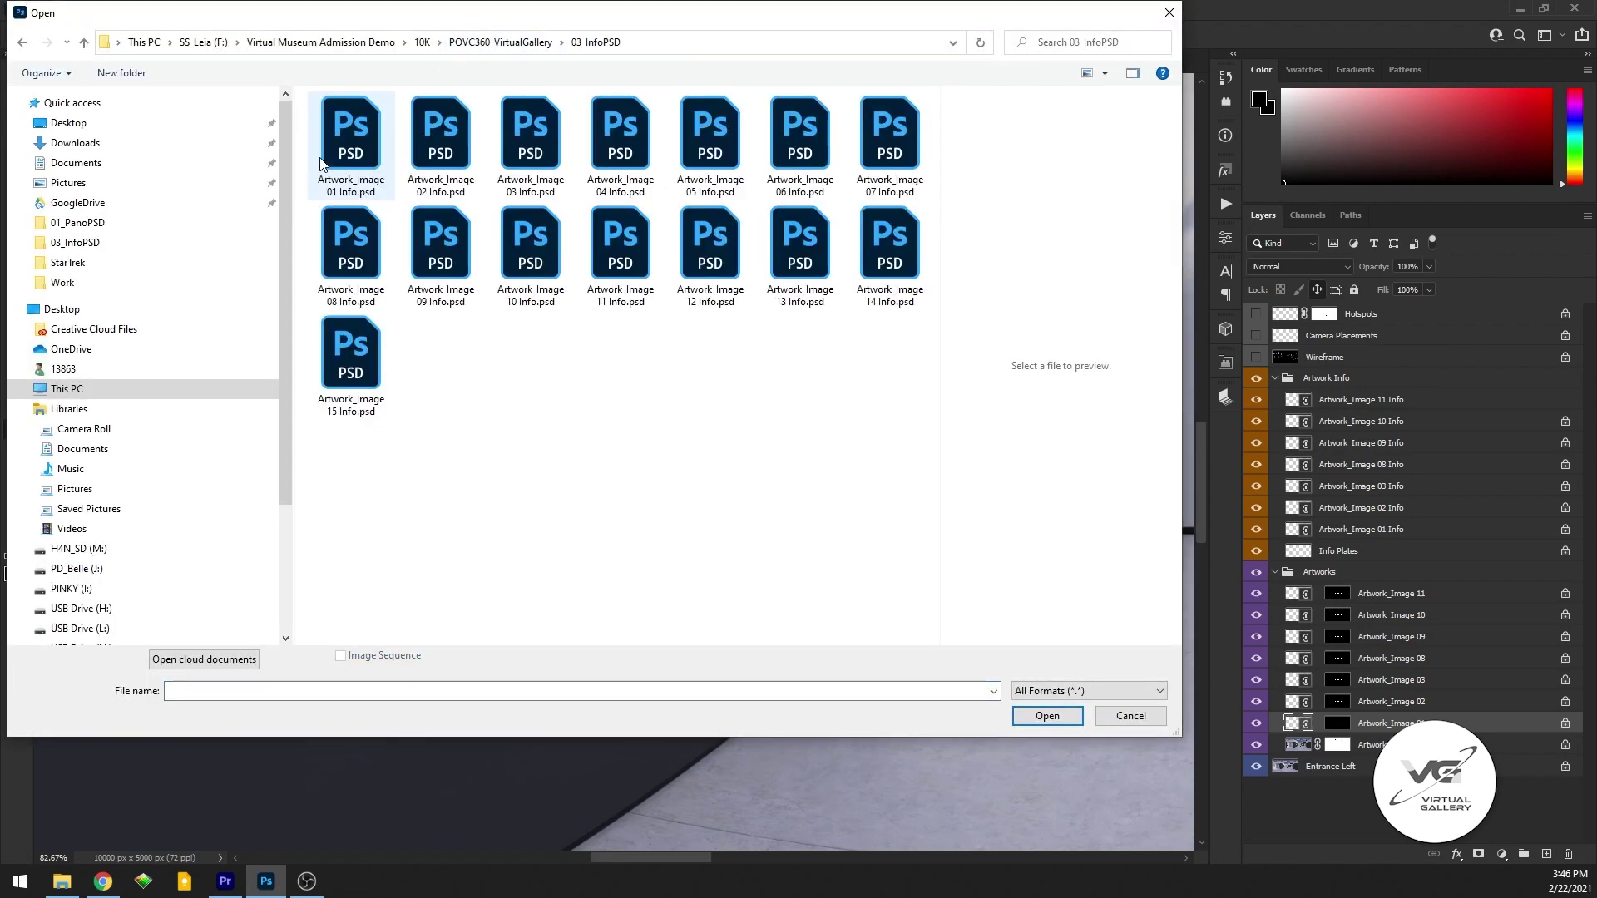
double_click(361, 141)
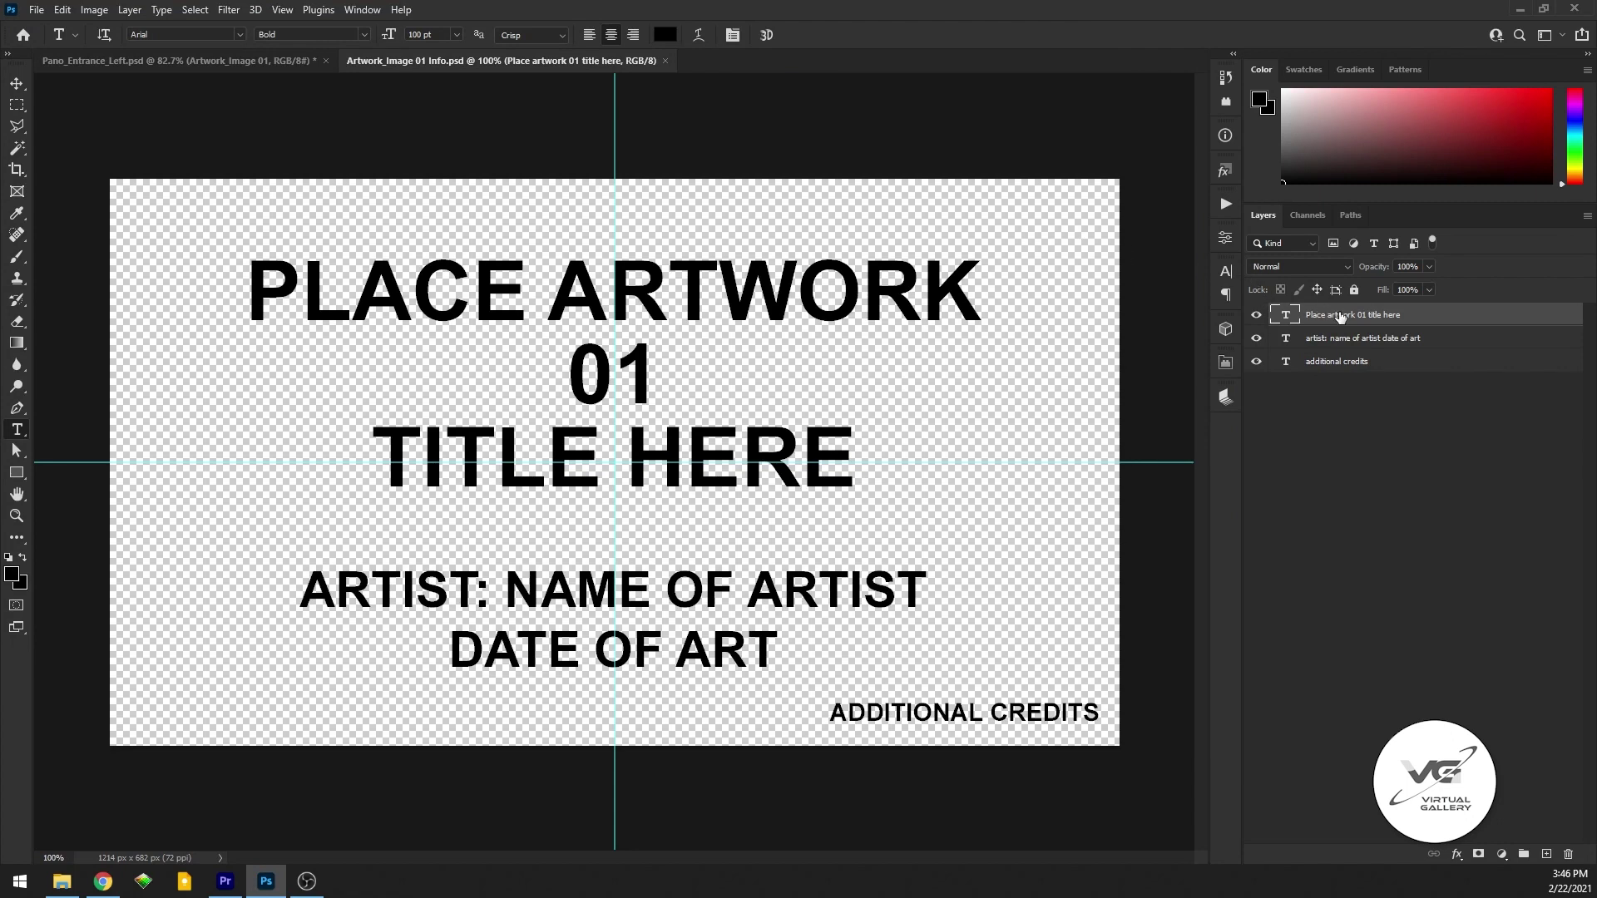
Retitle the plaque 'ABSTRACT PAINTING' / 'ON CANVAS' on two lines.
left_click(250, 293)
key("ctrl+a")
type("ABSTRACT PAINTING")
key("Return")
type("ON CANVAS")
left_click(794, 34)
Replace the artist placeholder with the artist's name and the date with JANUARY 18, 2019.
left_click(525, 592)
left_click_drag(524, 592, 942, 593)
type("STEVE JOHNSON")
left_click_drag(434, 656, 783, 651)
type("JANUARY 18, 2019")
left_click(794, 34)
Set the credits line to 'COPYRIGHT 2019 Pexels.com', then save and close the plaque.
left_click_drag(831, 717, 1125, 717)
type("COP")
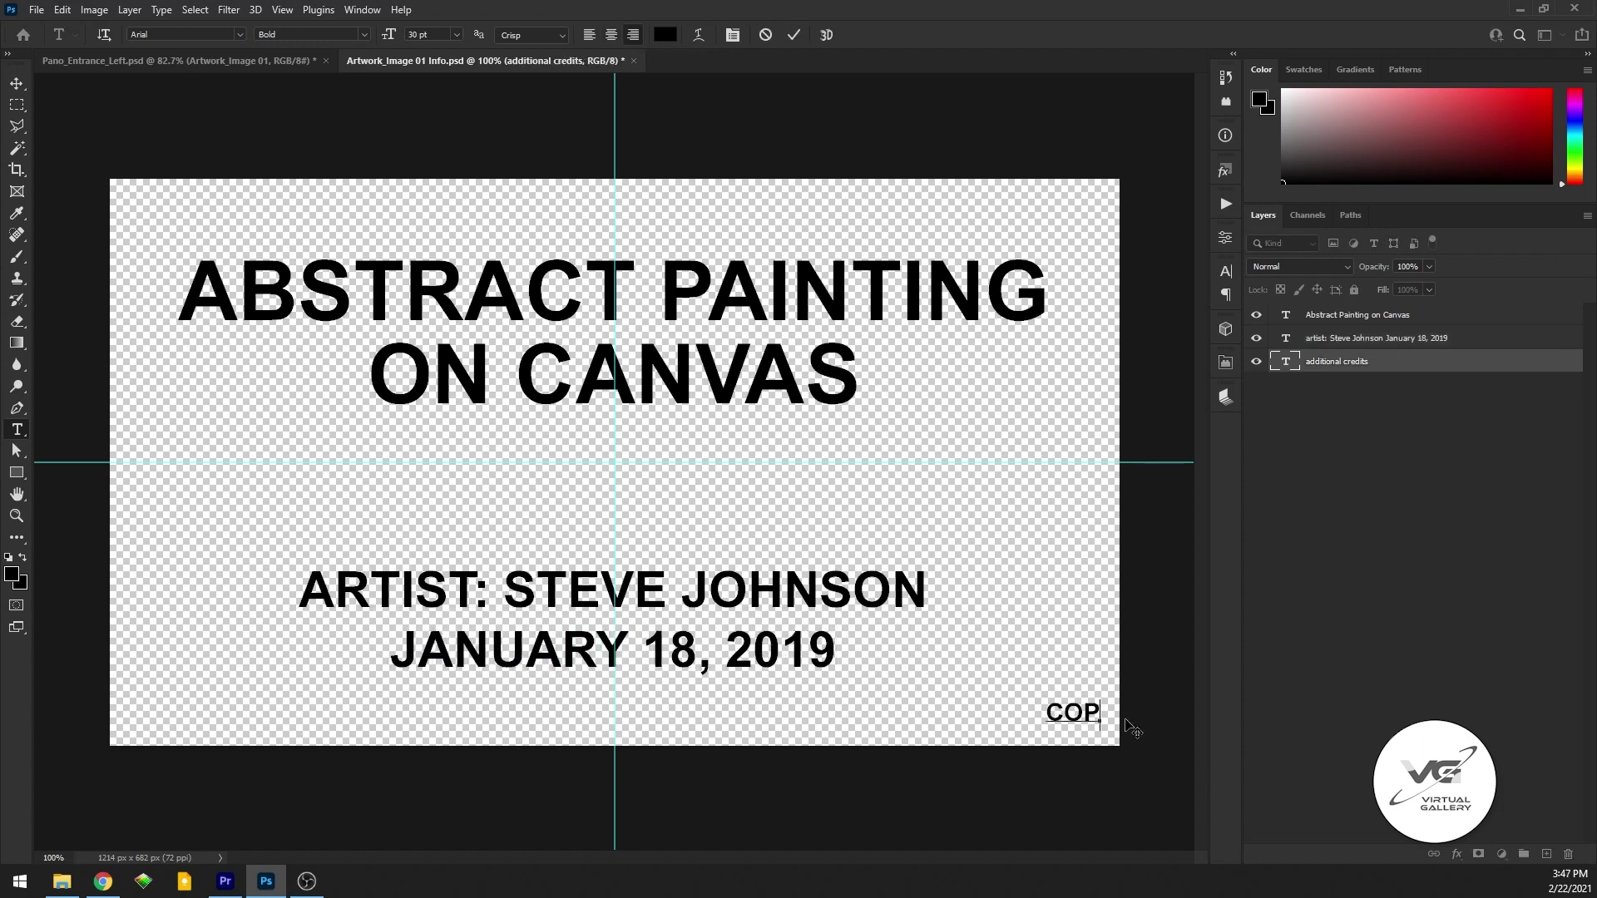
type("YRIGHT 2019 Pexels.com")
left_click(793, 34)
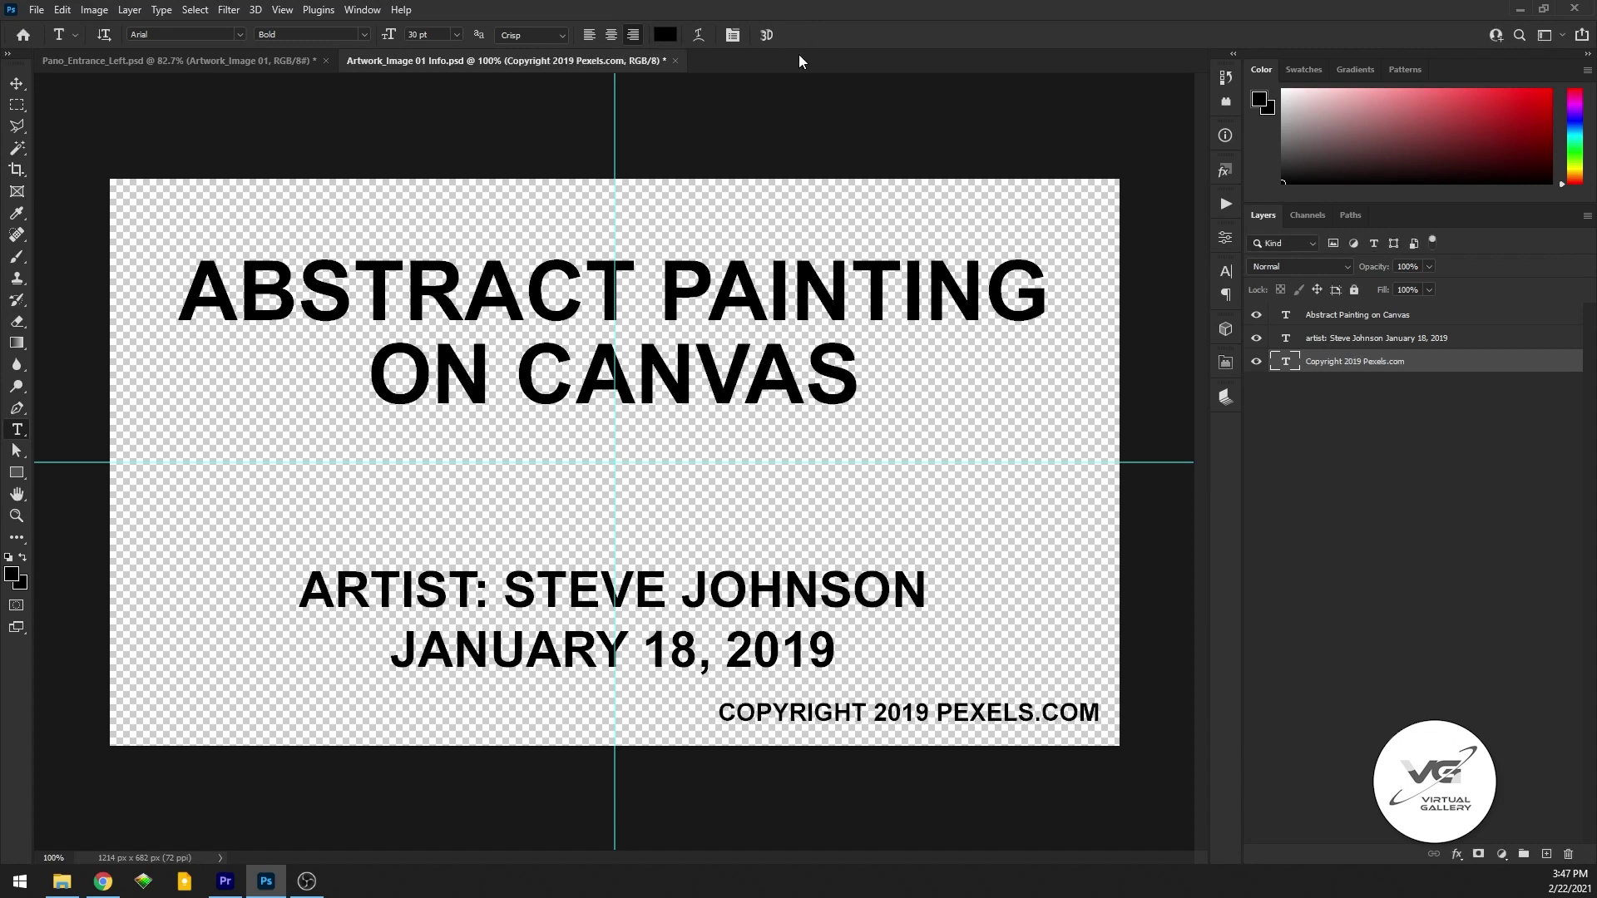
left_click(675, 61)
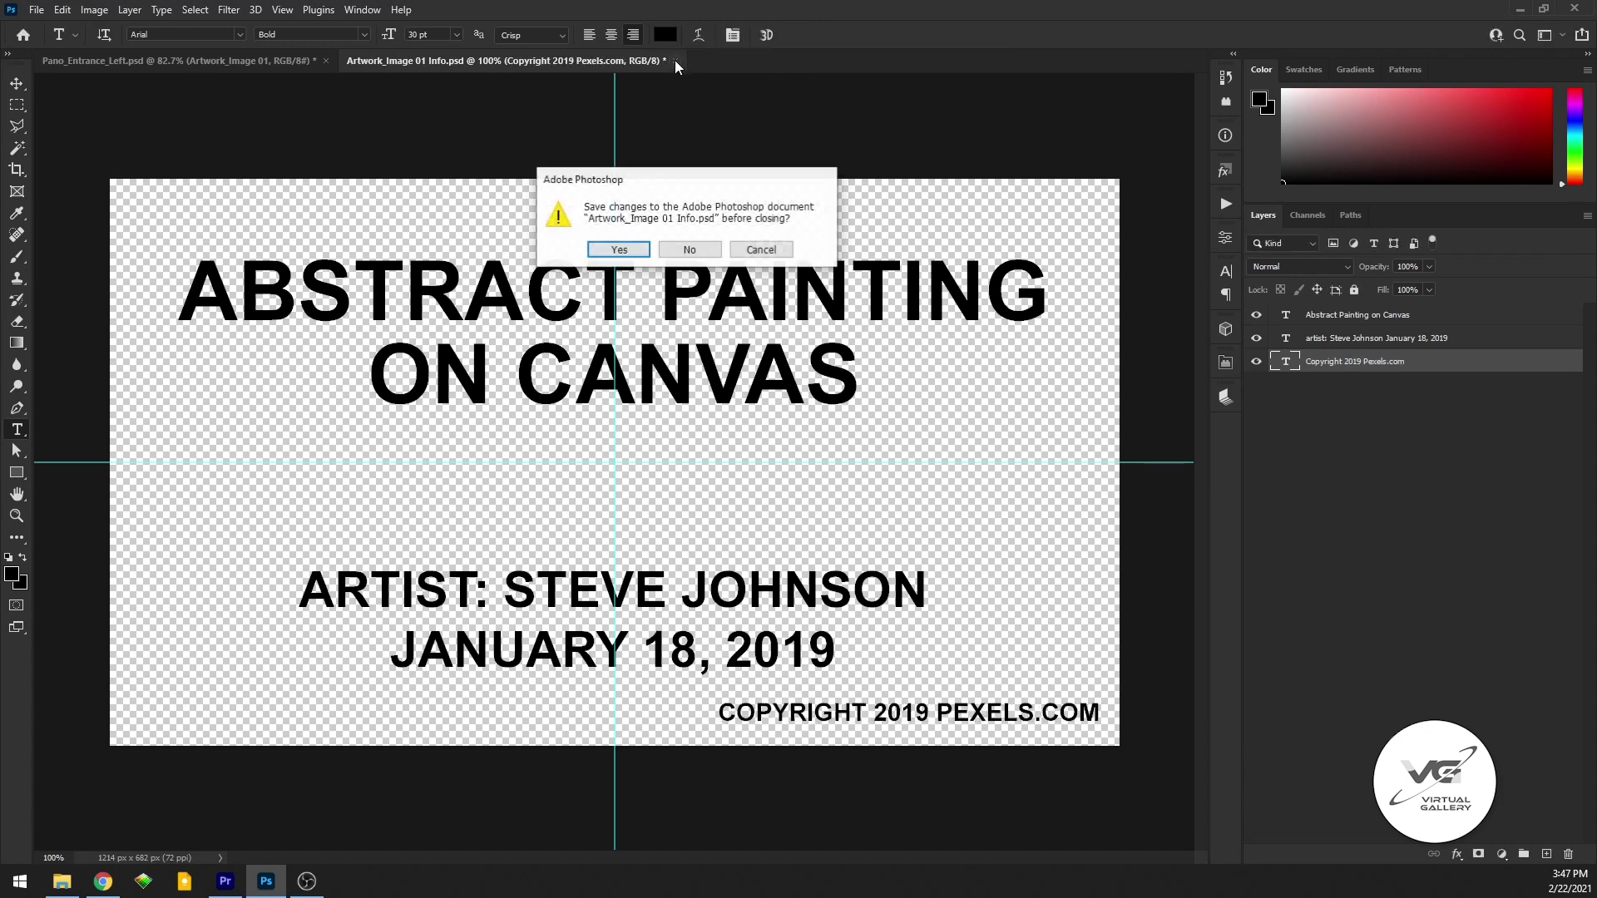
left_click(619, 250)
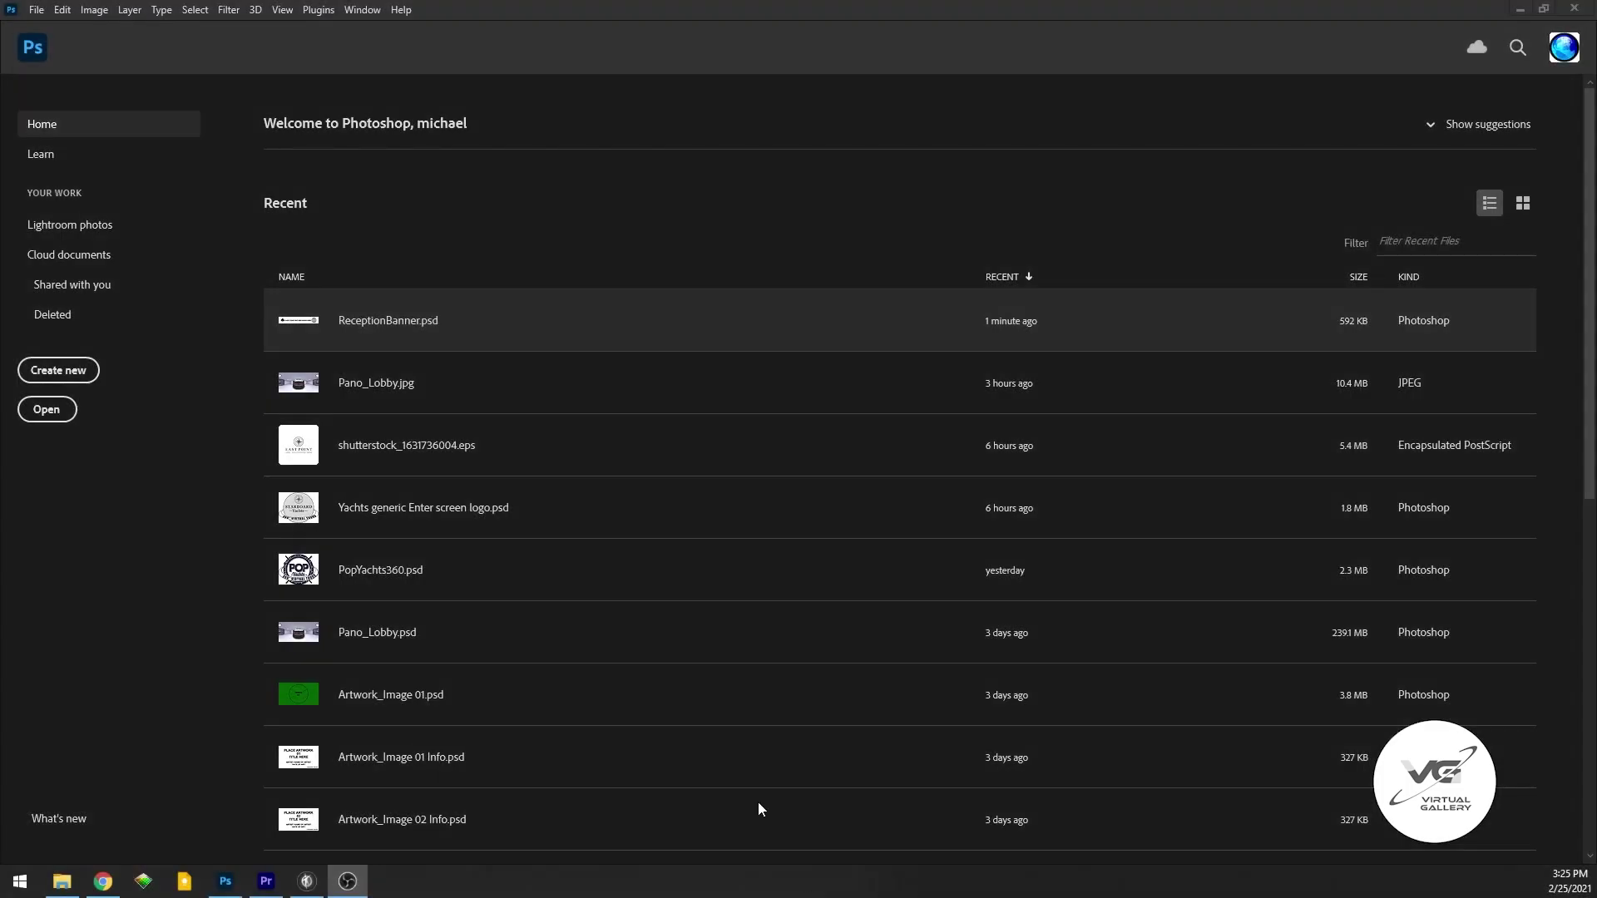
Open ReceptionBanner.psd and look through its logo and placeholder text layers.
left_click(303, 326)
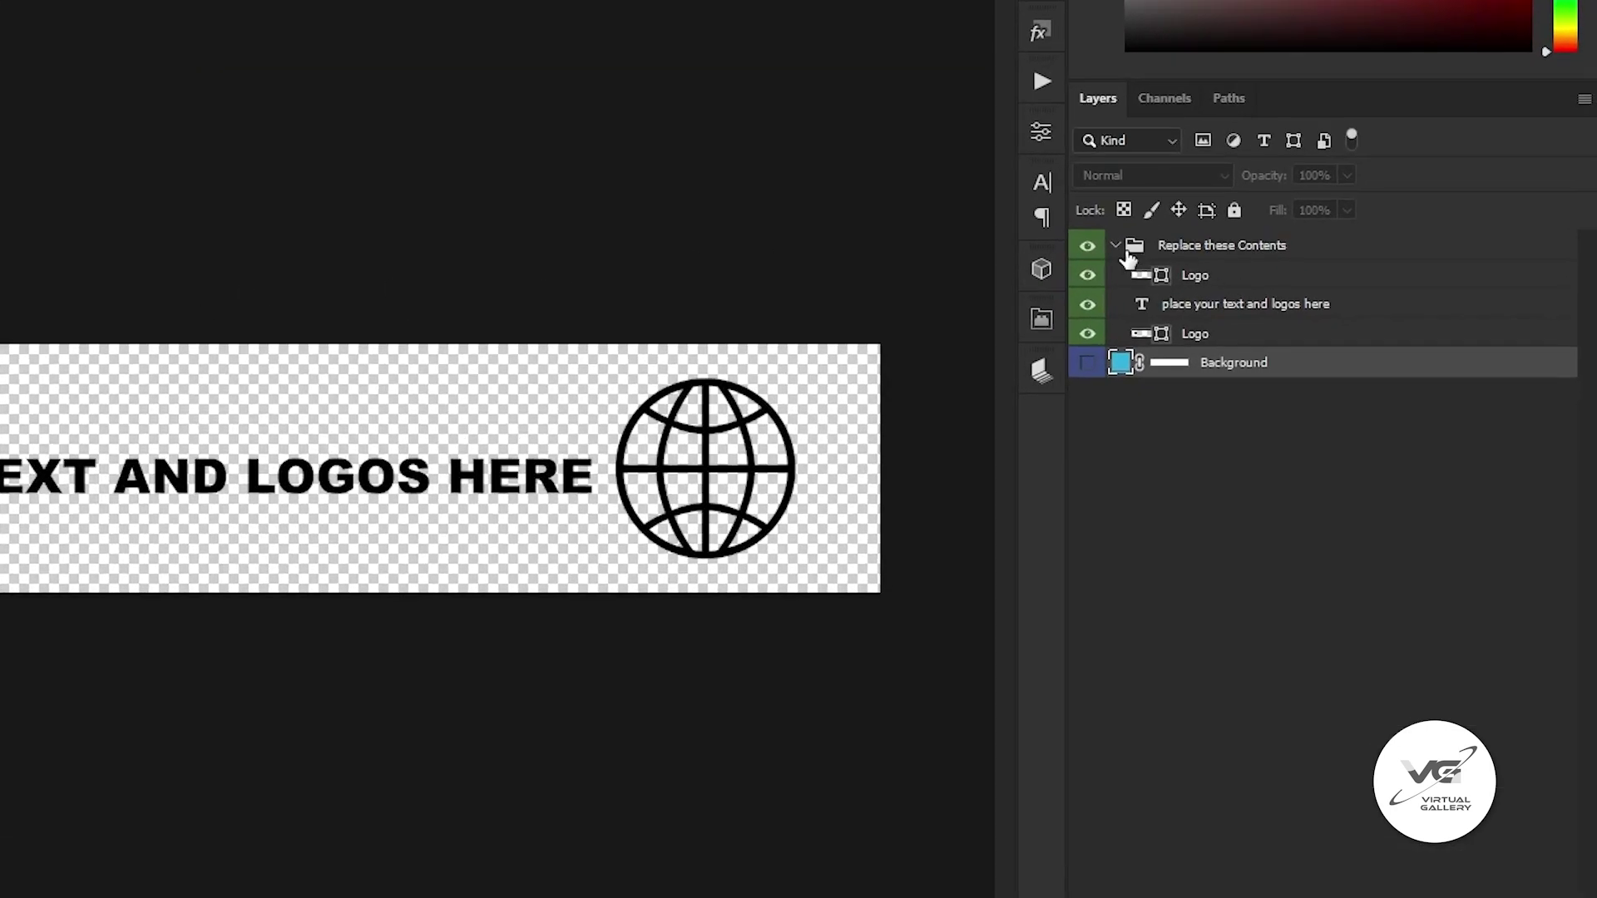
left_click(1216, 254)
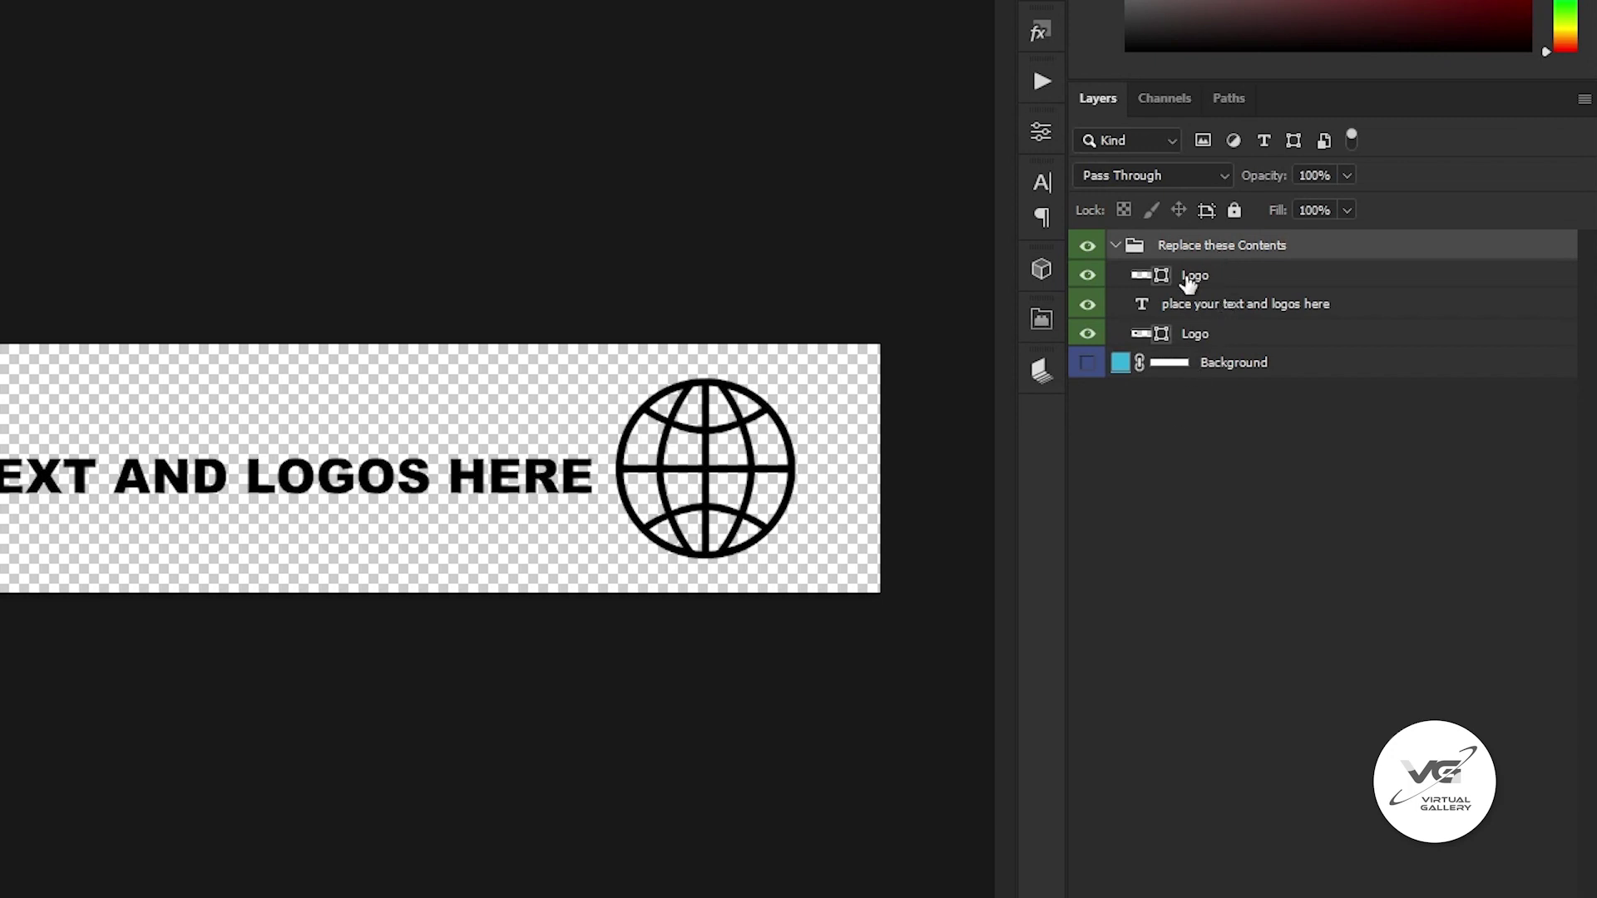
left_click(1188, 278)
left_click(1195, 314)
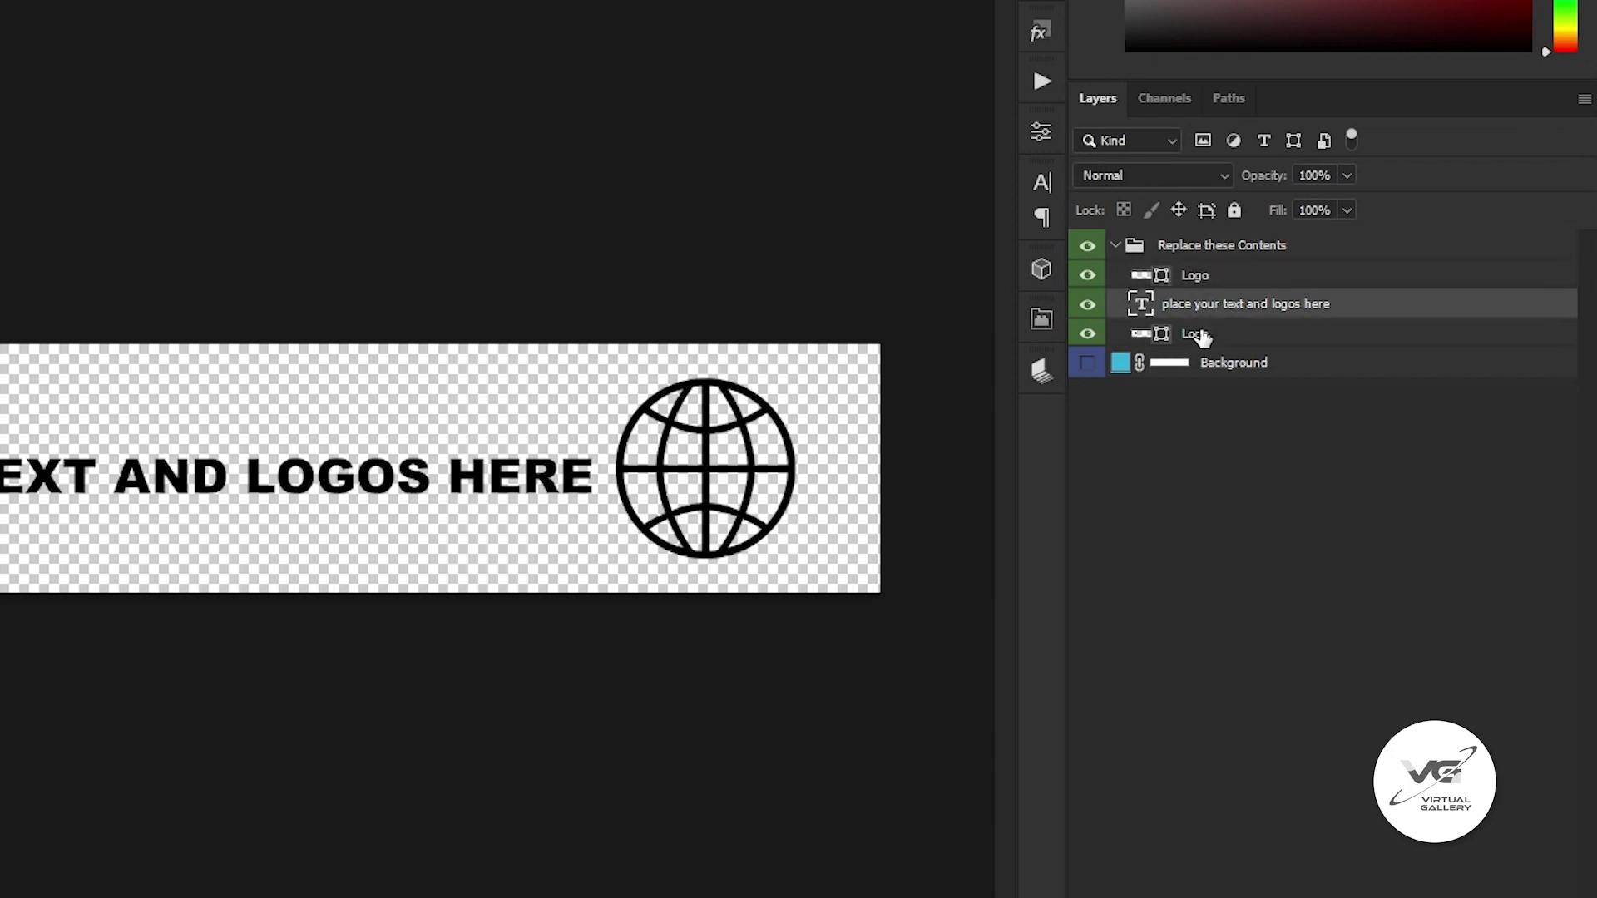
left_click(1200, 330)
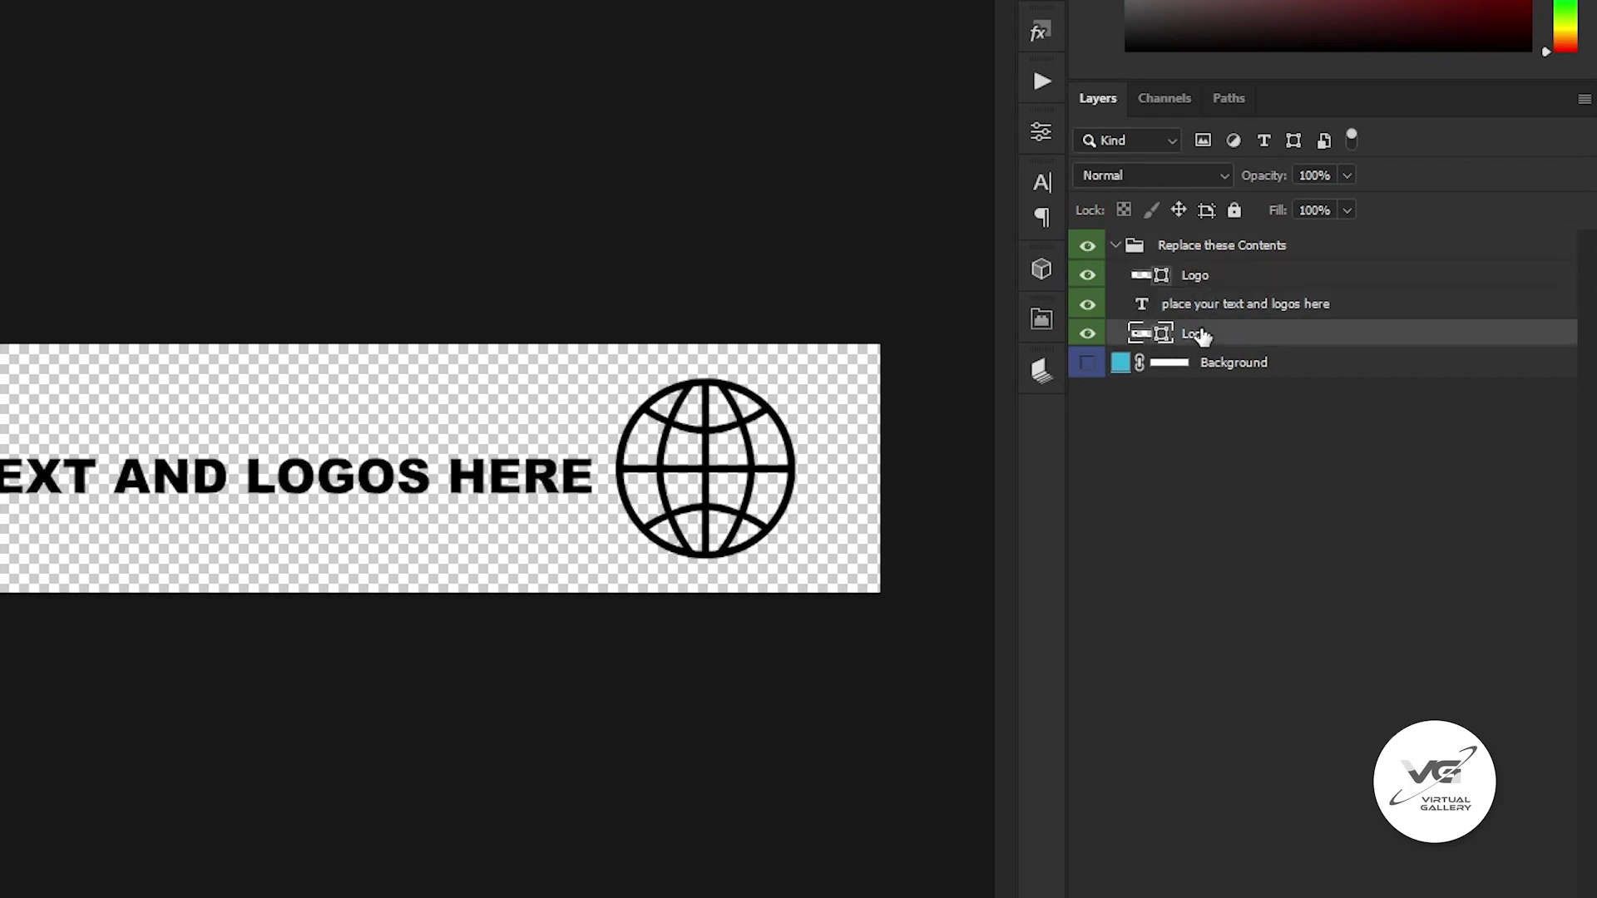
Show the Background fill, recolour it crimson #5c101e, and close the banner.
left_click(1086, 363)
left_click(1121, 366)
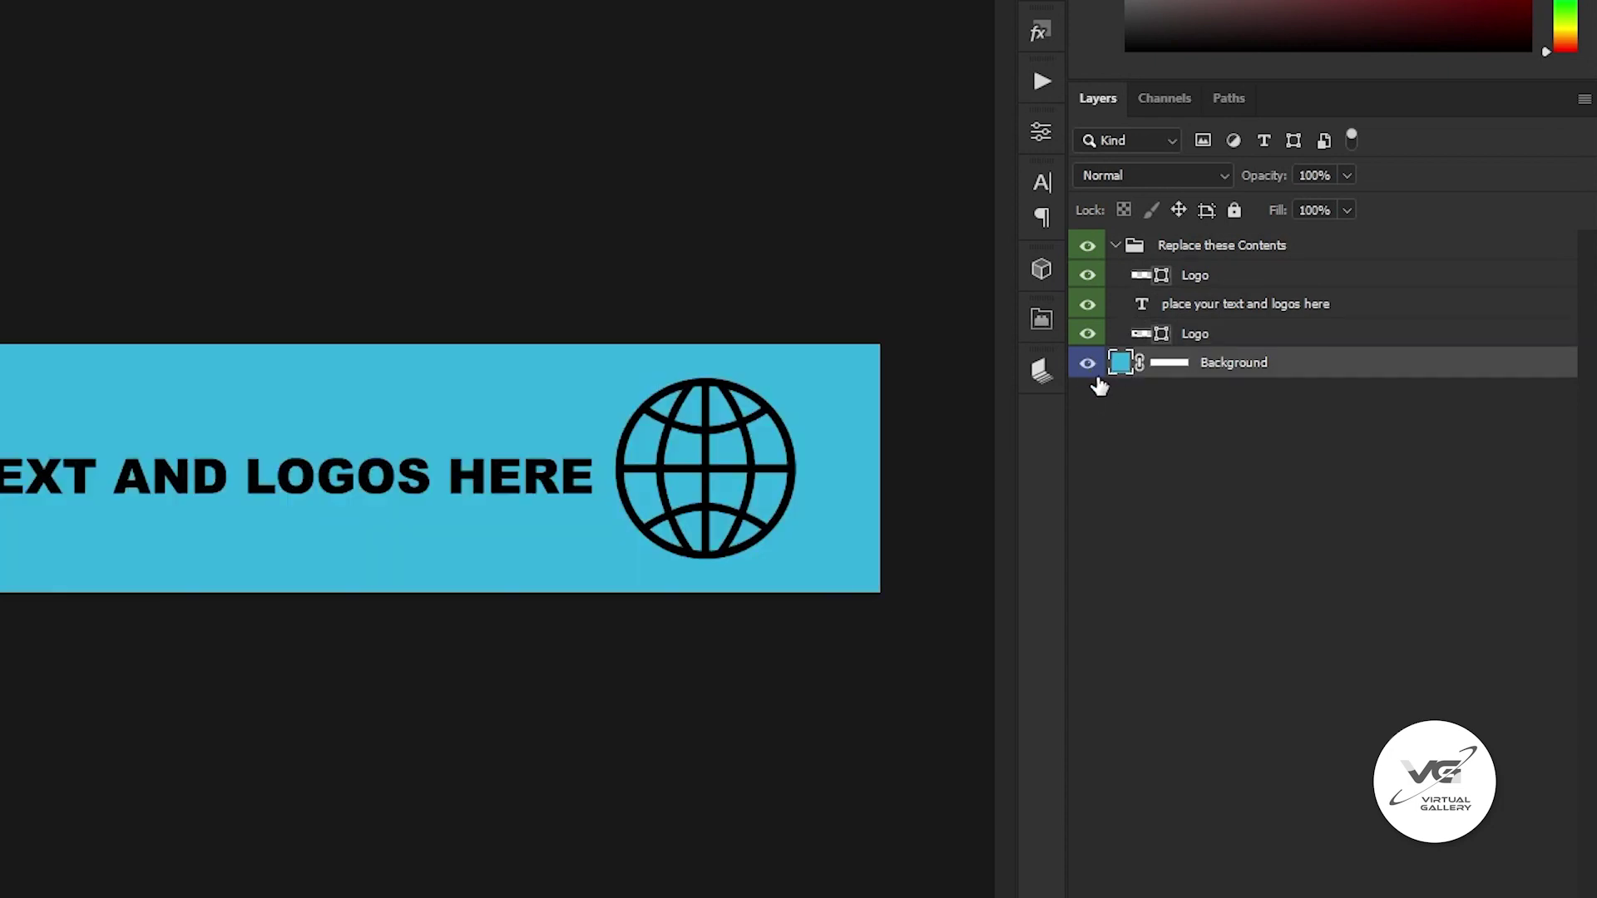
double_click(1117, 363)
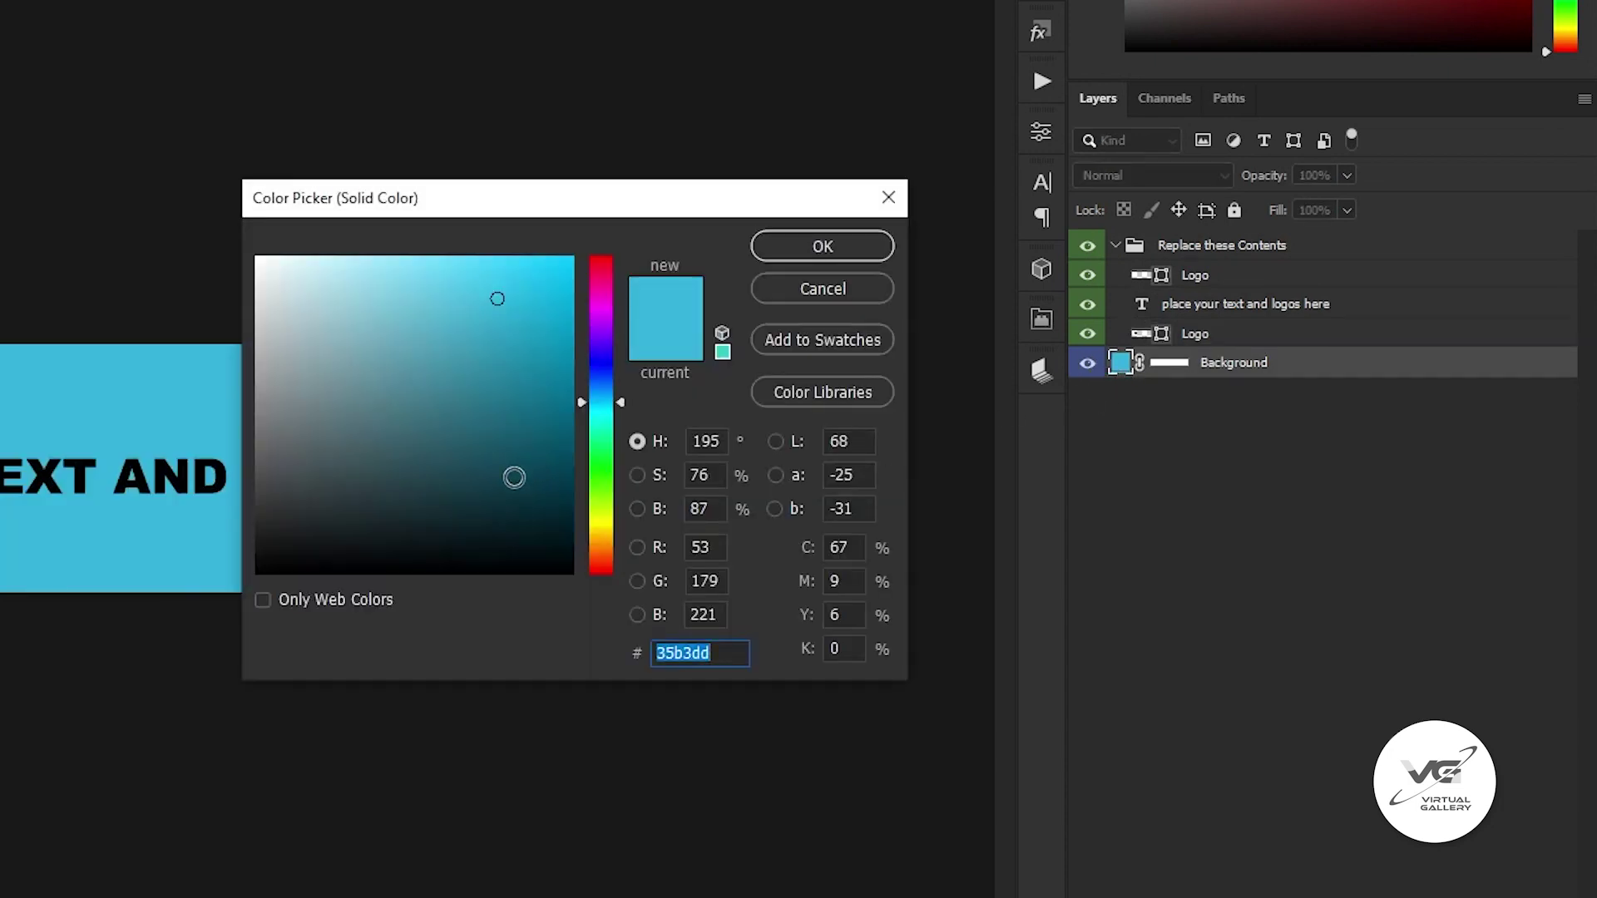
left_click(520, 460)
left_click(600, 313)
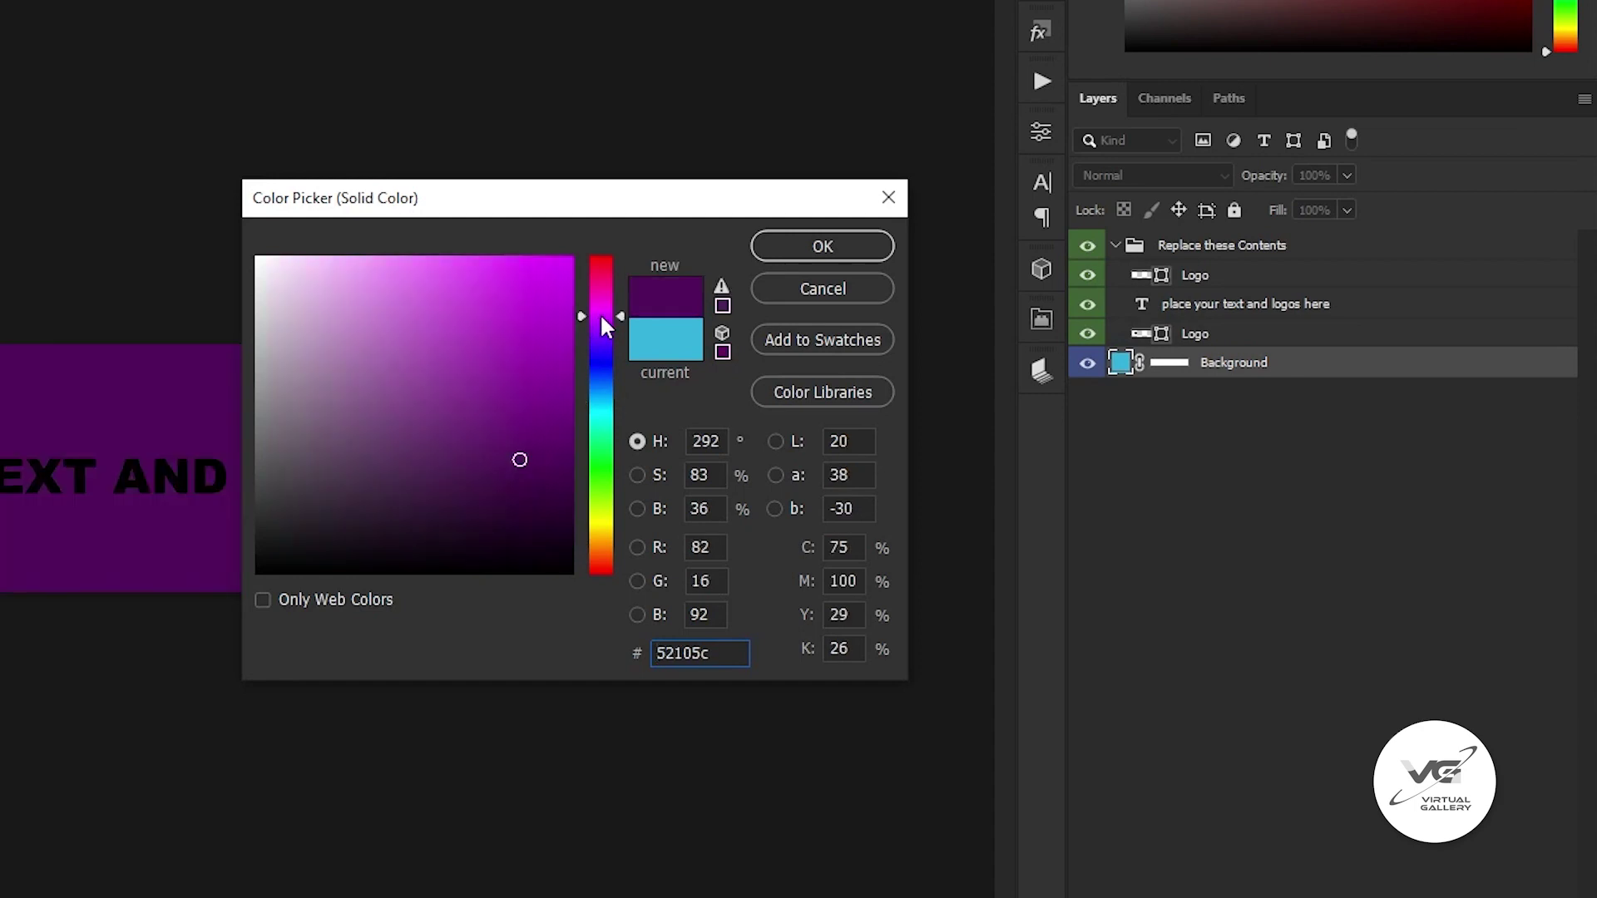
left_click(602, 265)
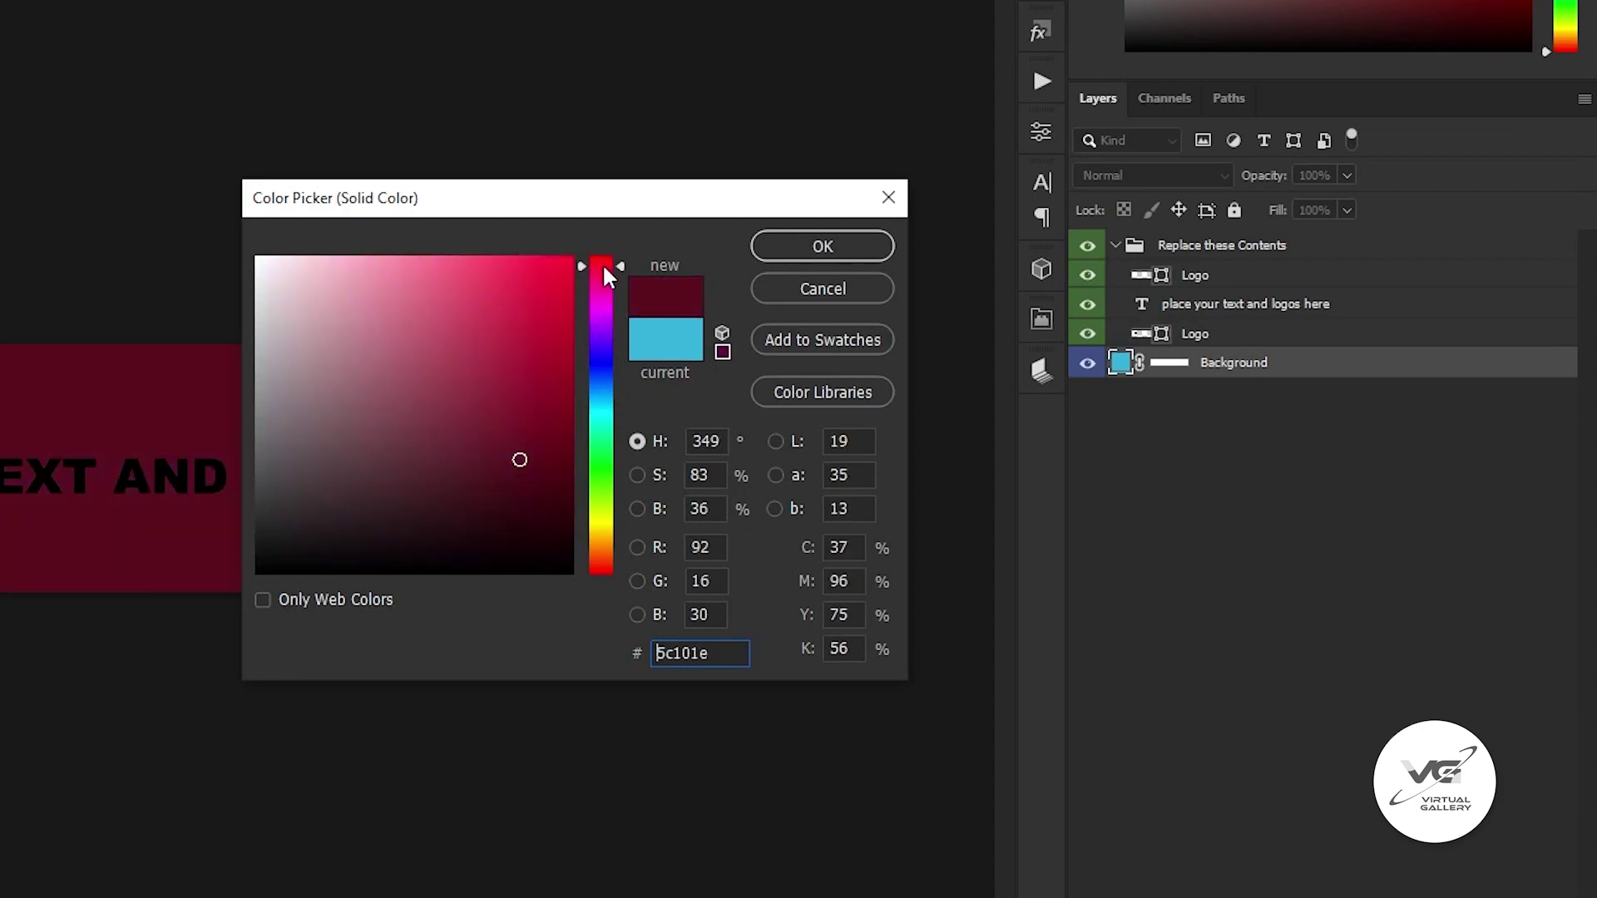
left_click(807, 247)
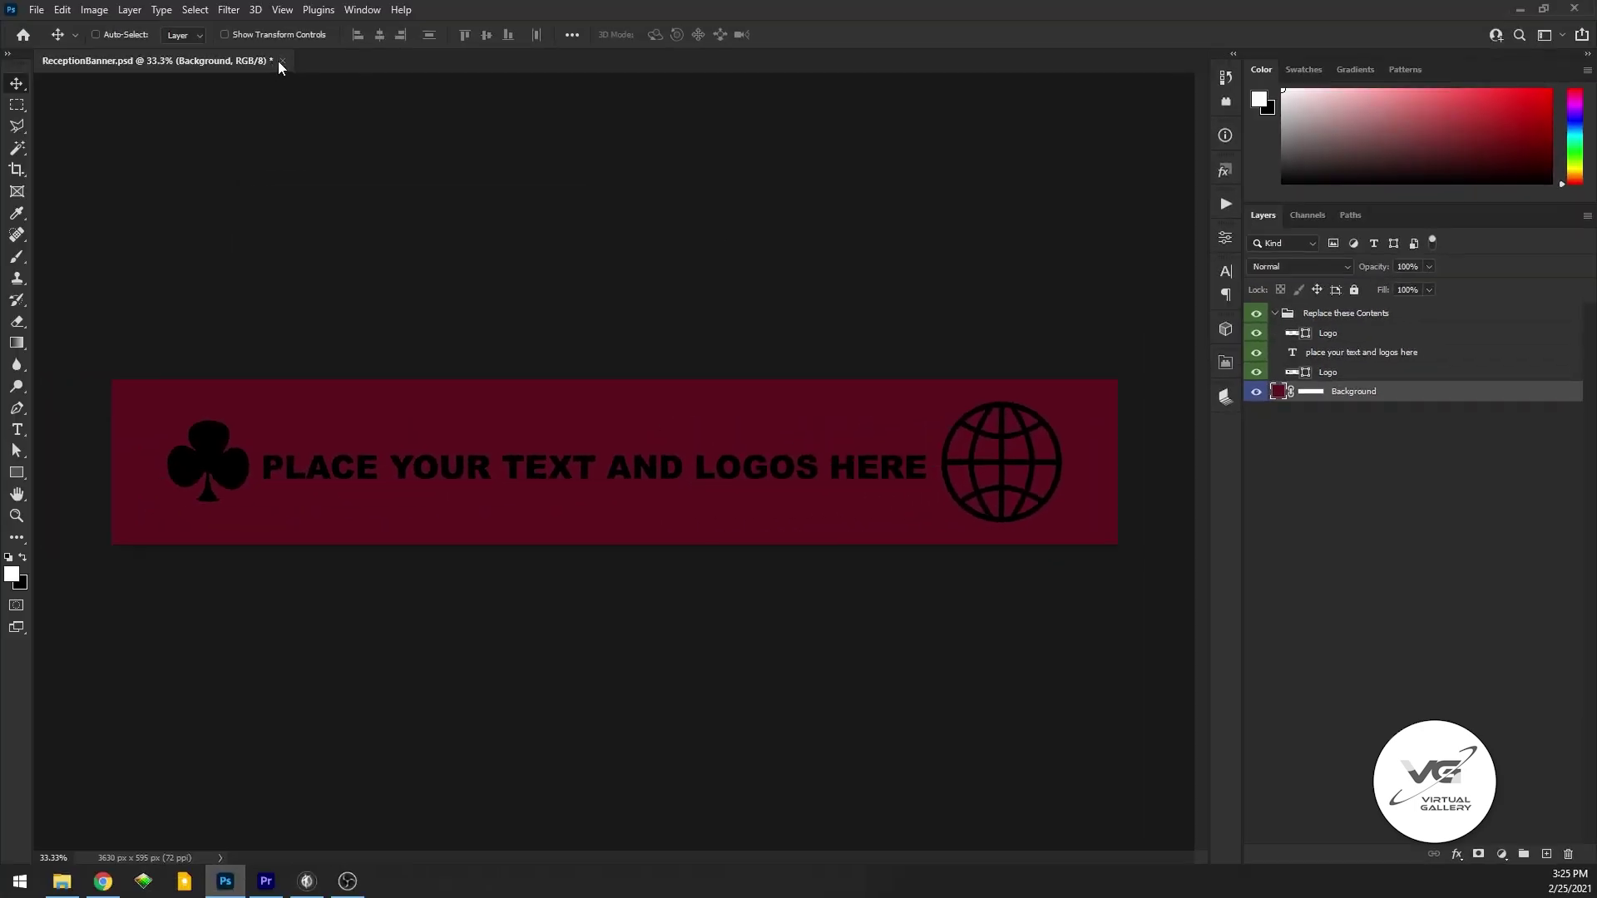
left_click(252, 52)
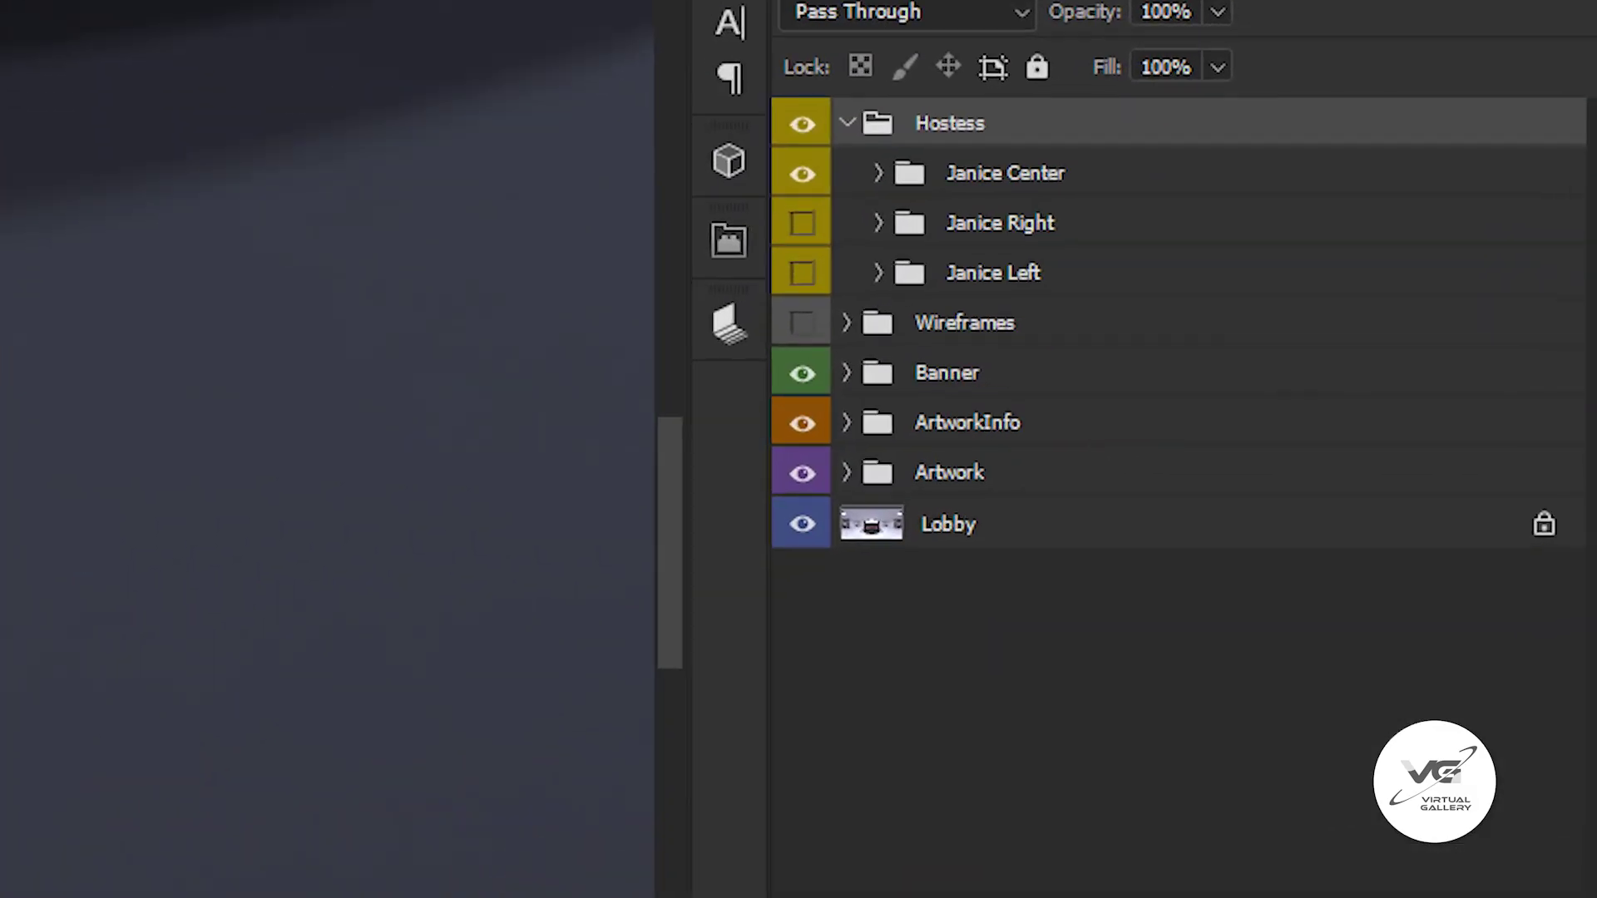
Swap the hostess from the Janice Center pose to Janice Left, then select the ArtworkInfo group.
left_click(1256, 333)
left_click(1255, 375)
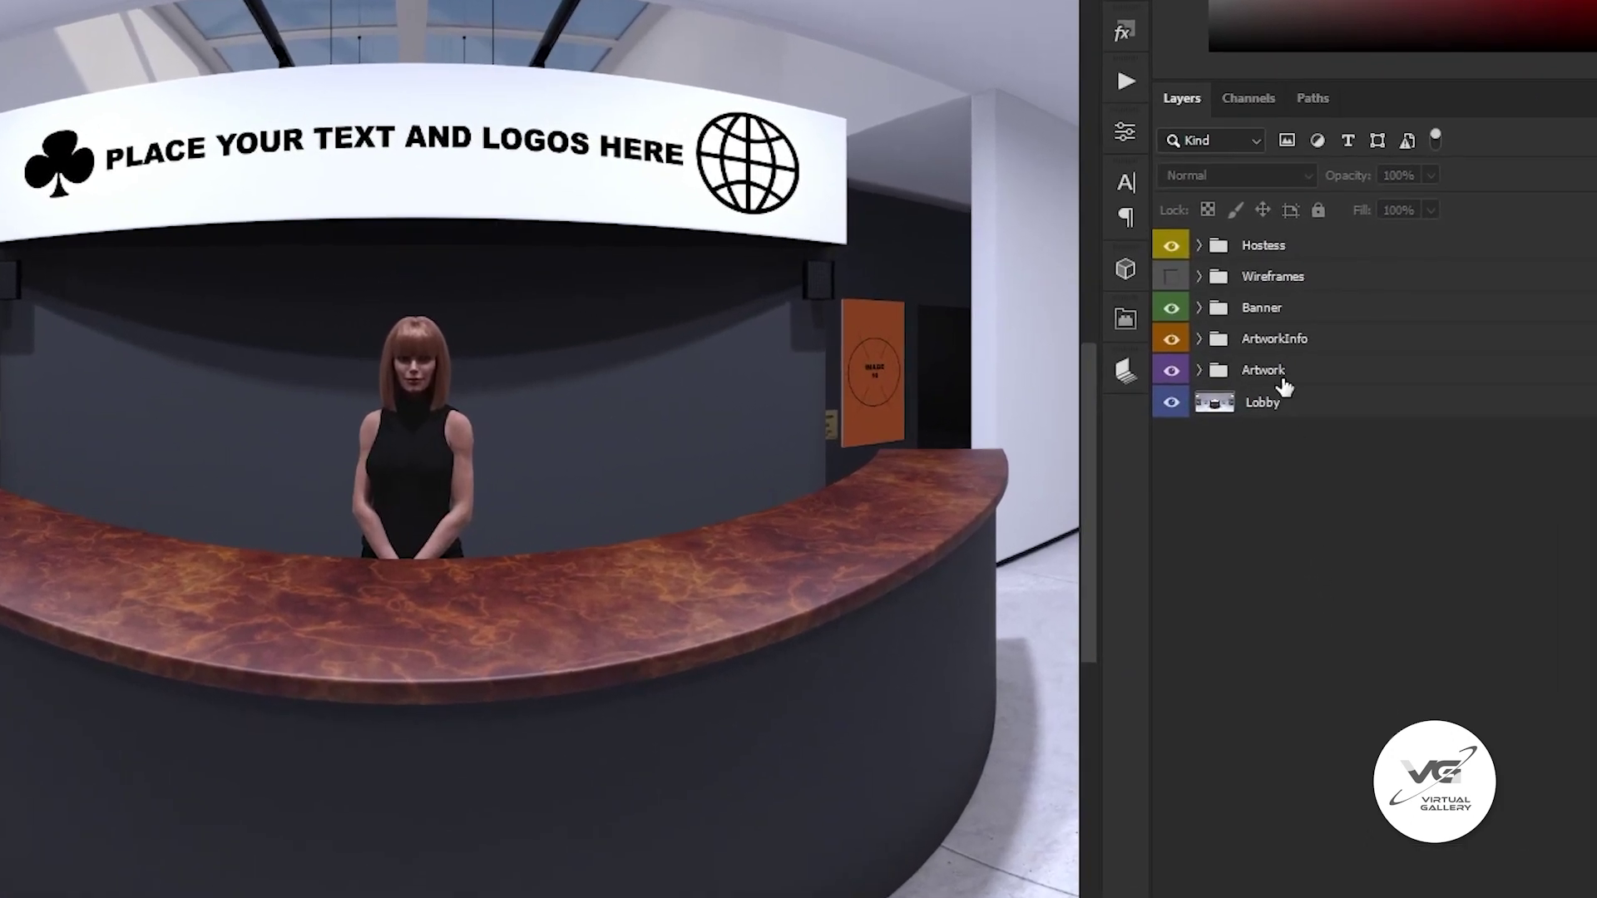
left_click(1343, 339)
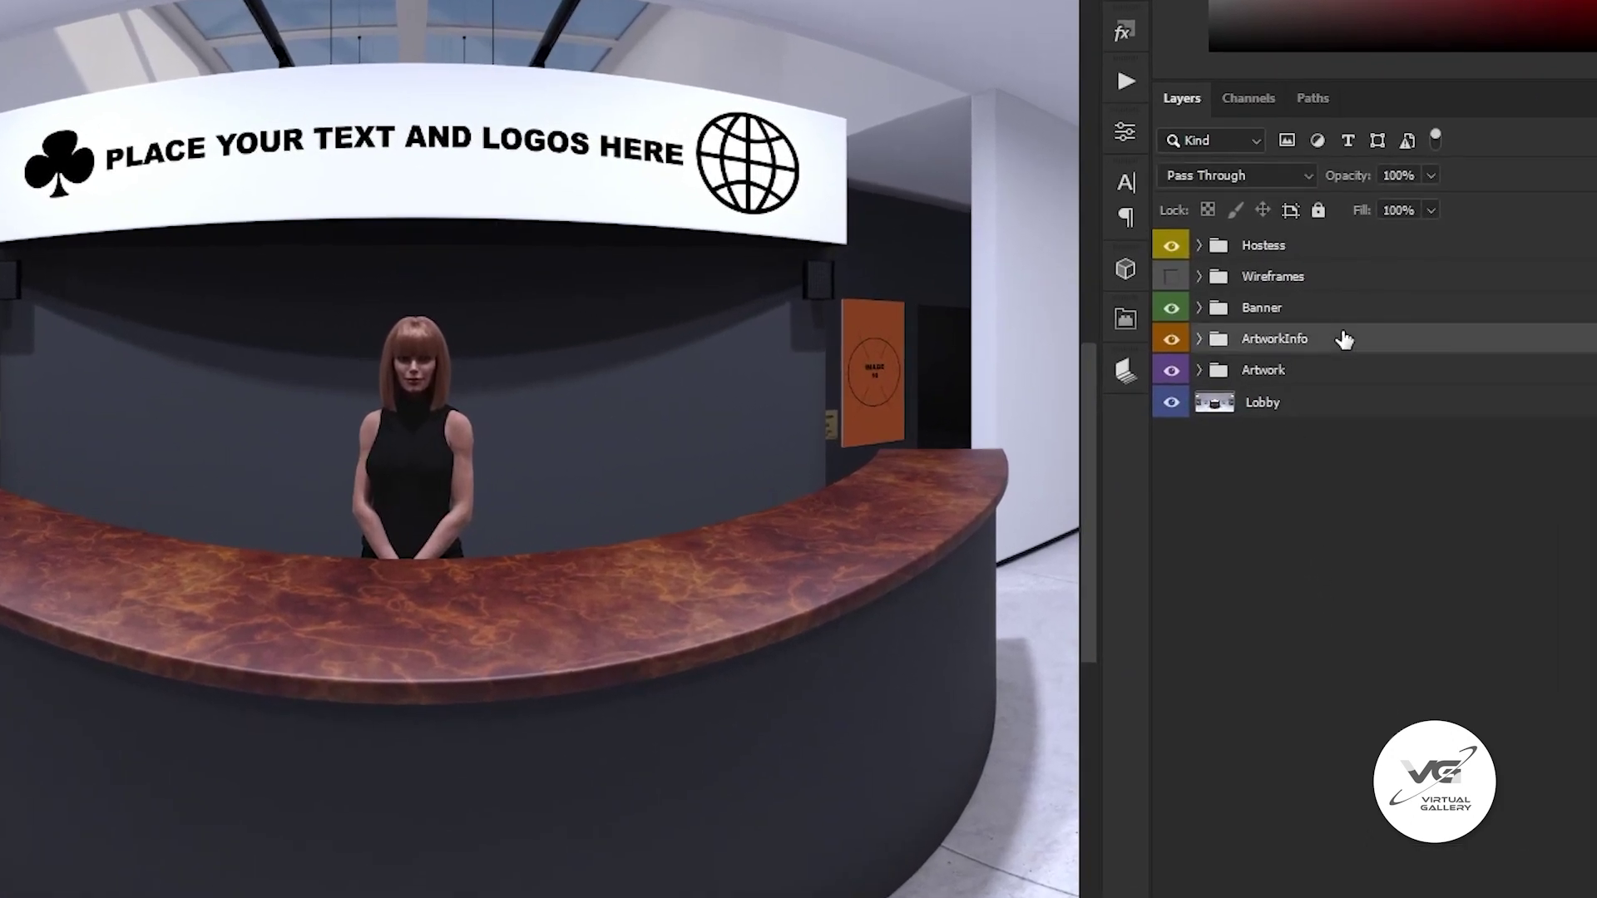
Run Update All Modified Content from the ArtworkInfo group's context menu.
right_click(1343, 339)
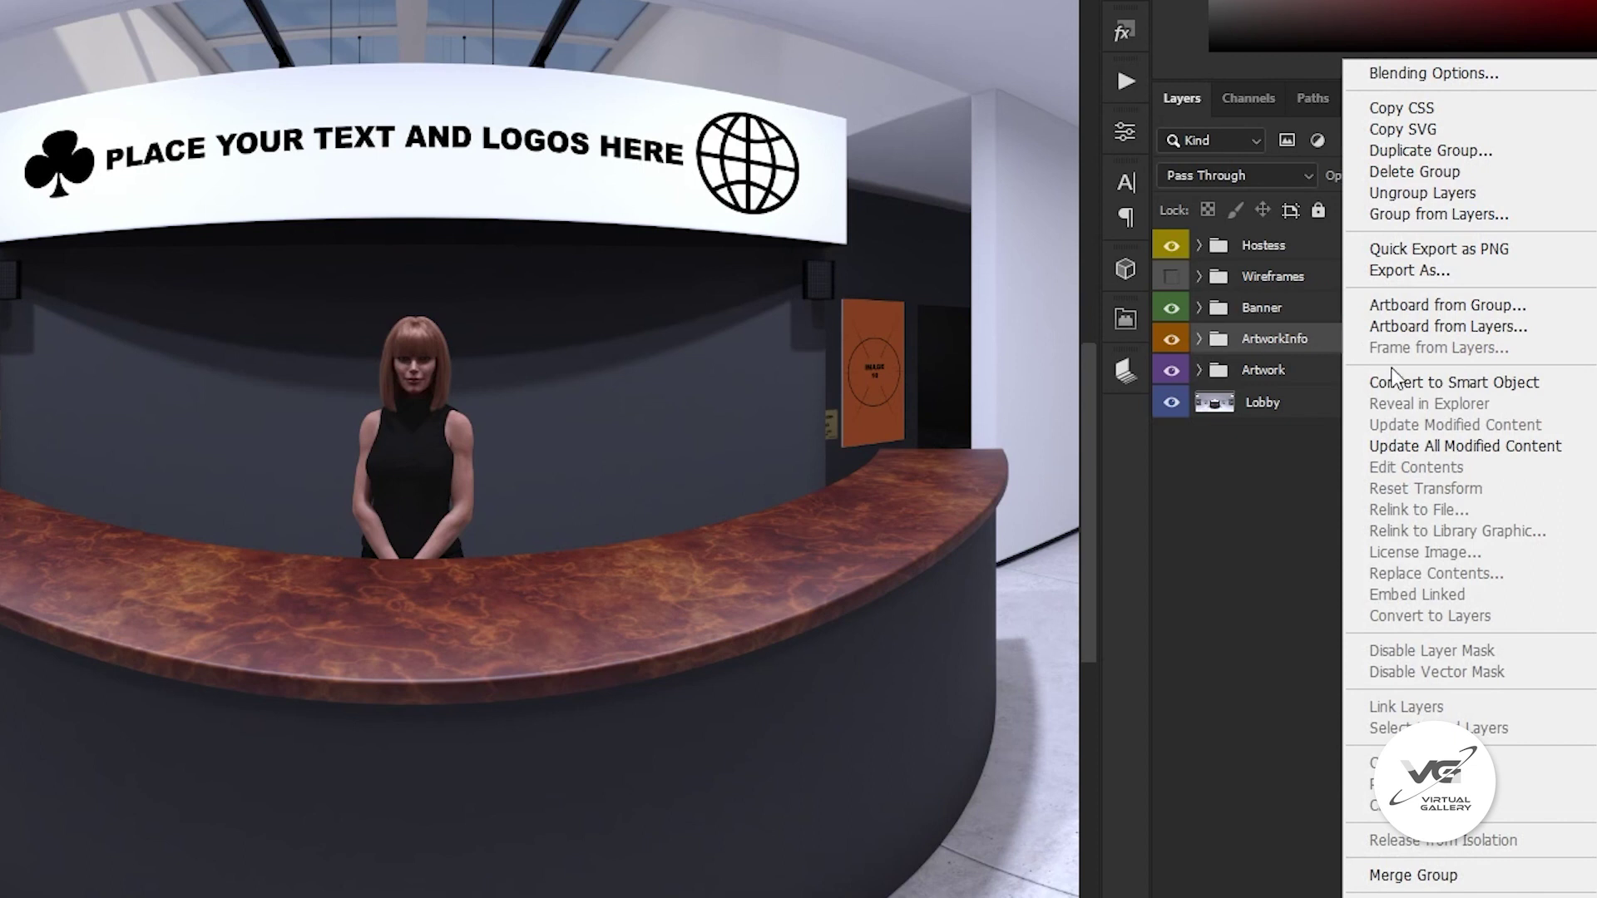
left_click(1422, 446)
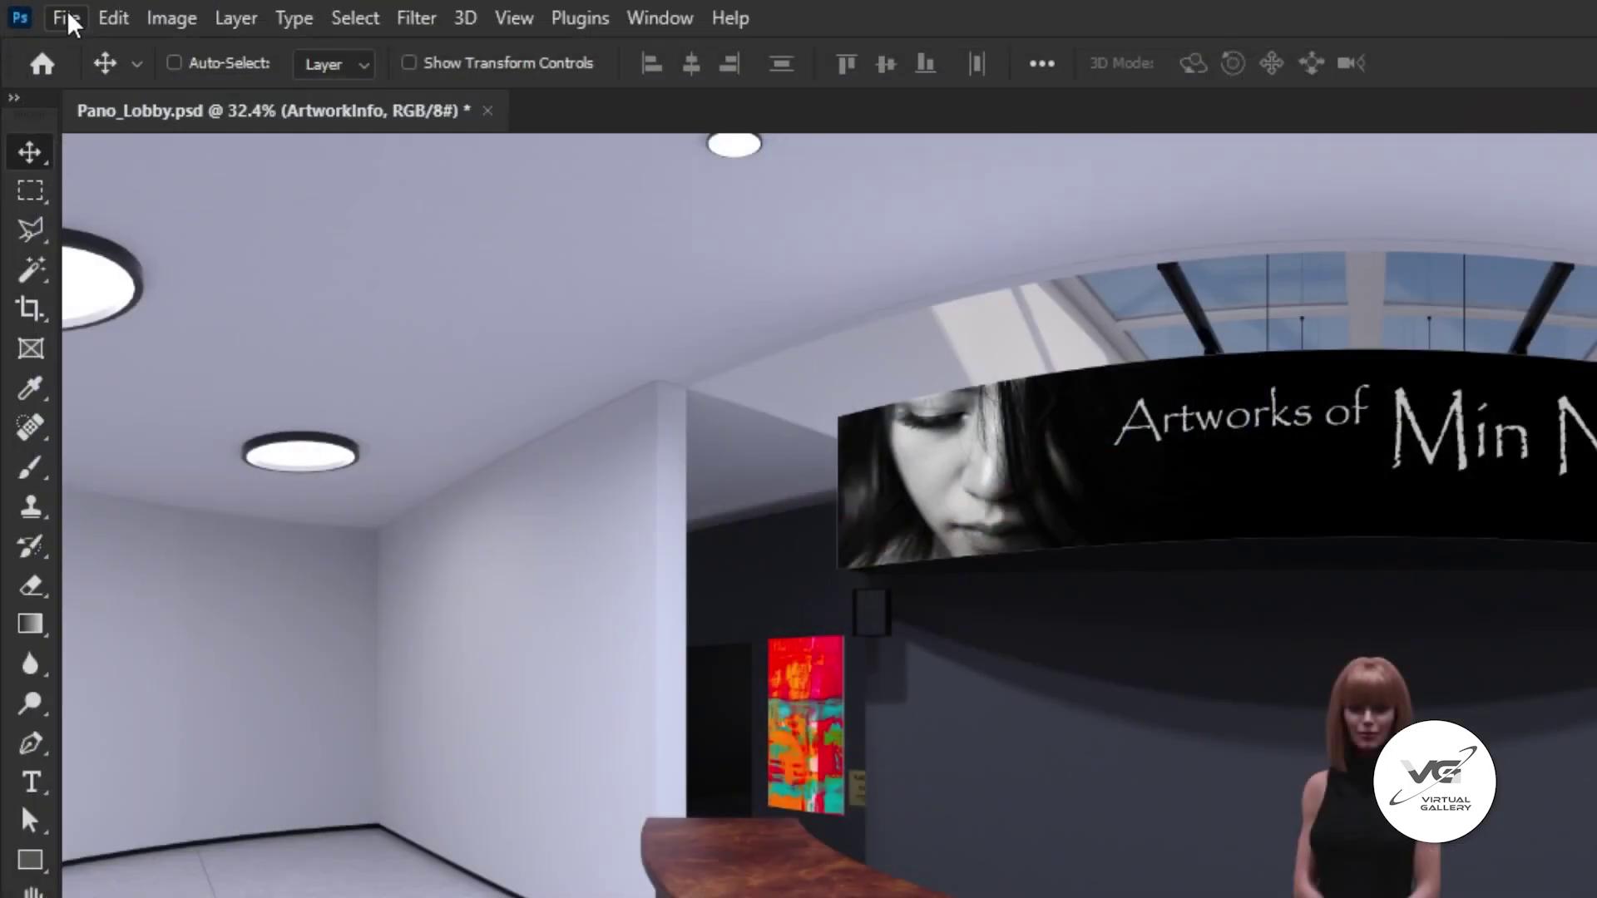
Set up Export As for the lobby panorama, keeping JPG as the export format.
left_click(69, 18)
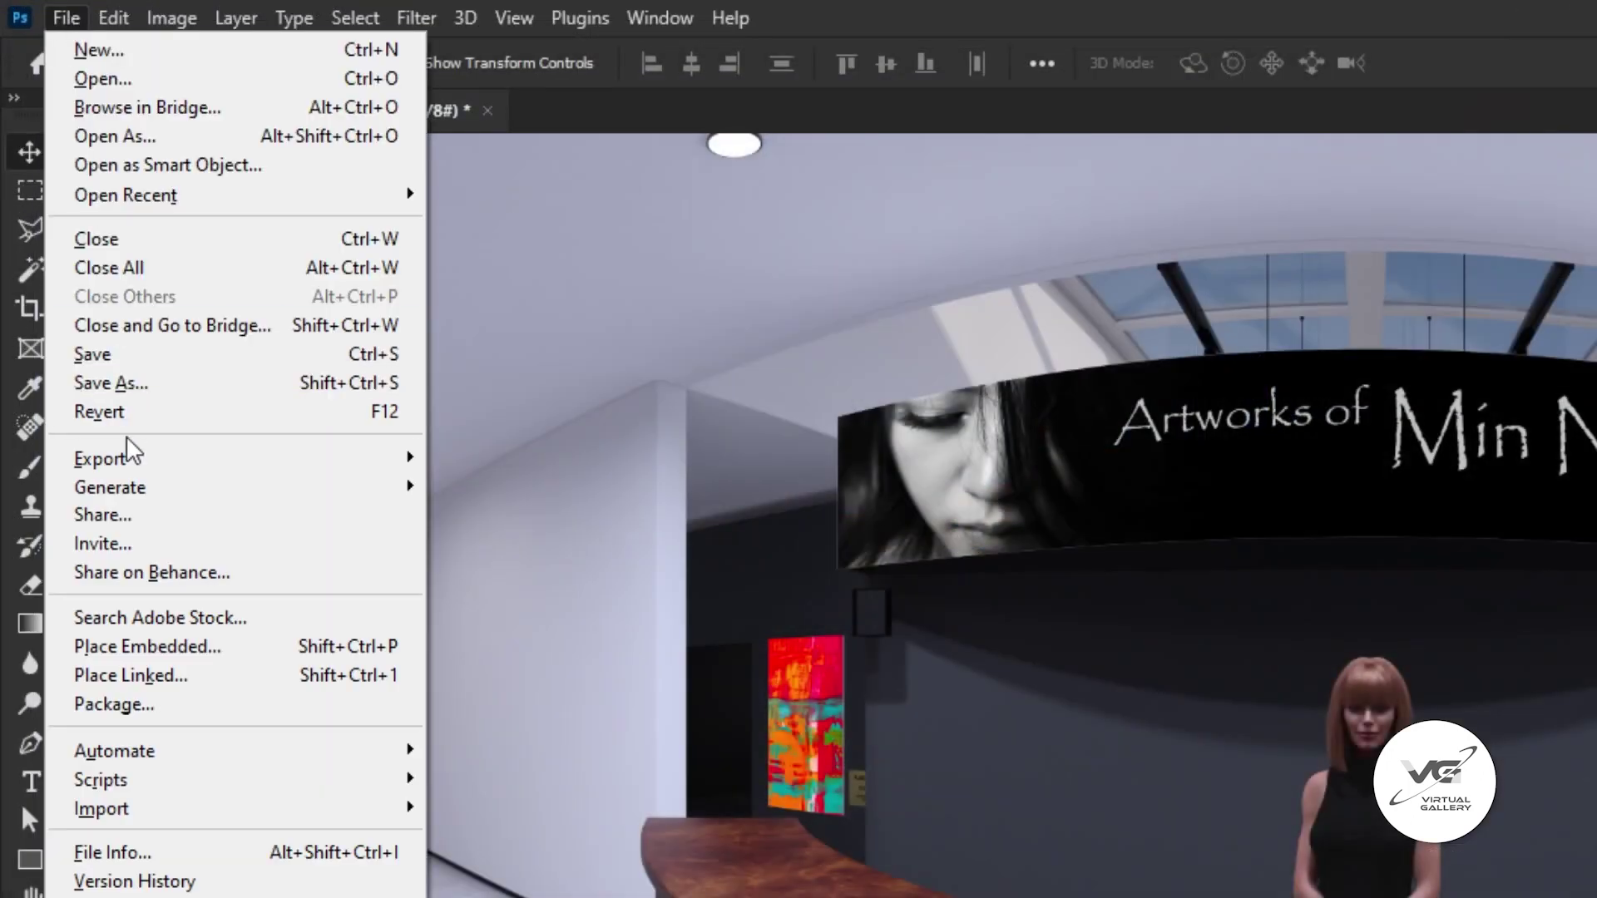
mouse_move(133, 462)
left_click(524, 487)
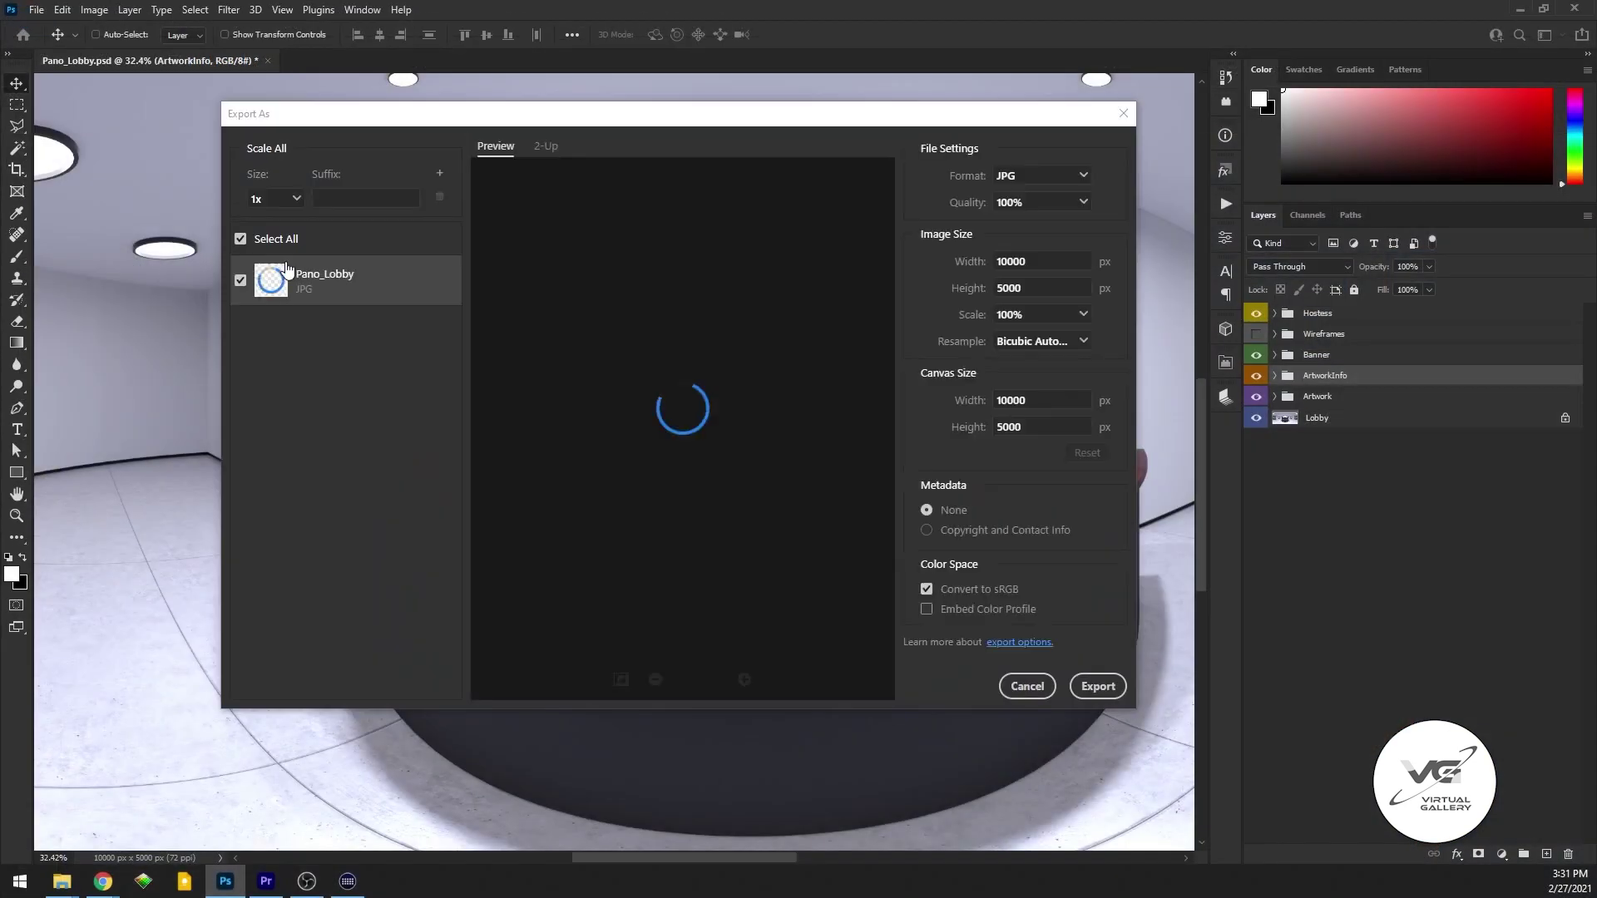
left_click(1023, 179)
left_click(1009, 217)
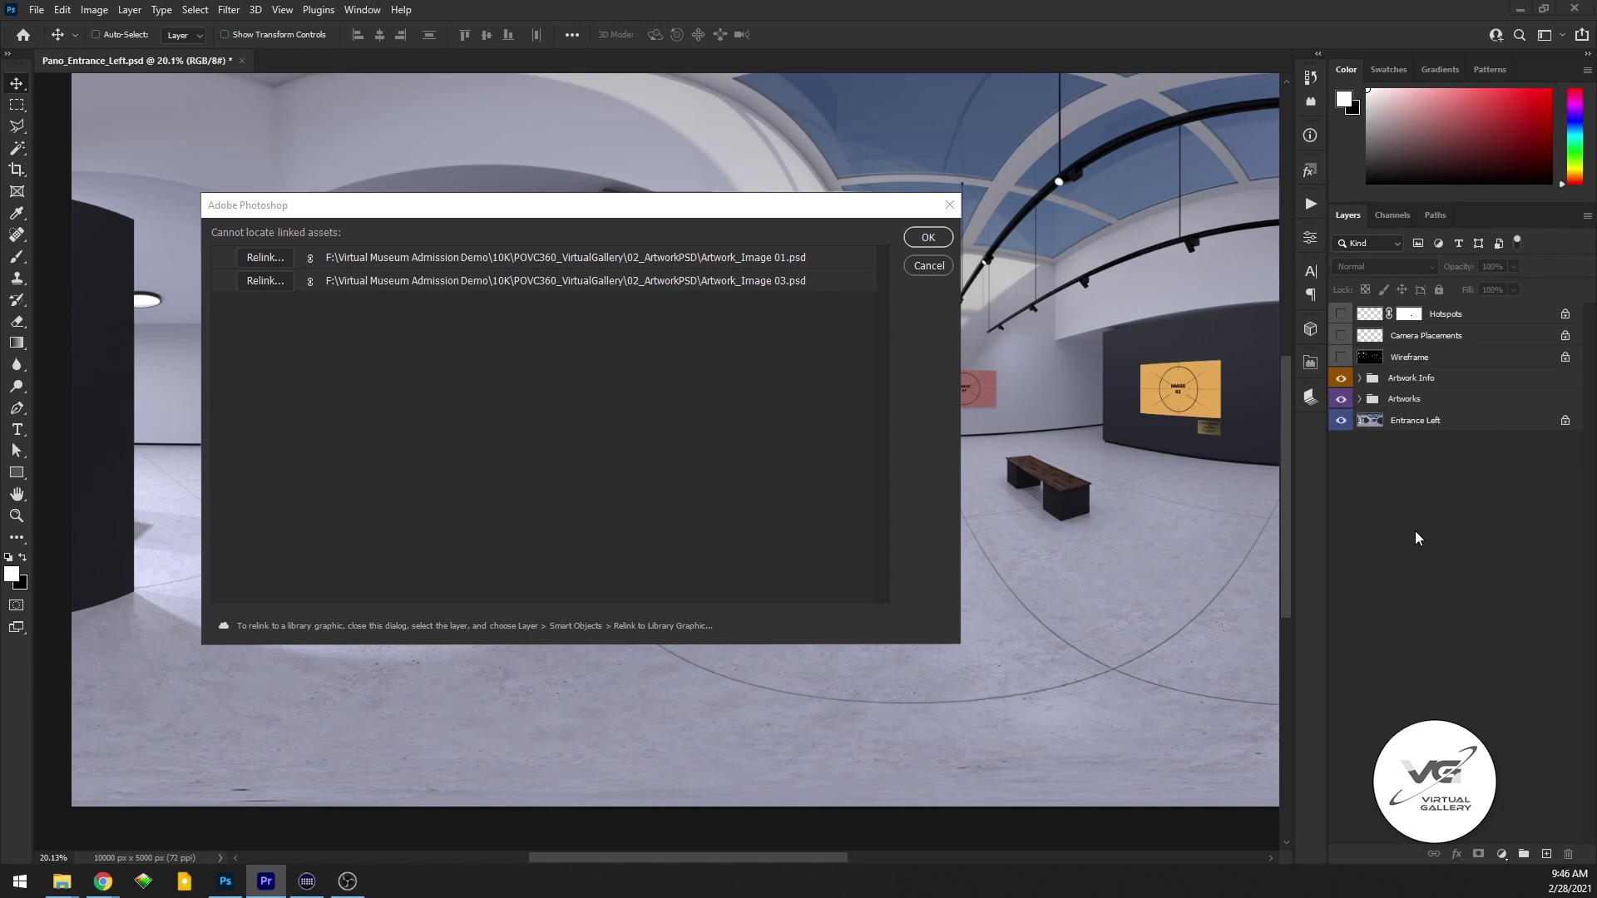
Dismiss the missing linked assets warning for Artwork_Image 01.psd and Artwork_Image 03.psd.
key("Return")
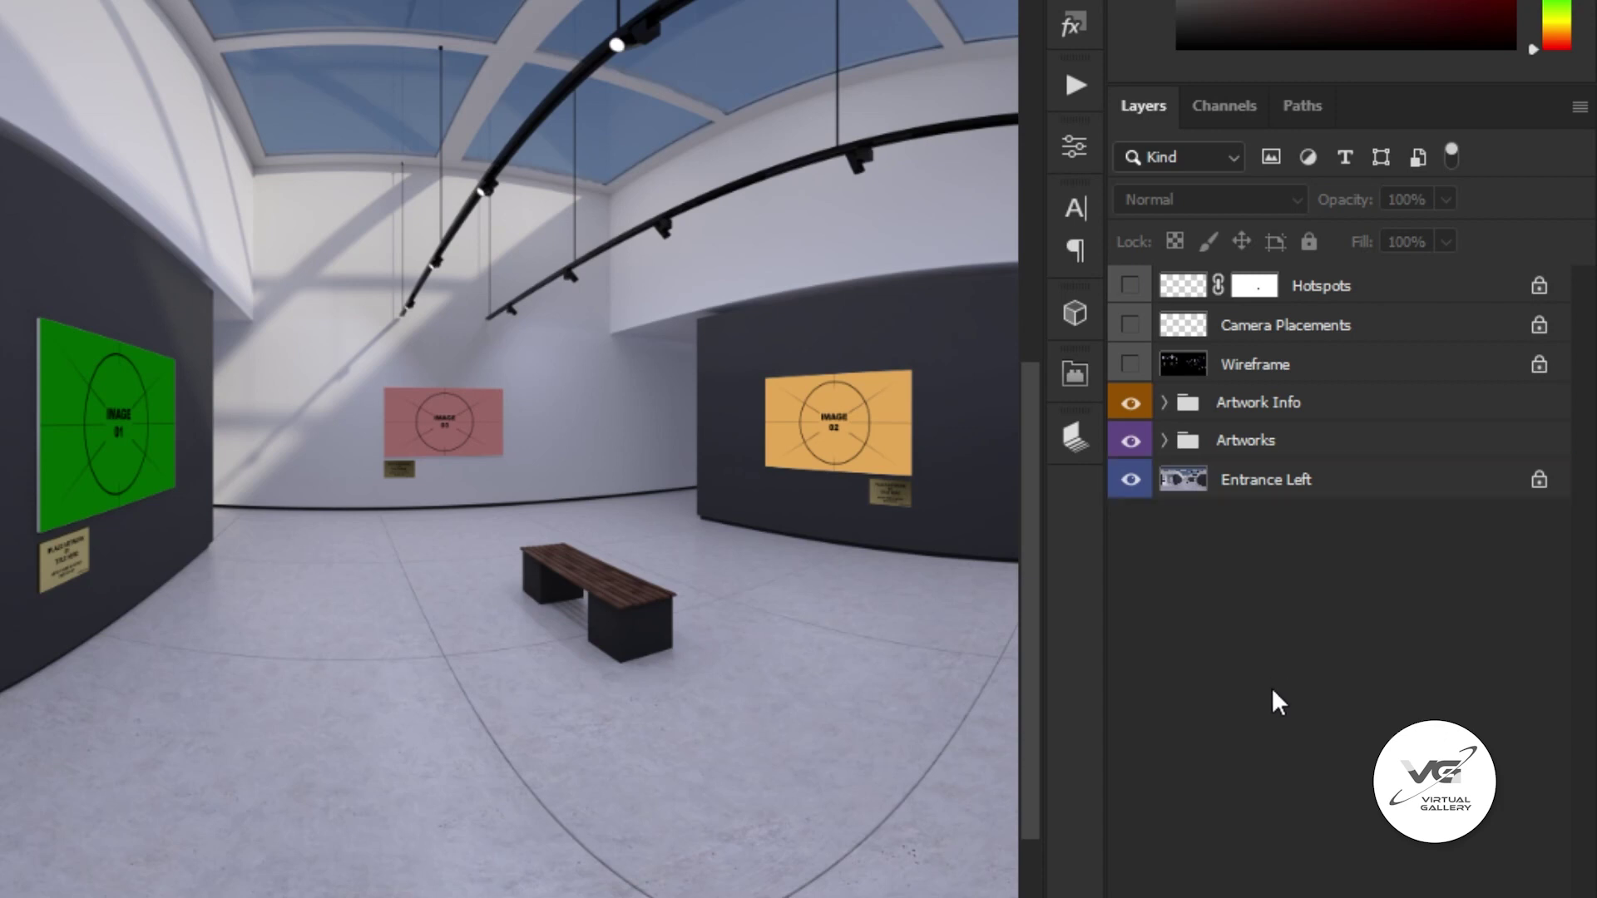
Turn on the Hotspots layer and set its opacity to 34%.
left_click(1321, 288)
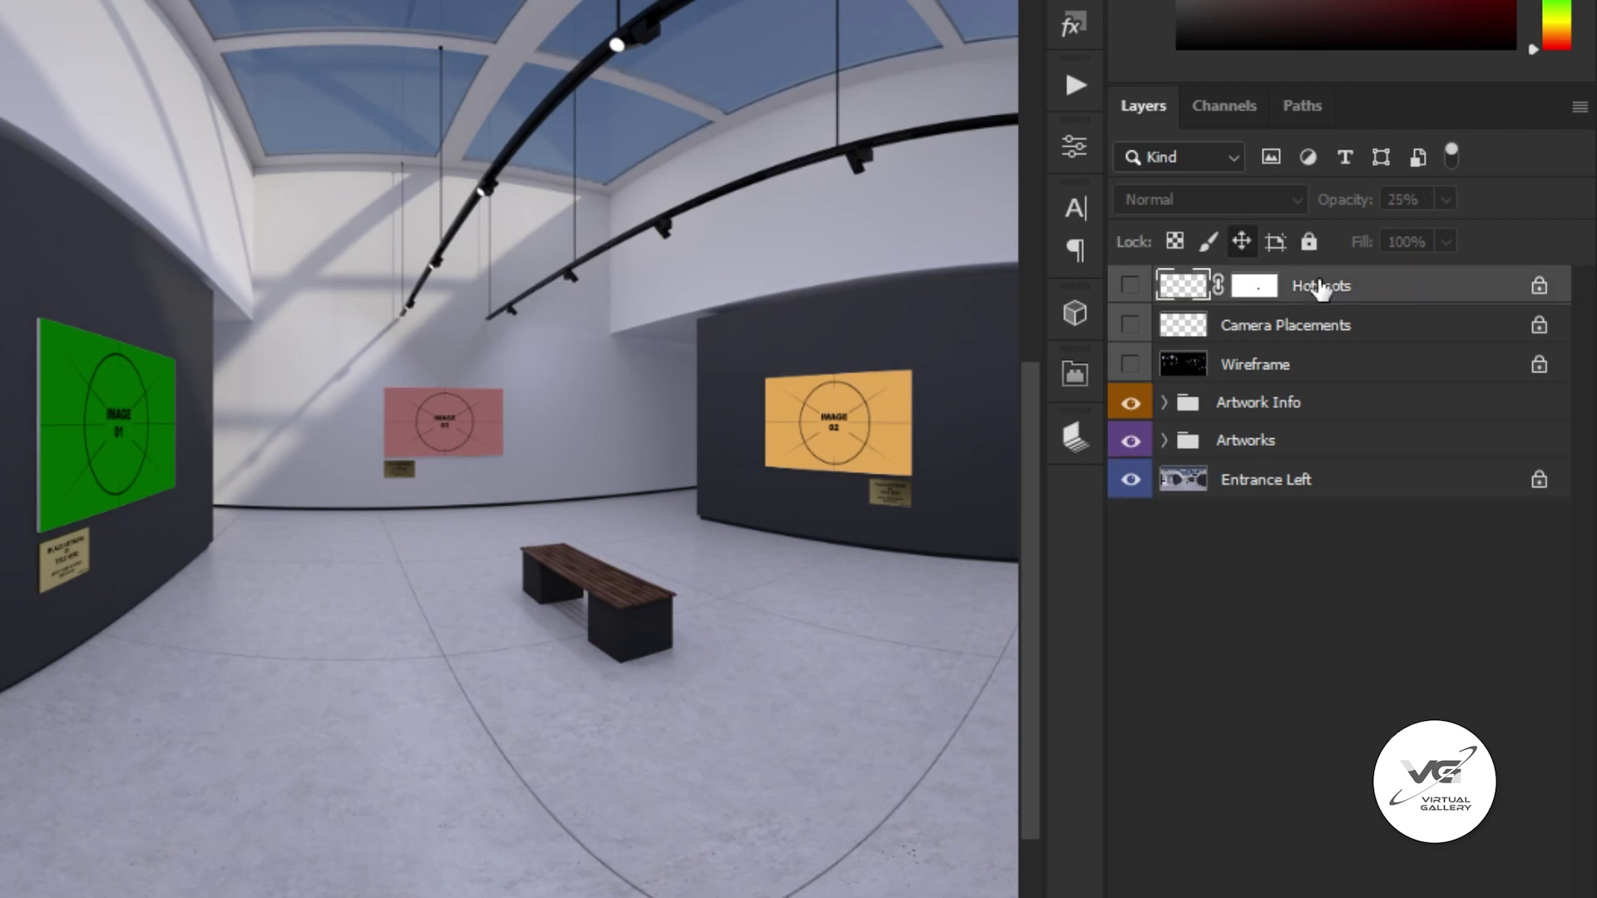
left_click(1130, 285)
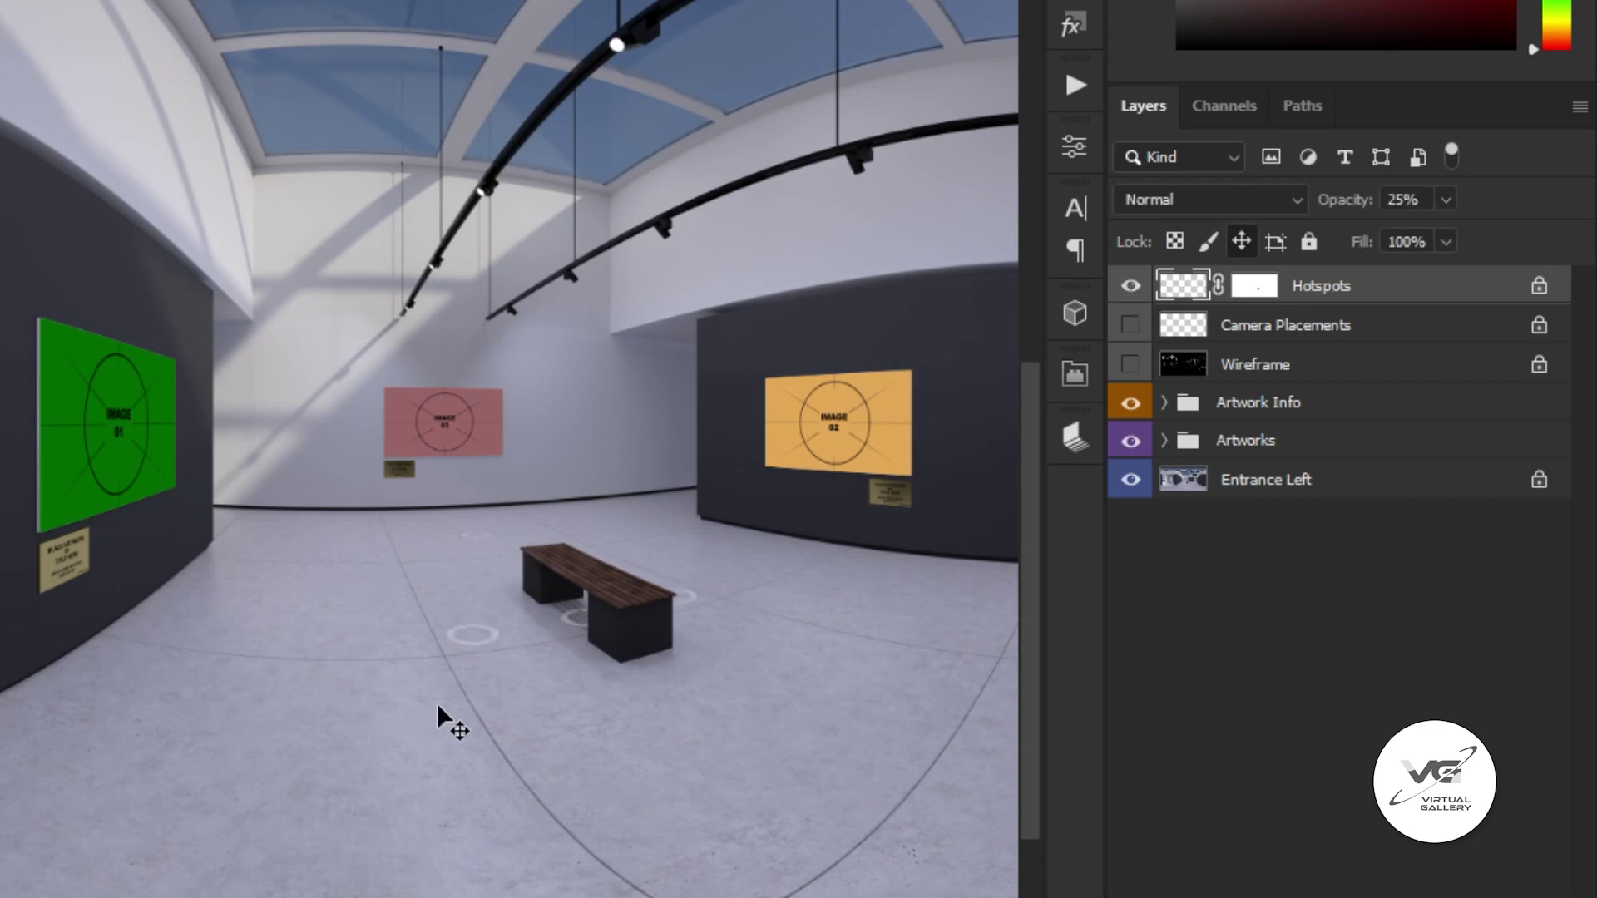
scroll(457, 622, "up", 2)
scroll(457, 637, "up", 3)
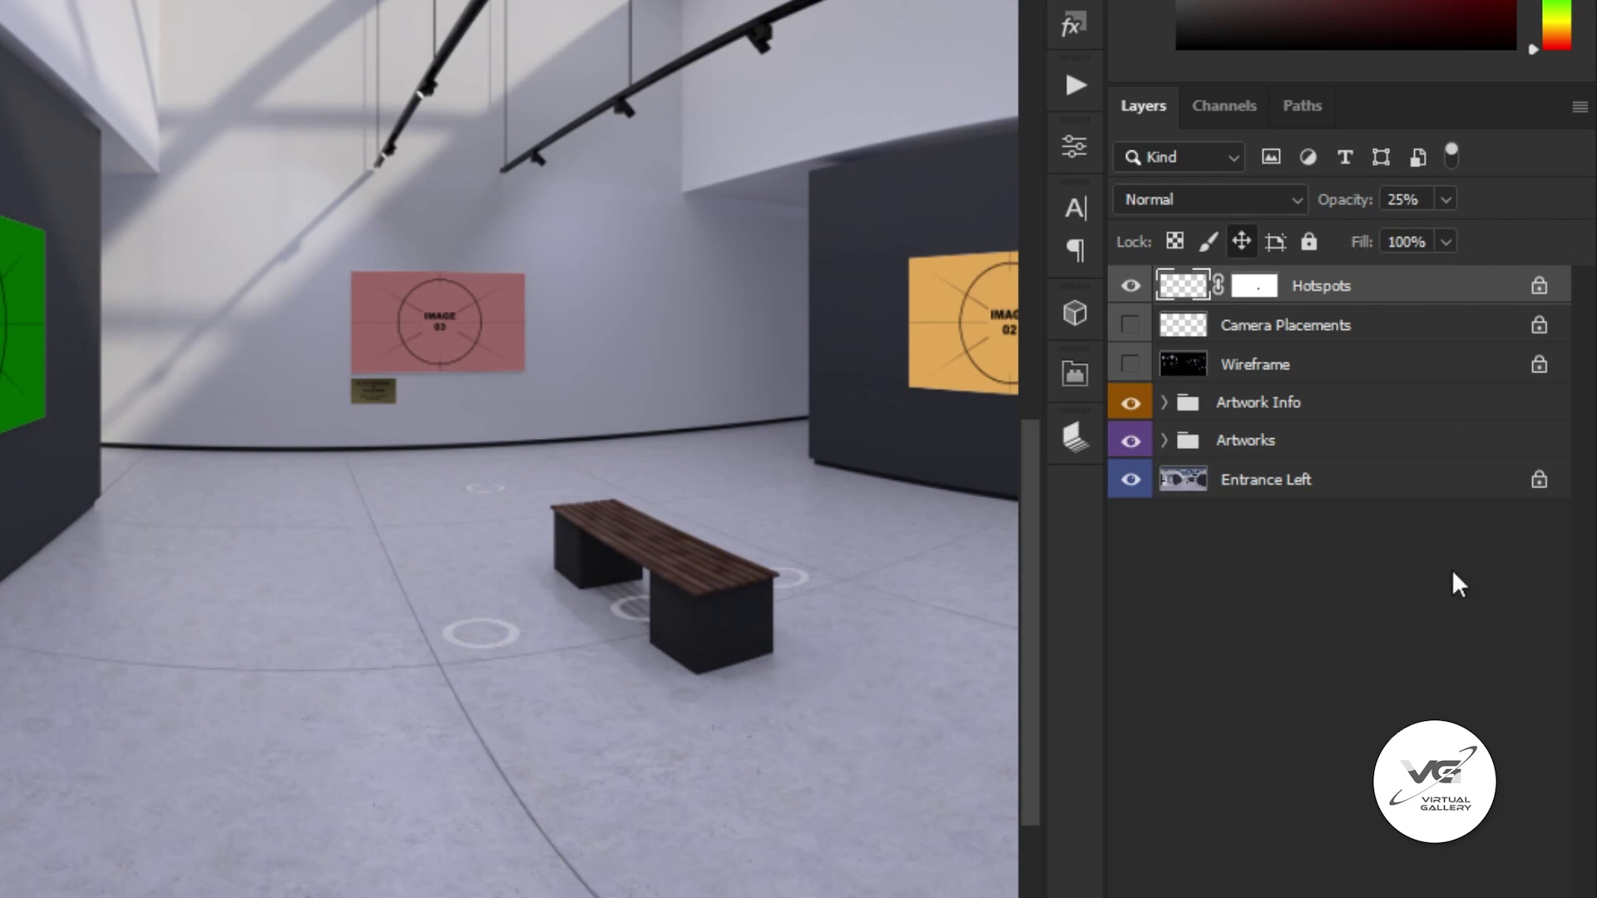
left_click(1447, 199)
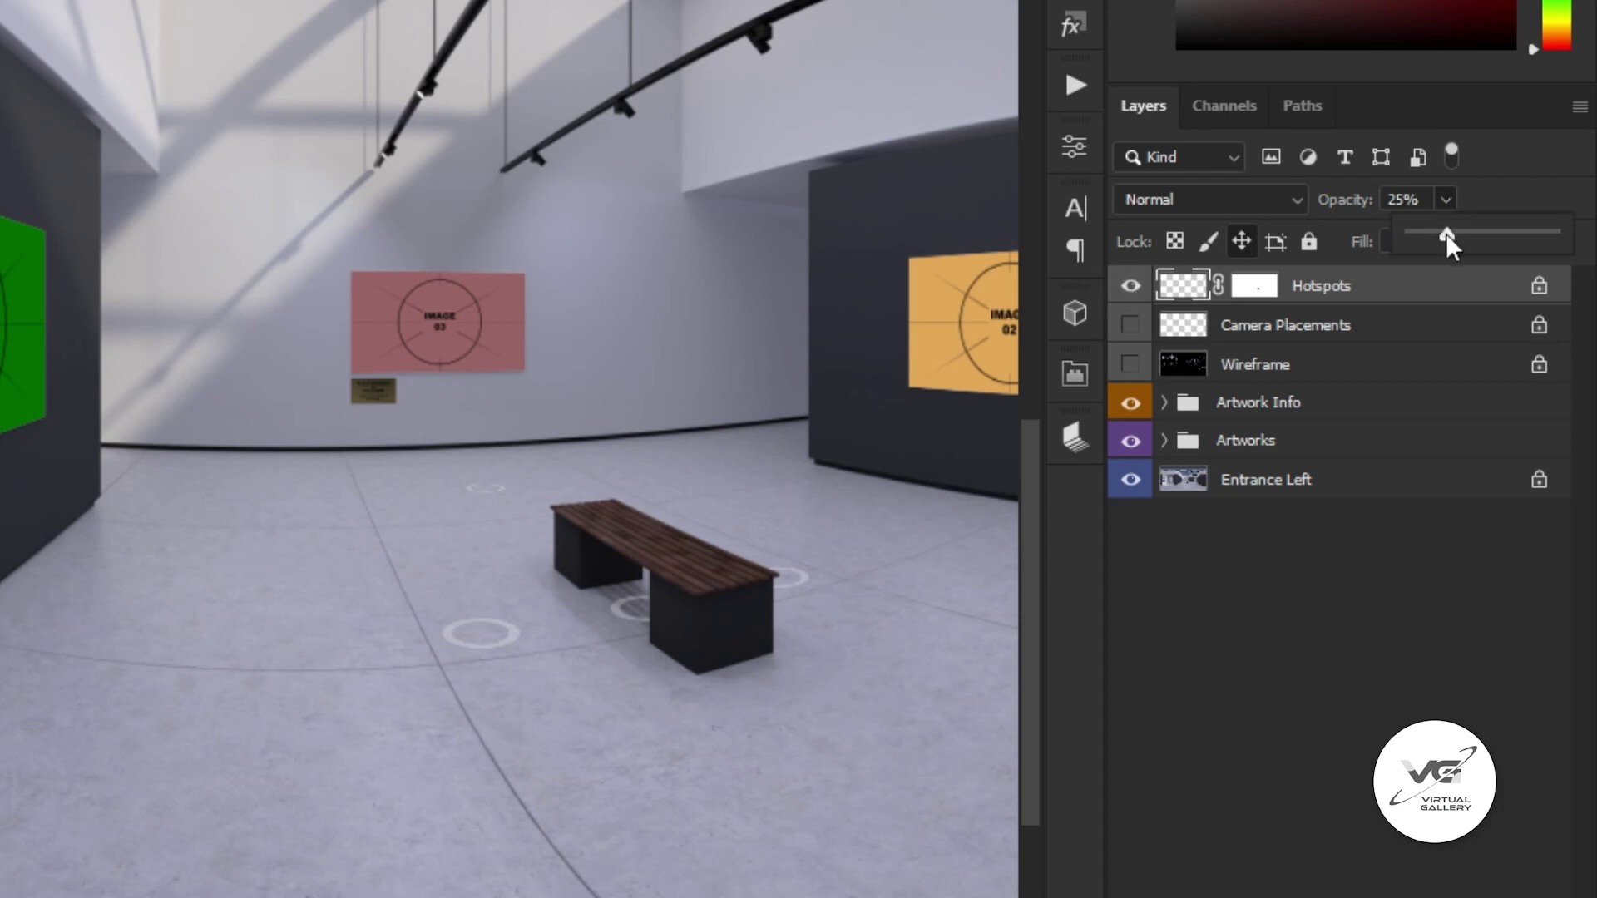
left_click_drag(1412, 230, 1460, 235)
left_click(1332, 336)
Hide Hotspots, briefly show the Camera Placements floor dots, then hide them again.
left_click(1333, 337)
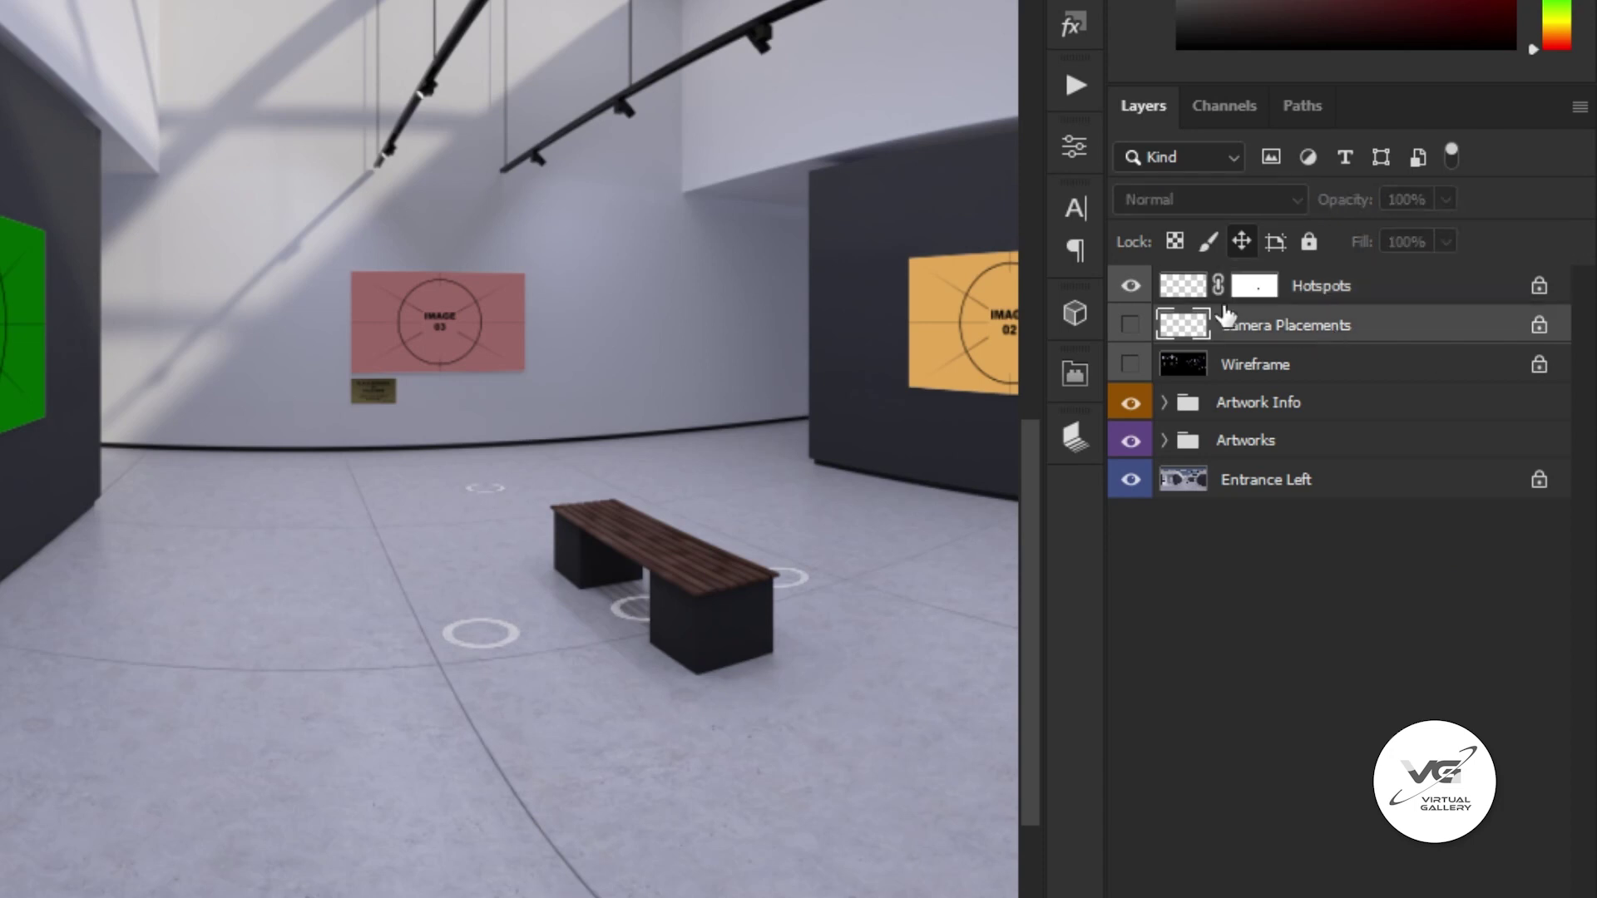
left_click(1129, 285)
left_click(1130, 325)
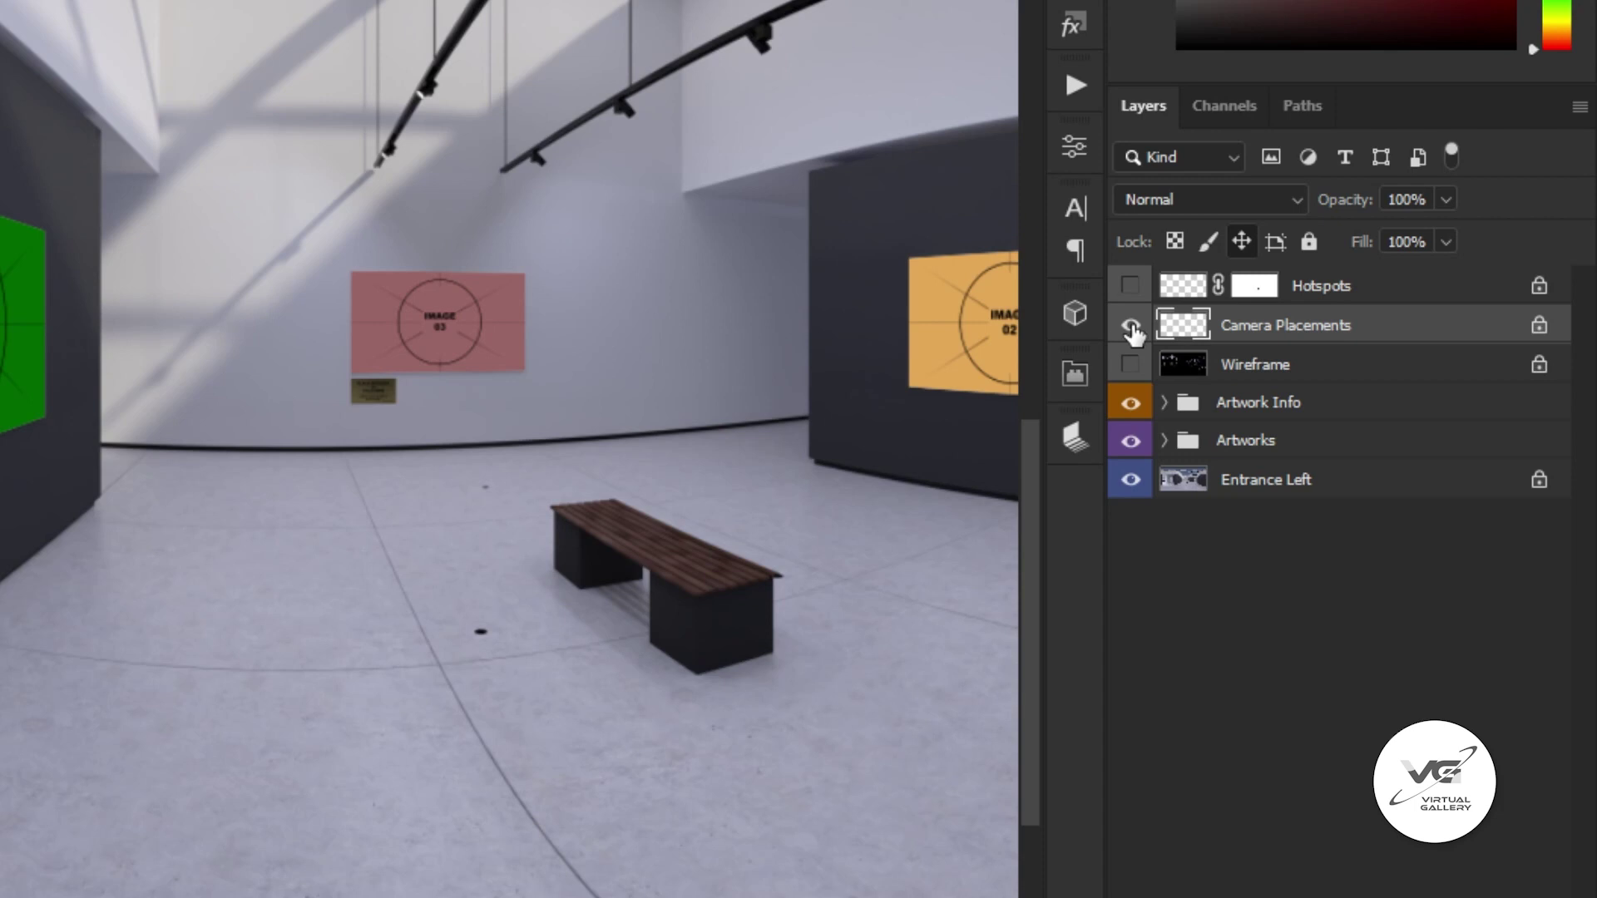
left_click(1131, 327)
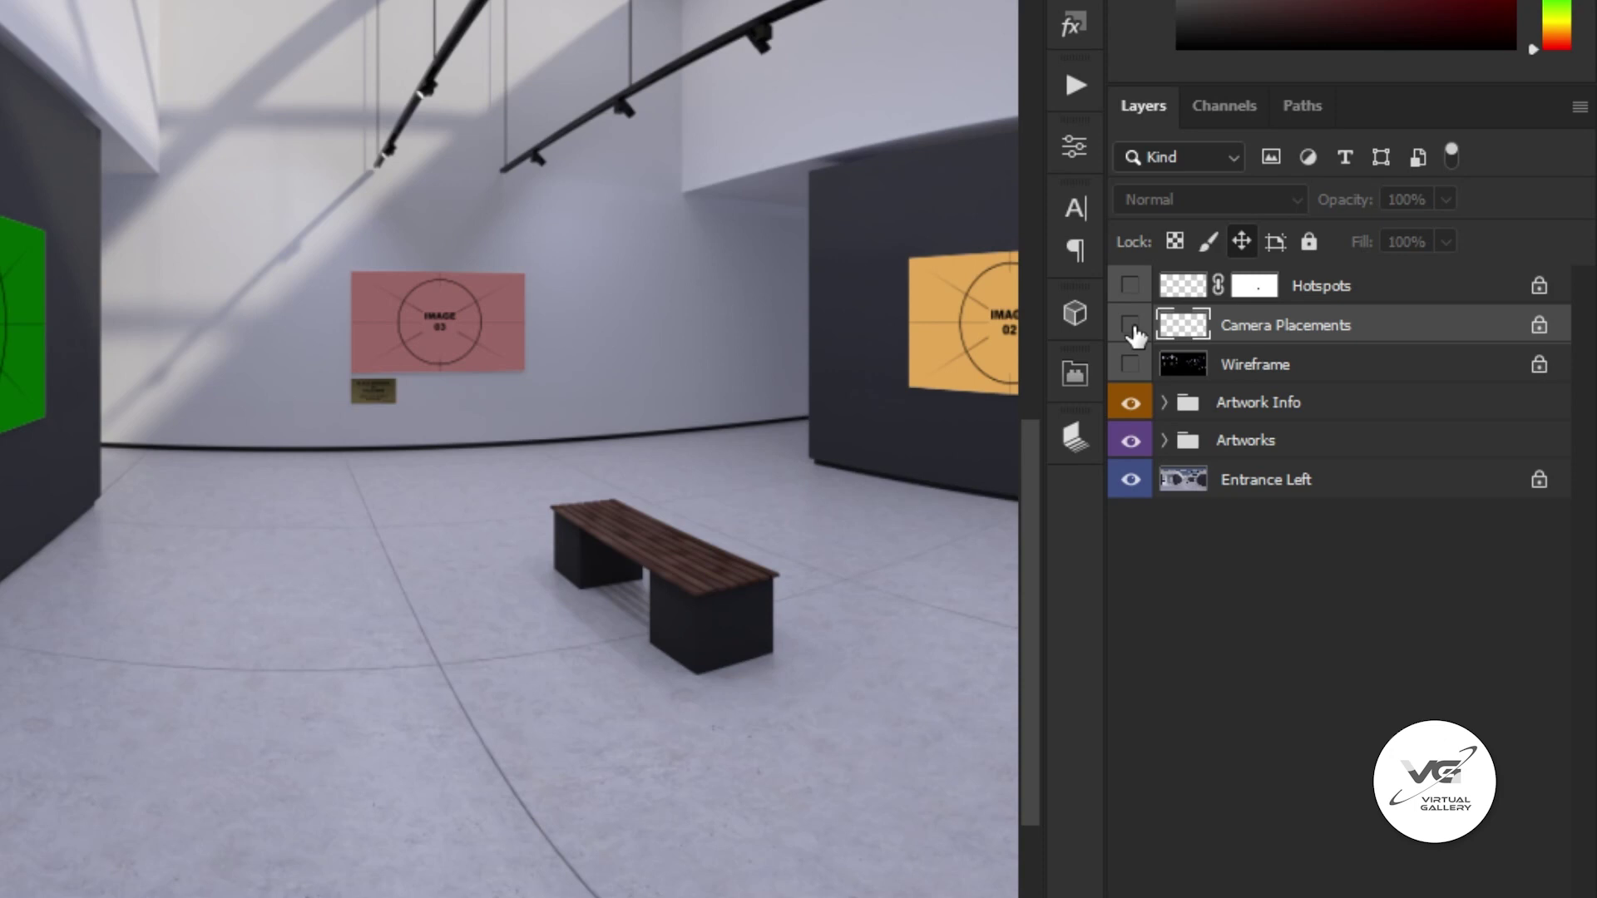
left_click(1295, 376)
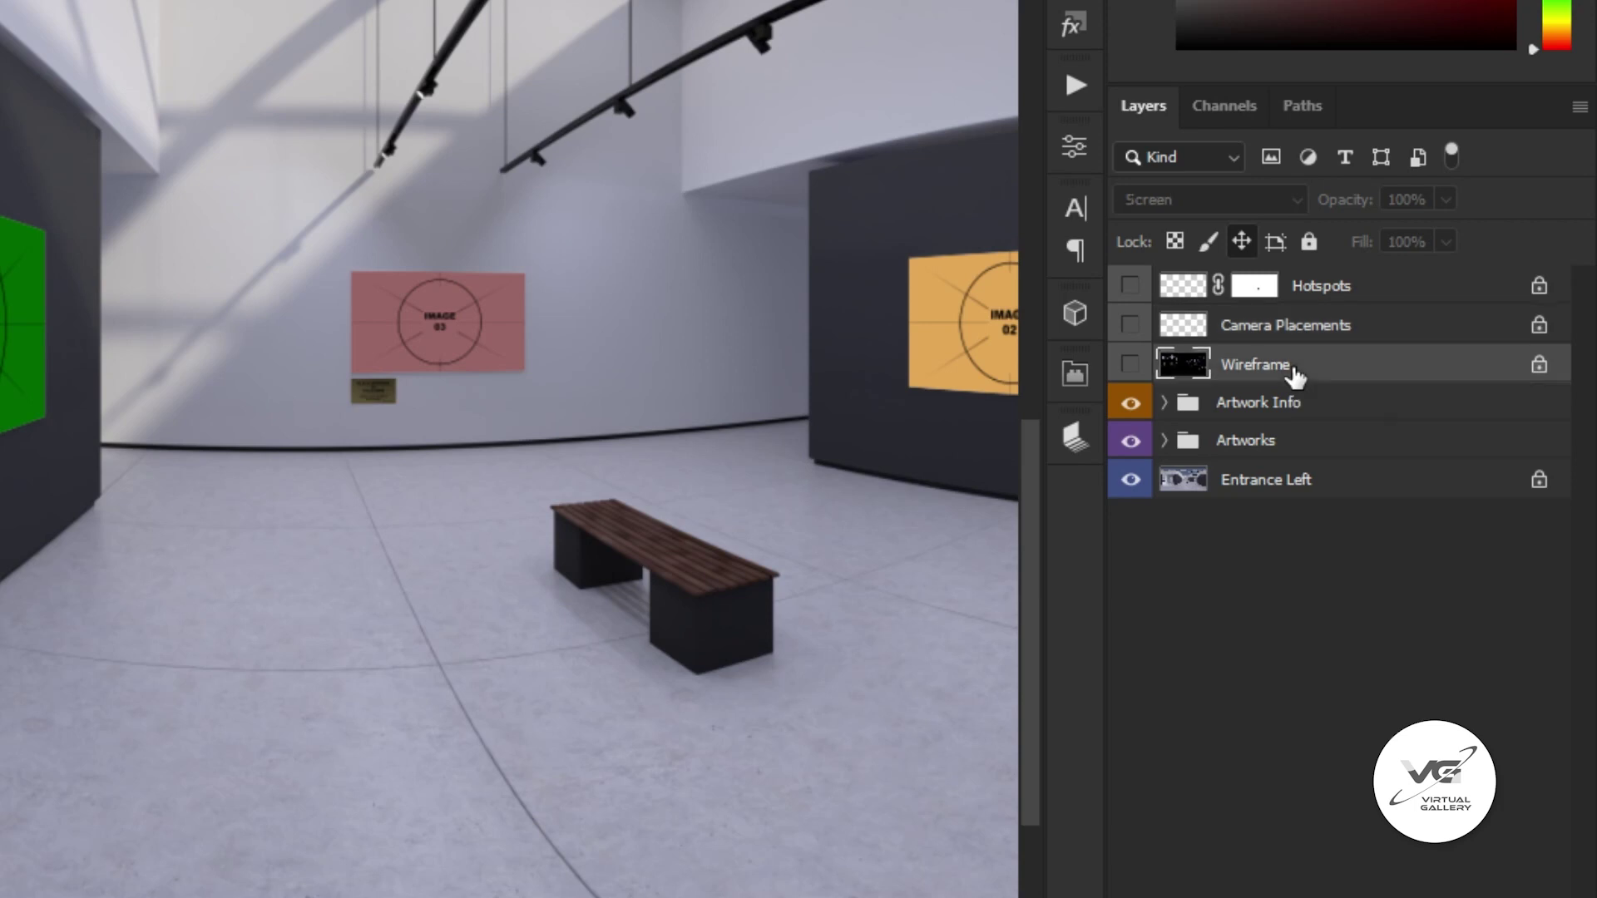
left_click(1129, 366)
scroll(452, 584, "down", 3)
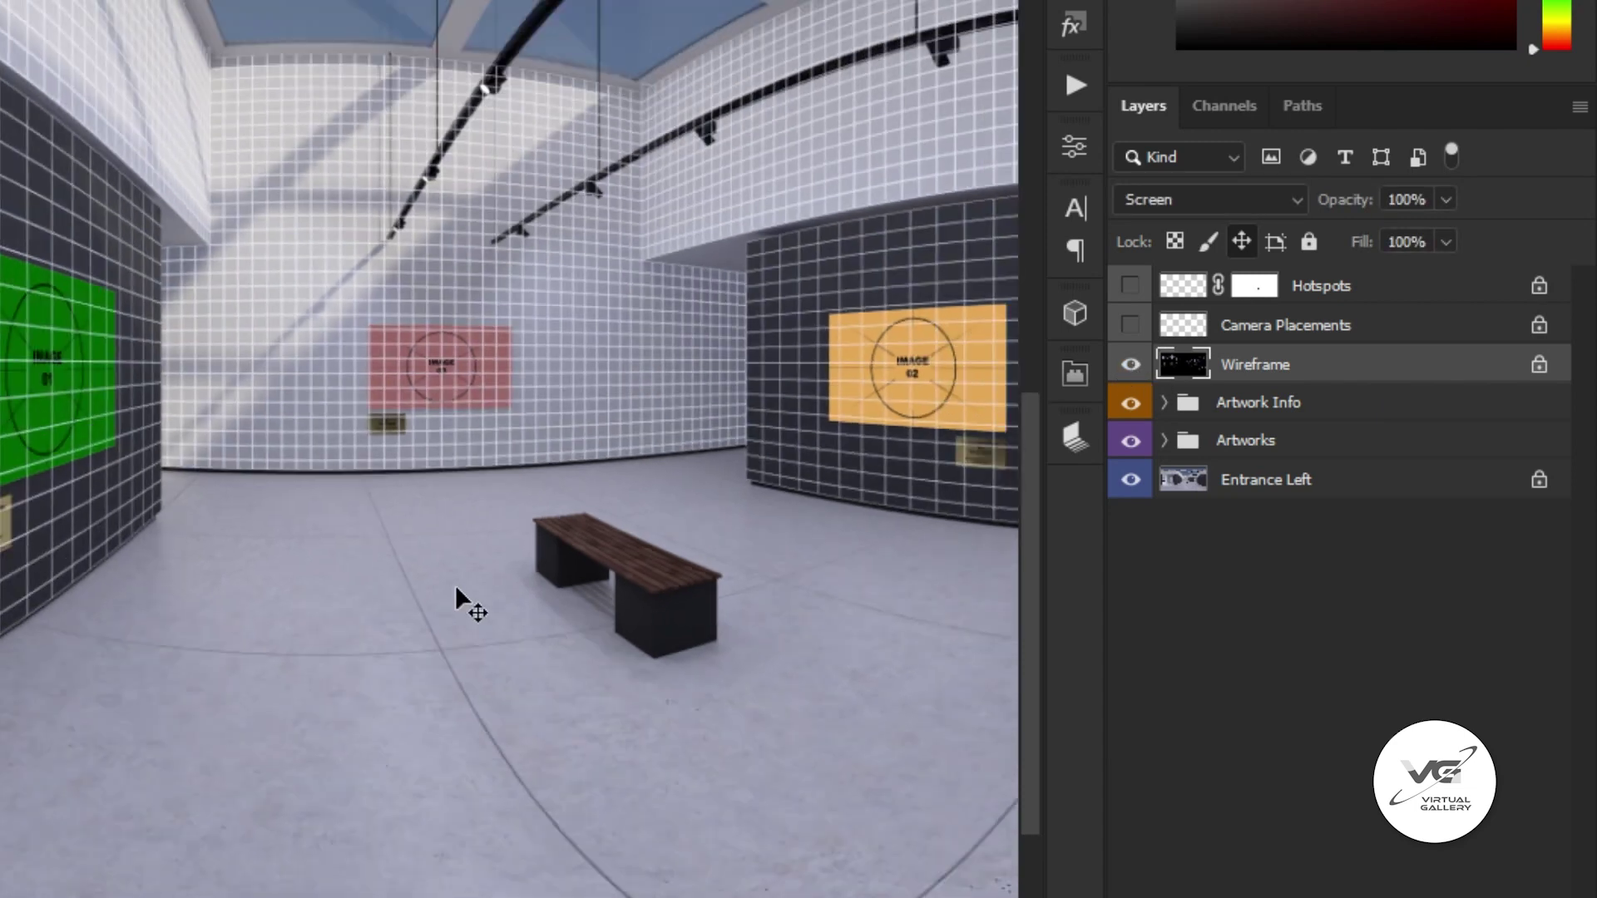
scroll(458, 587, "down", 3)
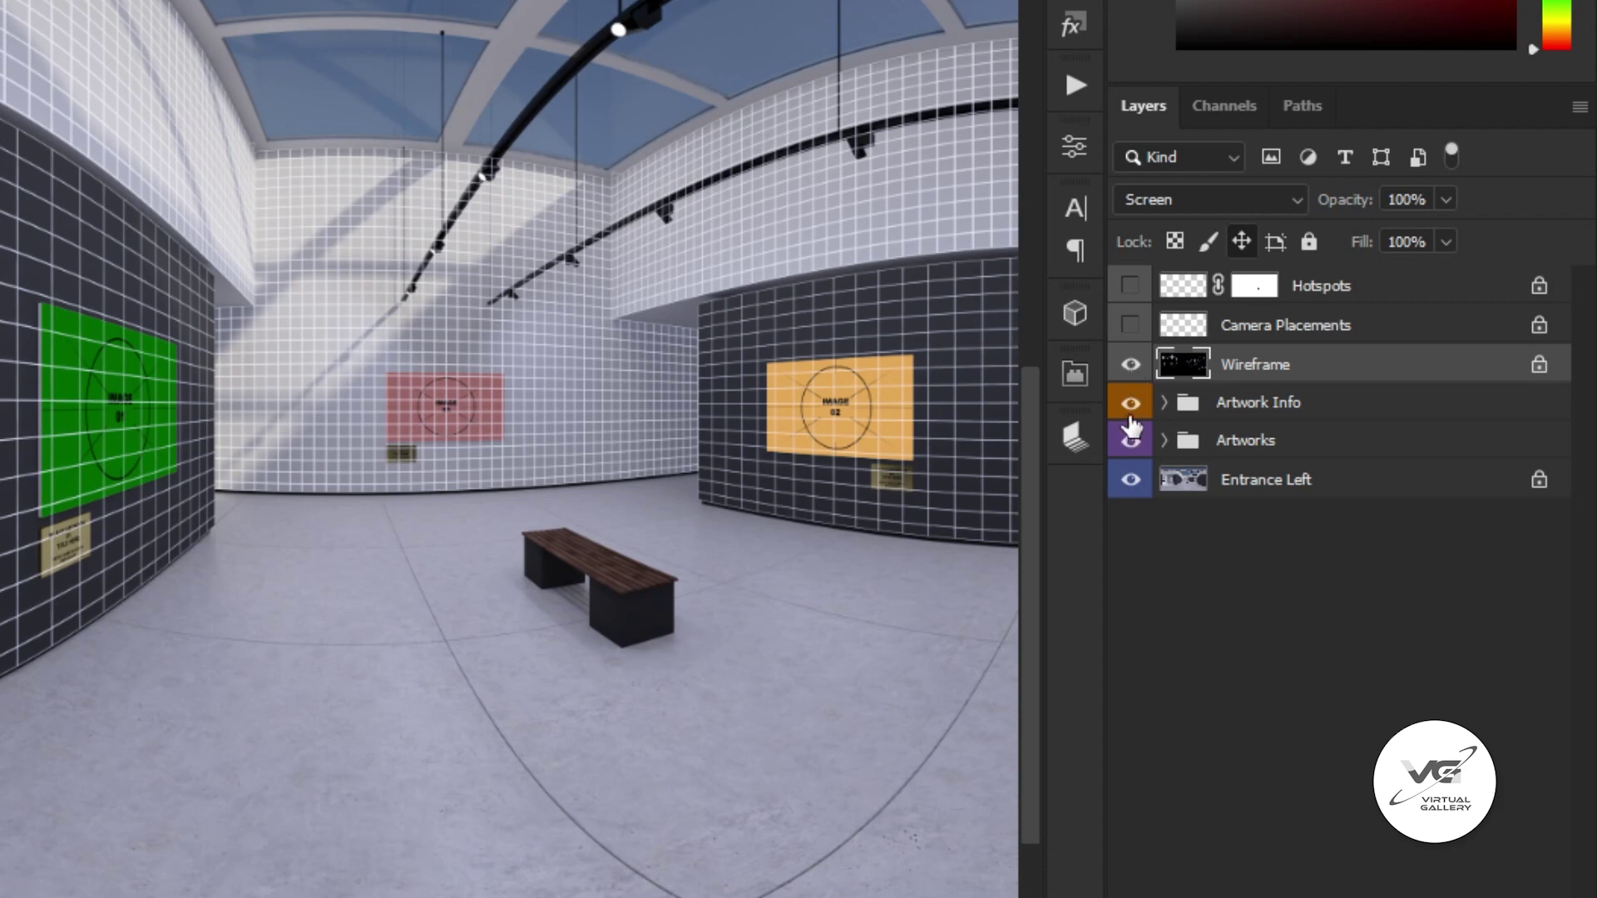
left_click(1130, 365)
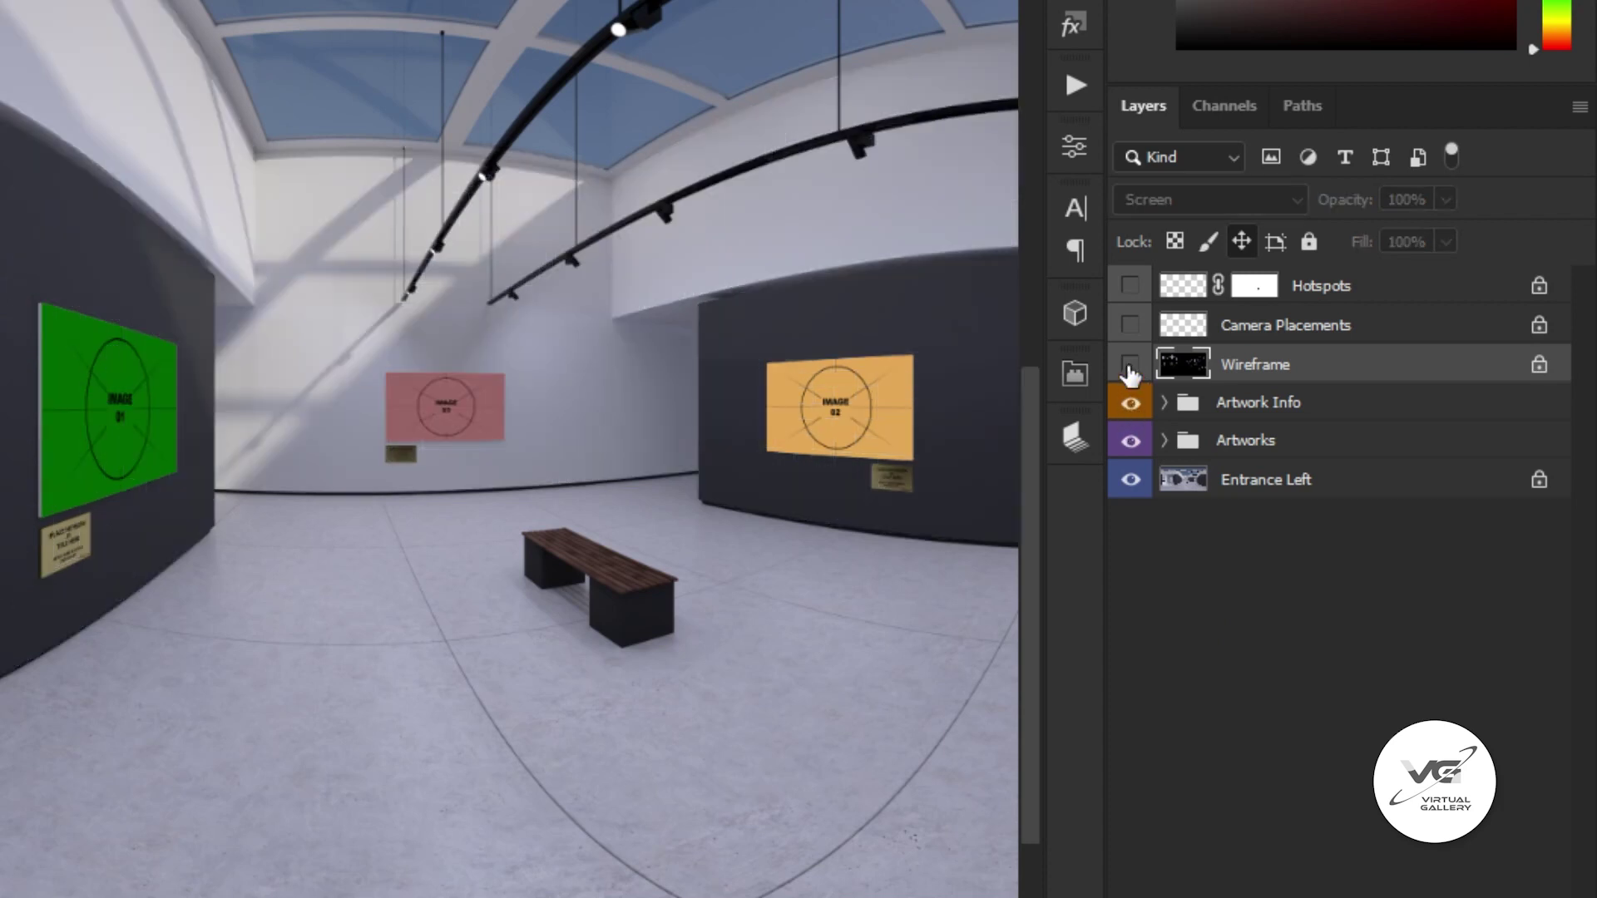
Expand the Artwork Info and Artworks groups and update all modified content via Artwork_Image 11 Info.
left_click(1272, 414)
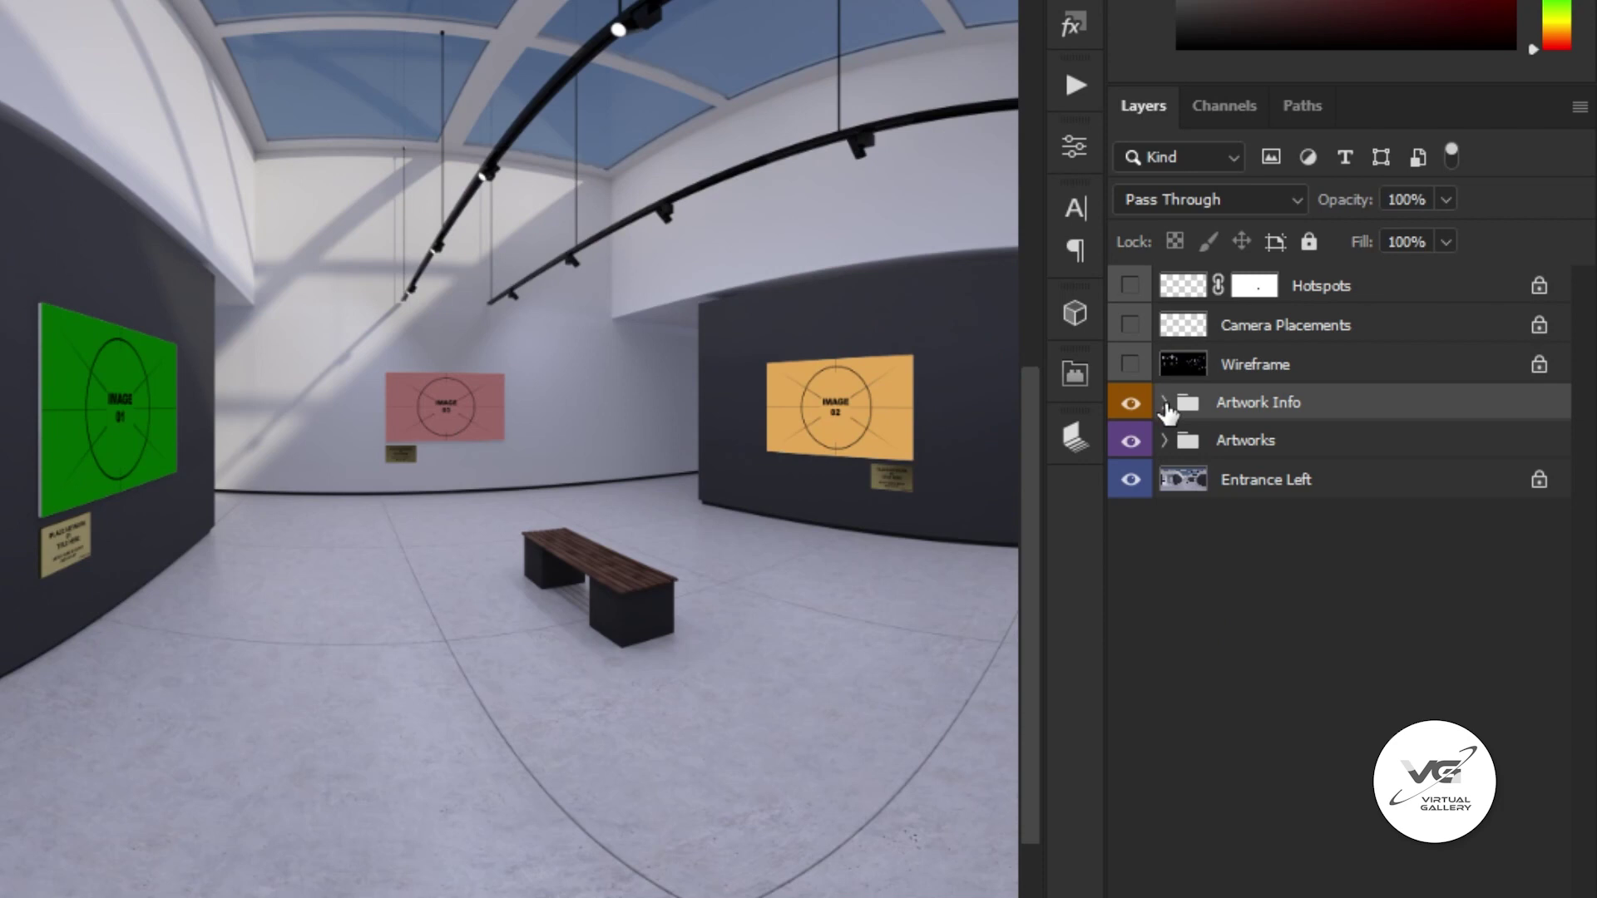
left_click(1165, 403)
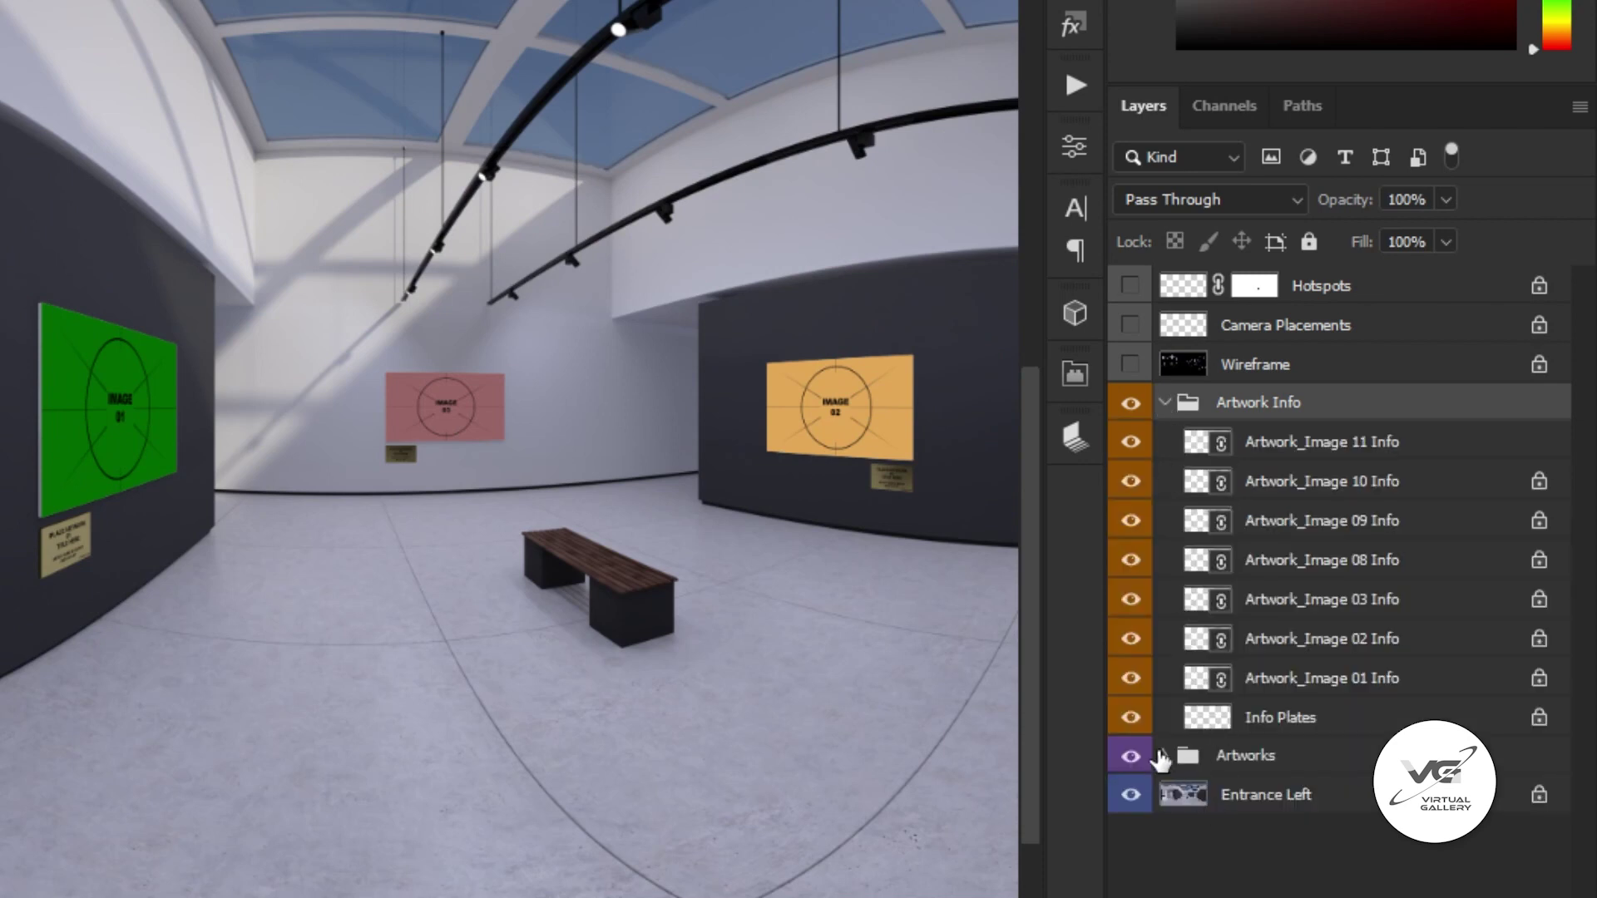
left_click(1162, 756)
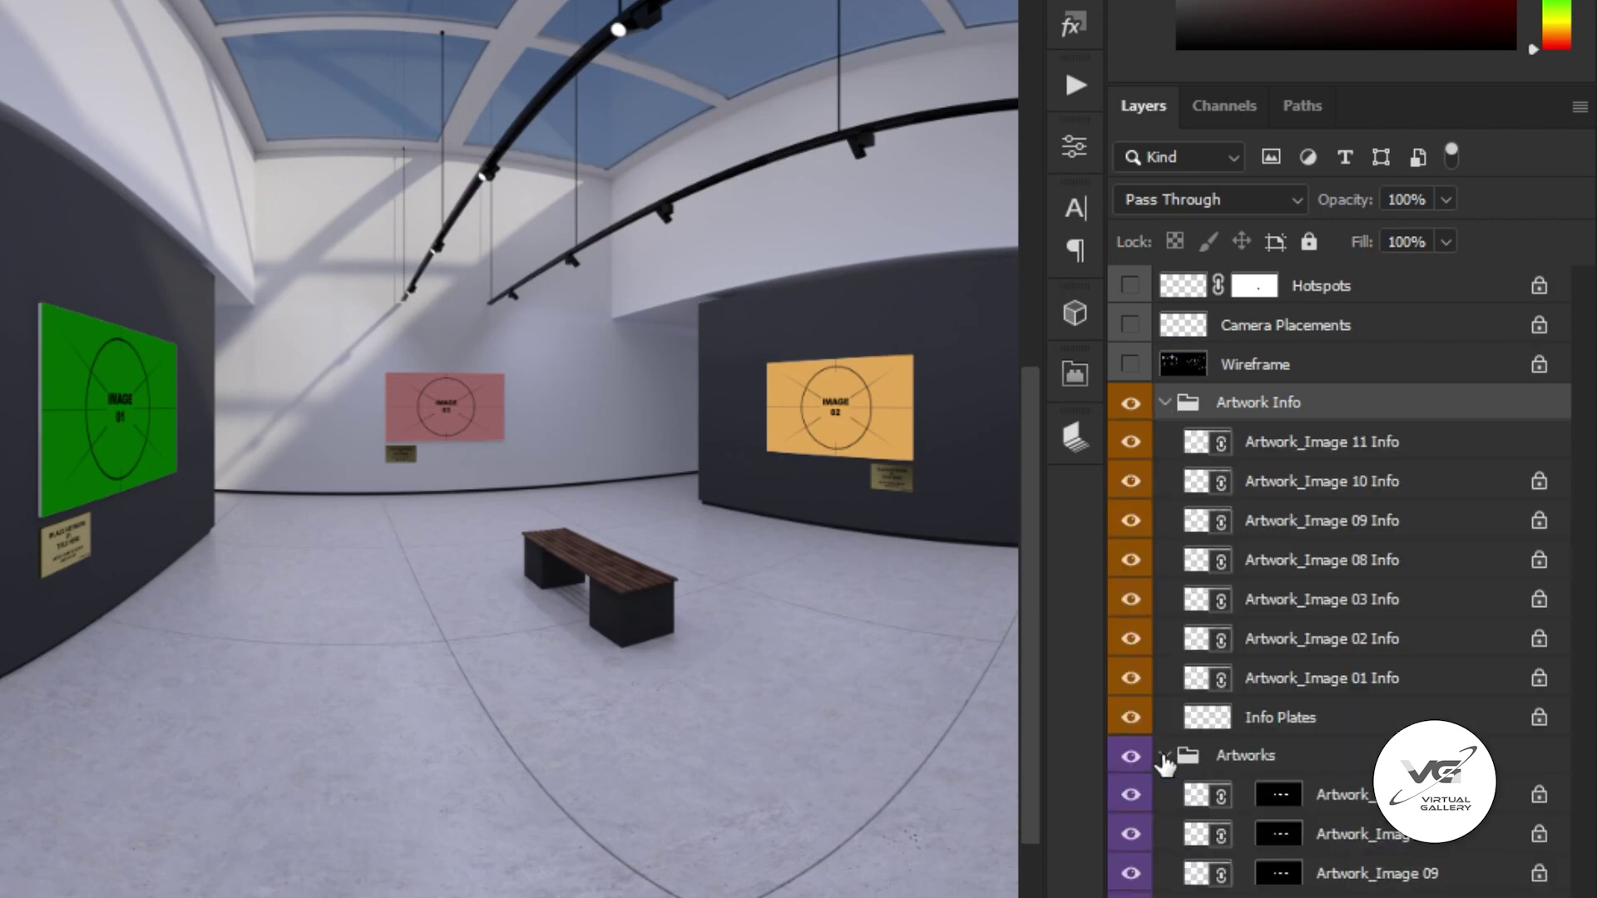
left_click(1298, 446)
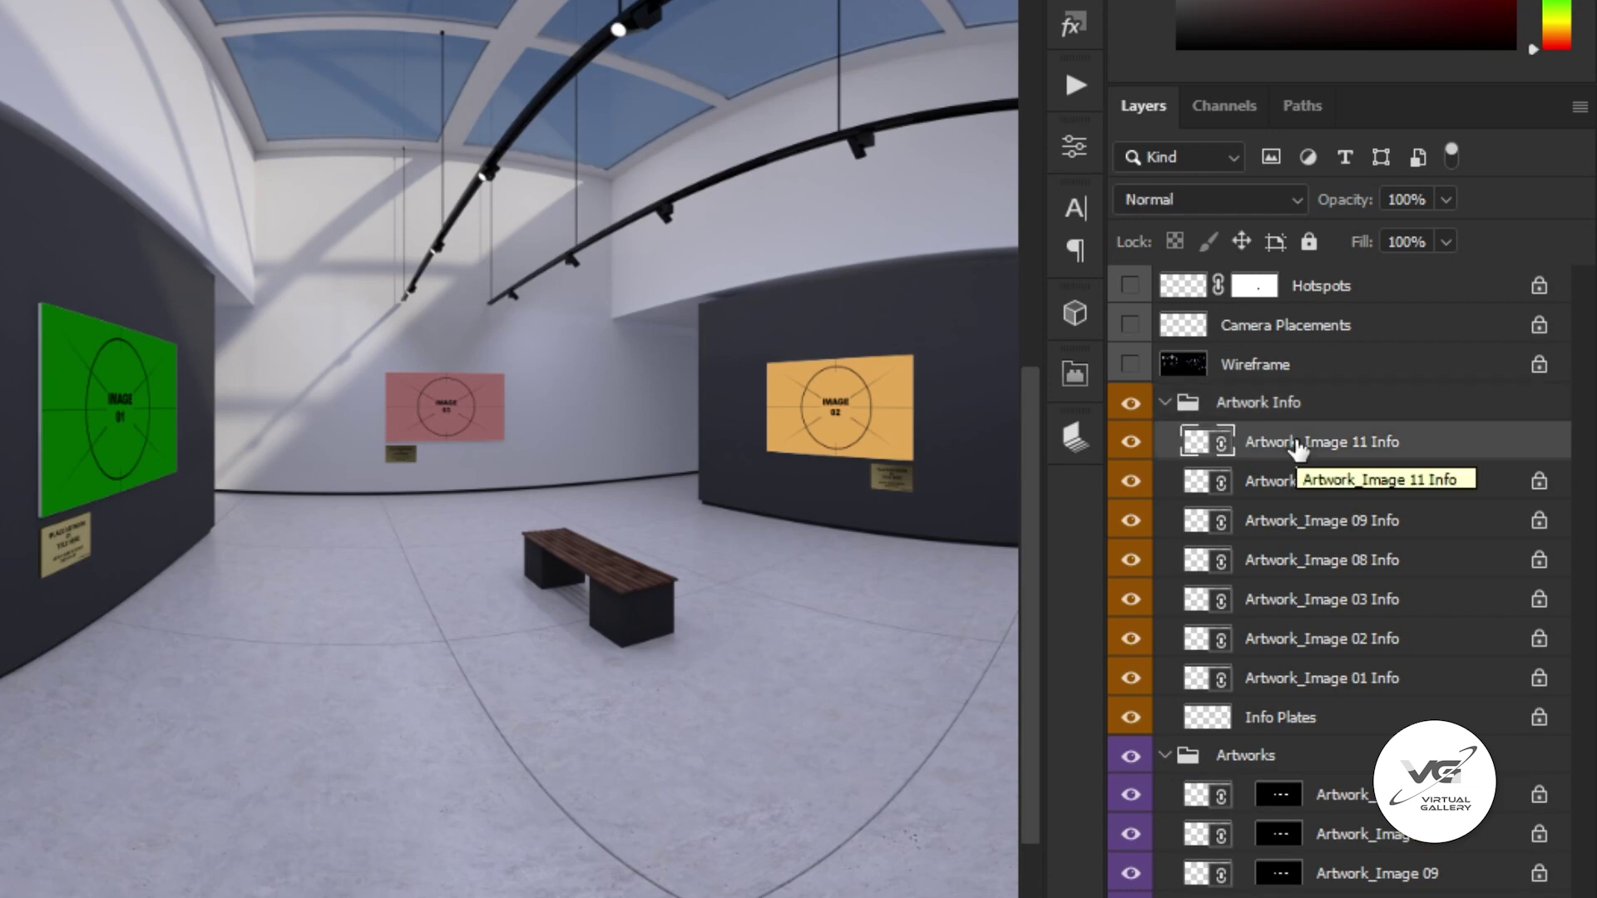
right_click(1297, 446)
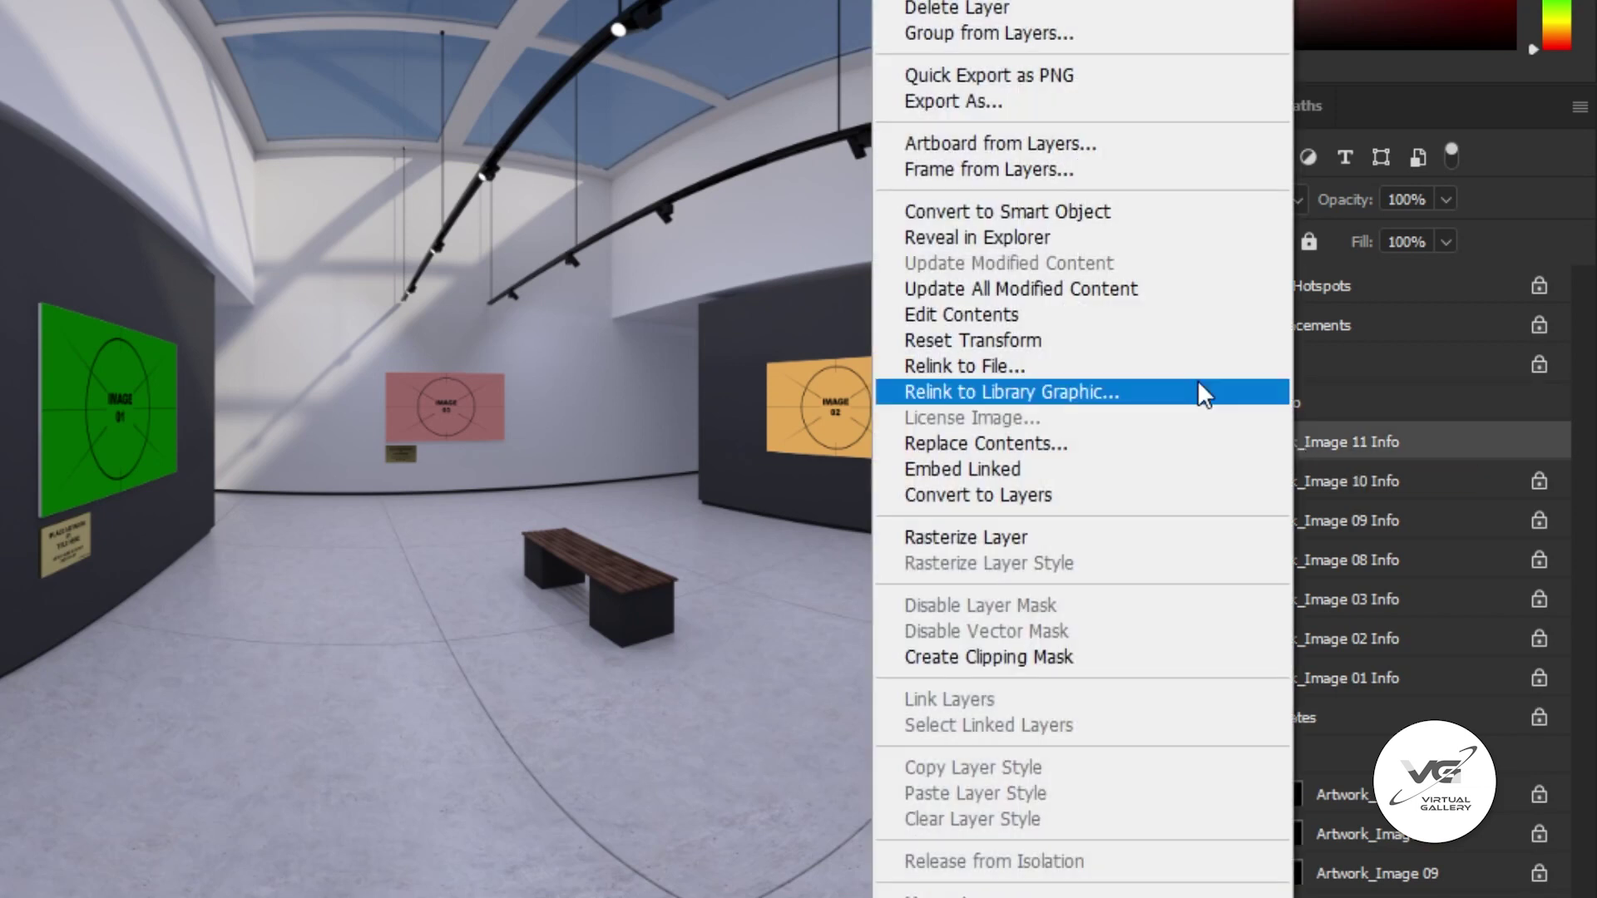
left_click(1111, 288)
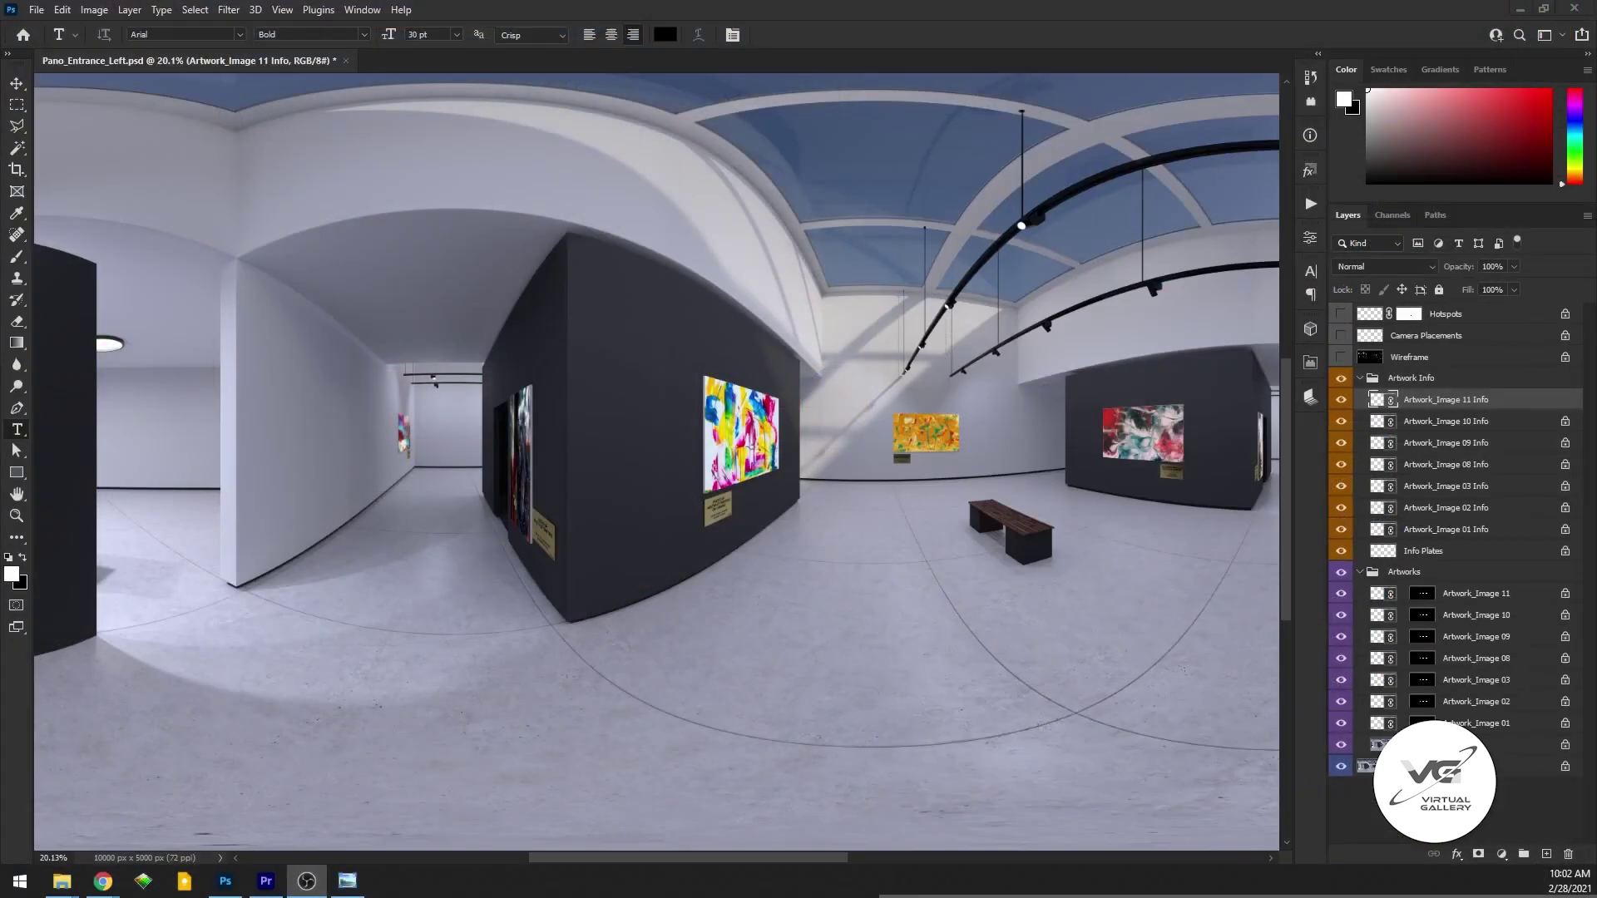